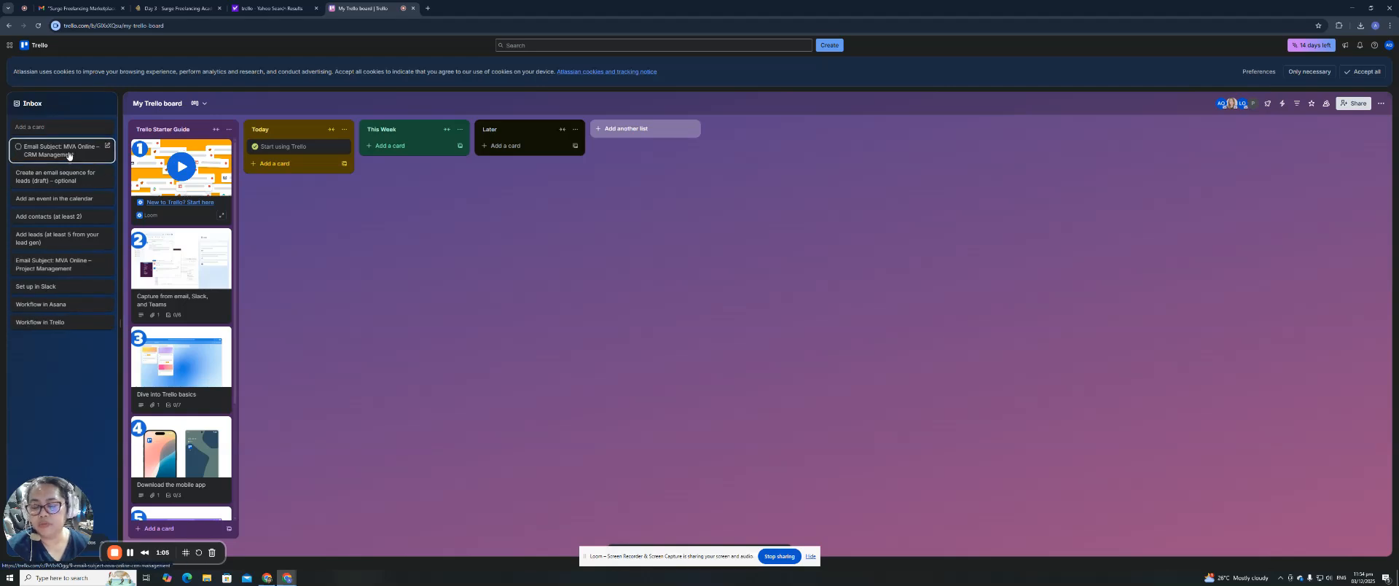
Open a new browser tab alongside My Trello board.
click(426, 8)
Search for trello, open the trello.com result, and open My Trello board in that tab.
text(trello)
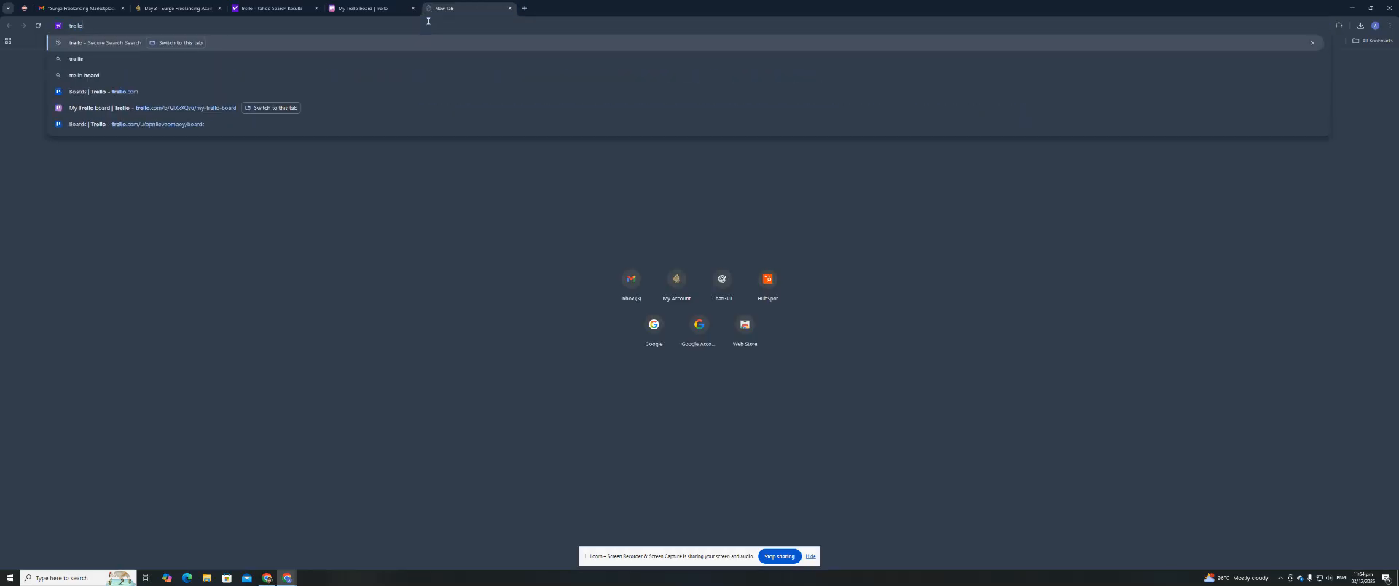
key(Return)
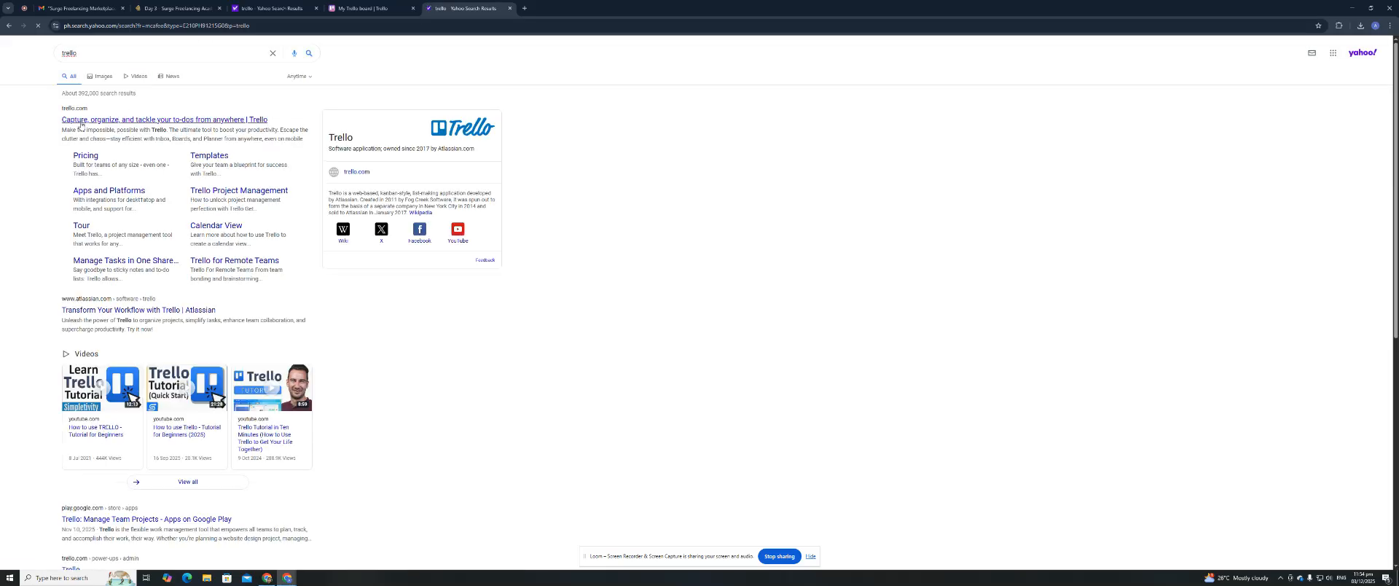
click(81, 120)
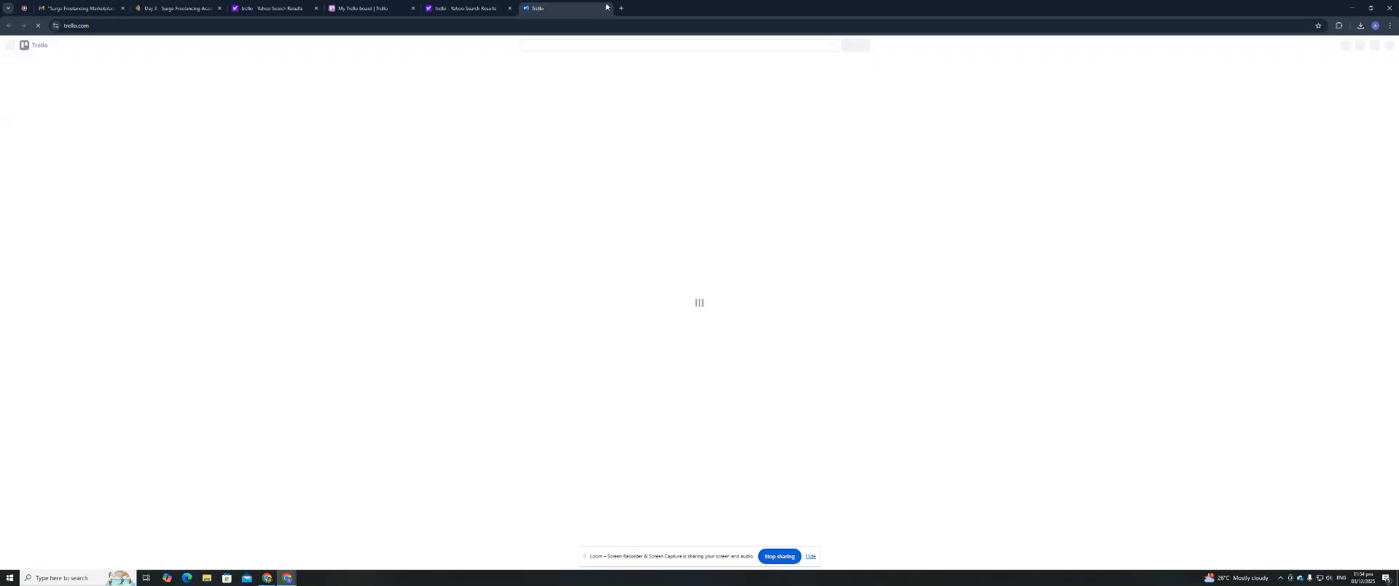
click(472, 11)
click(566, 9)
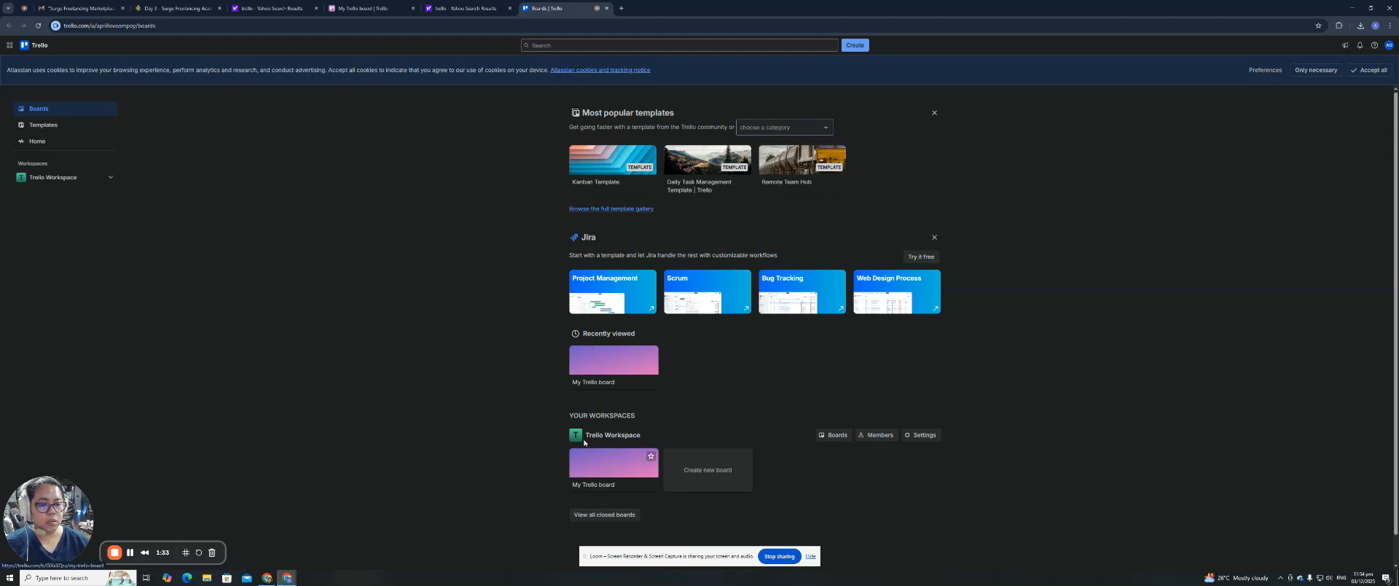
click(602, 490)
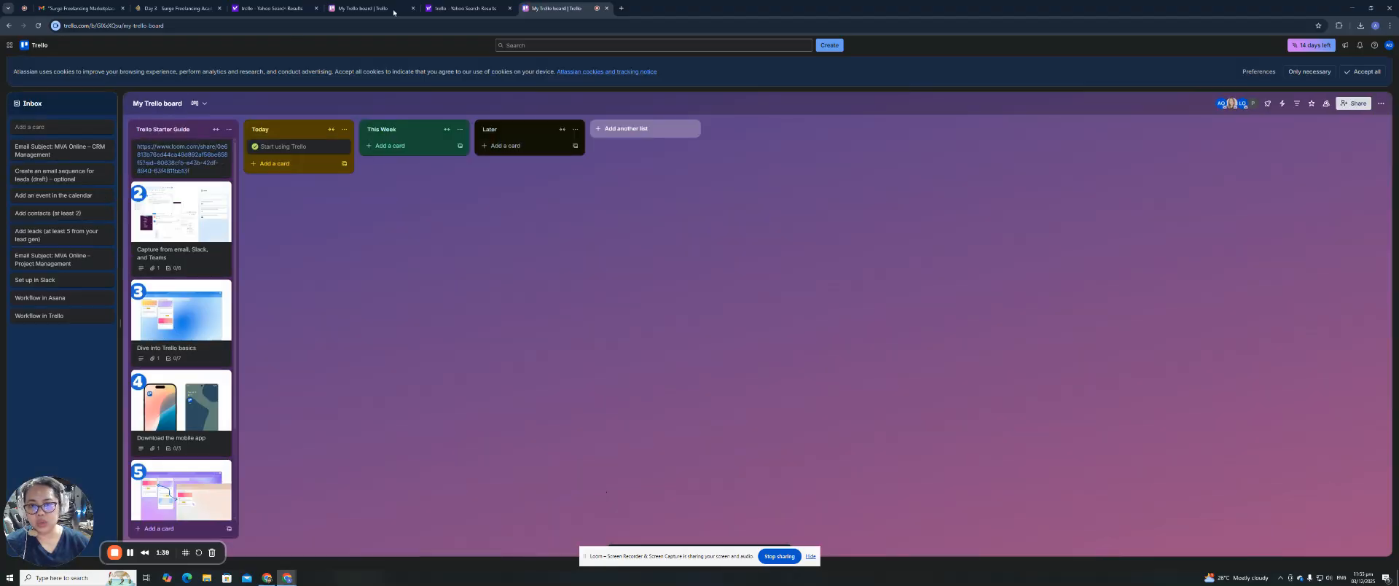
Close the Yahoo search tab and review the board's visibility and Share settings without changes.
click(510, 9)
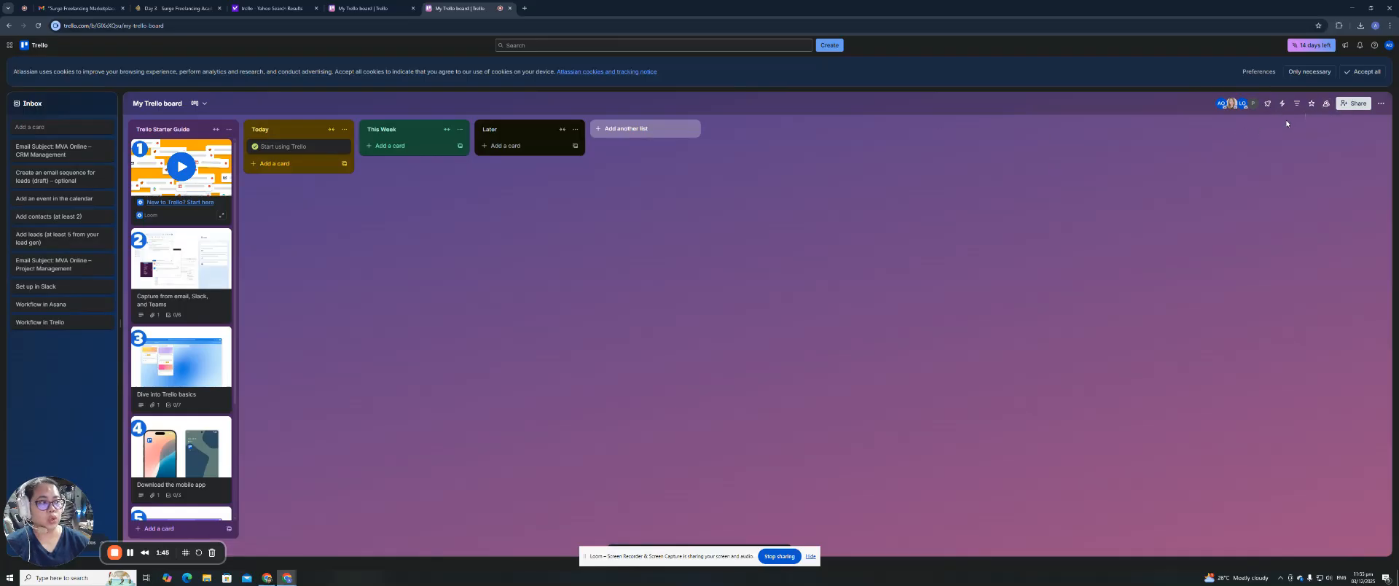
click(1324, 107)
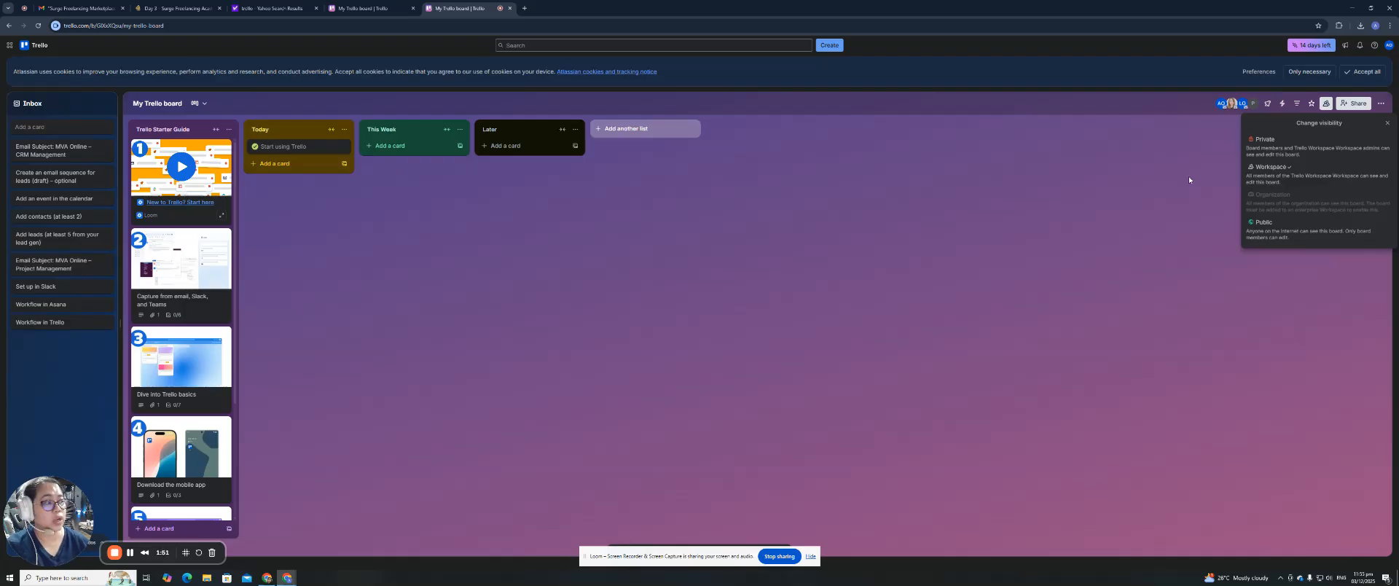
click(1352, 104)
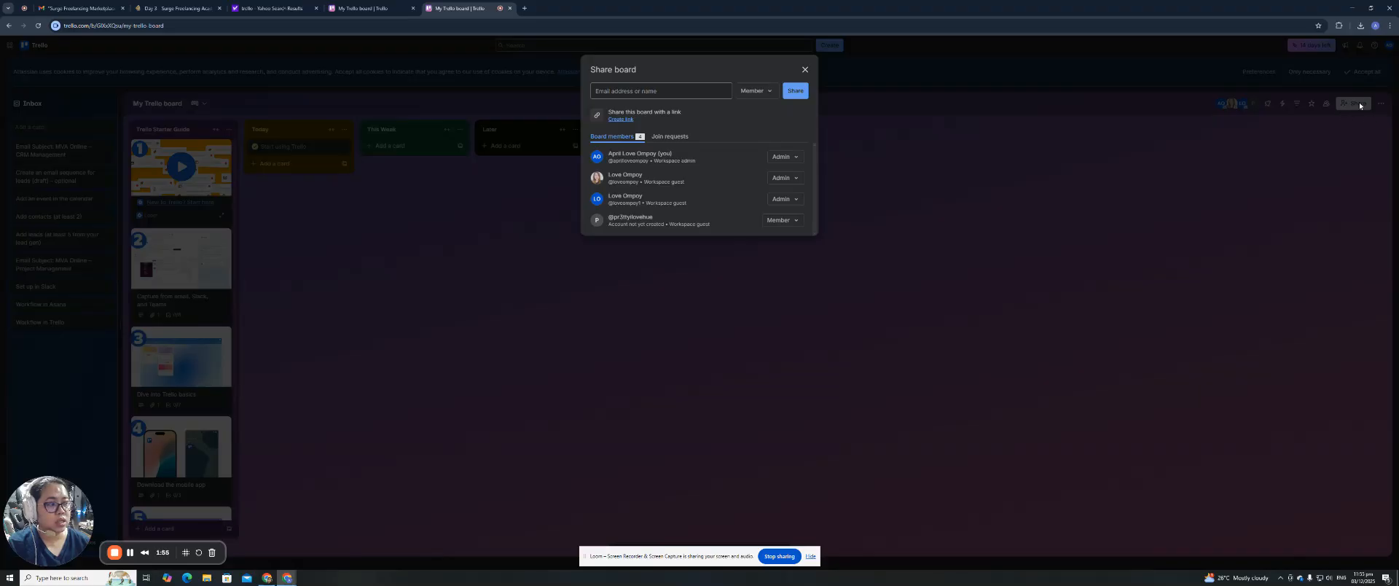
click(619, 91)
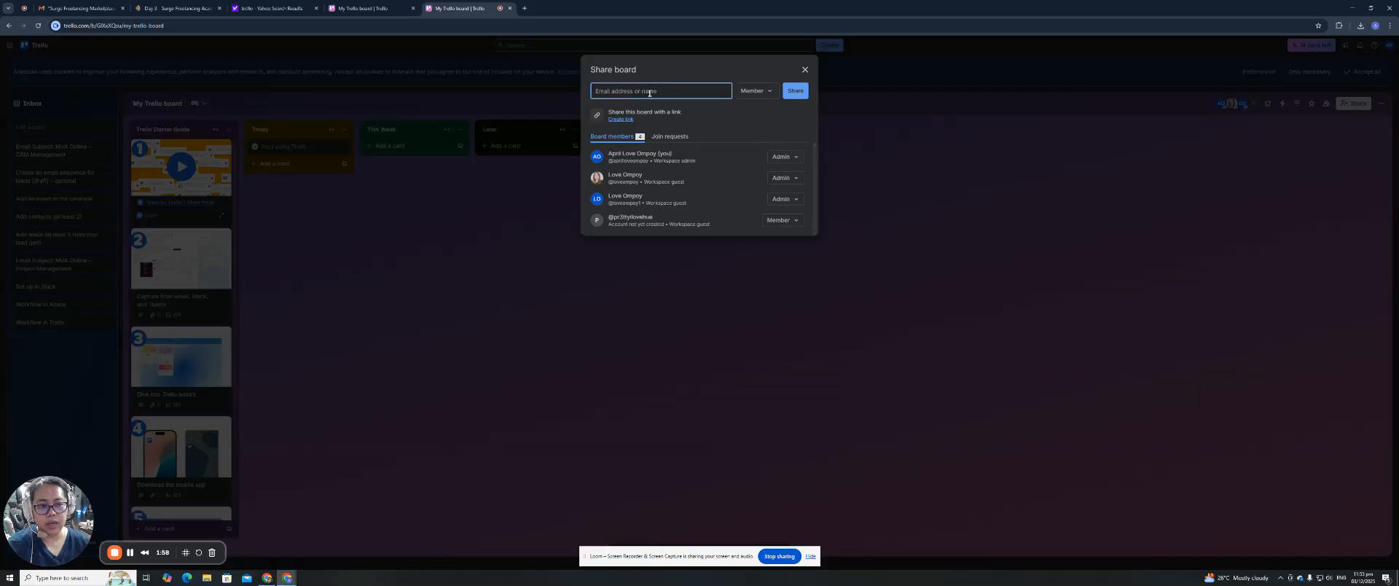
click(804, 69)
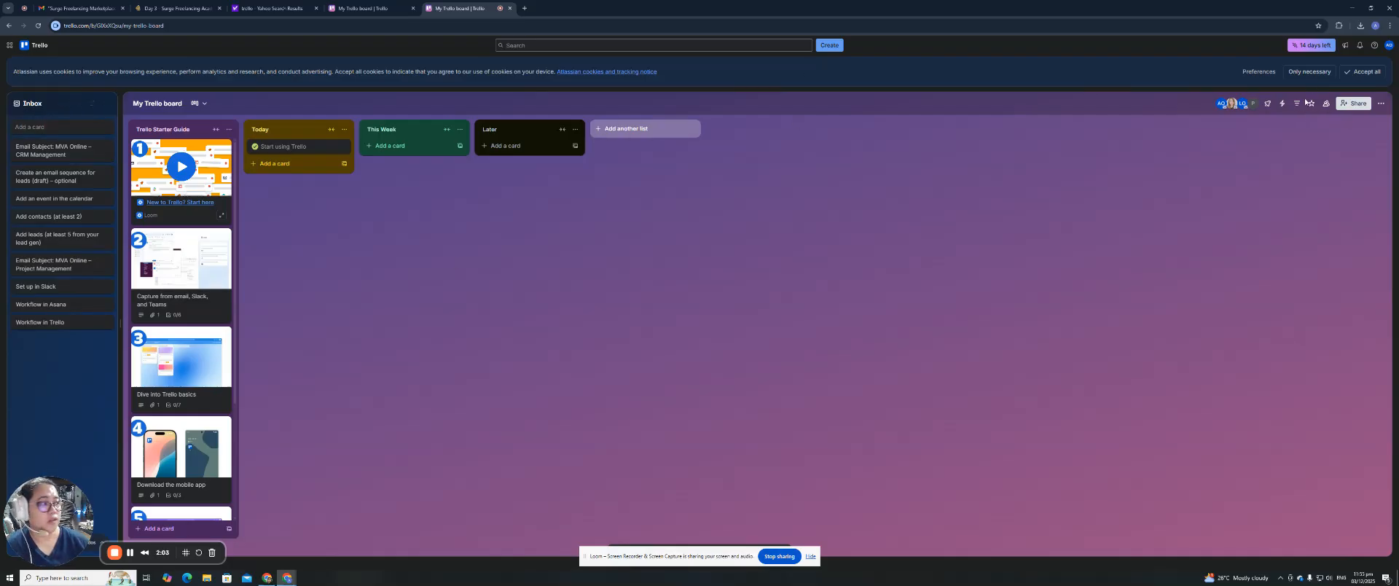
Accept the cookie notice and mark the CRM Management card complete.
click(1363, 71)
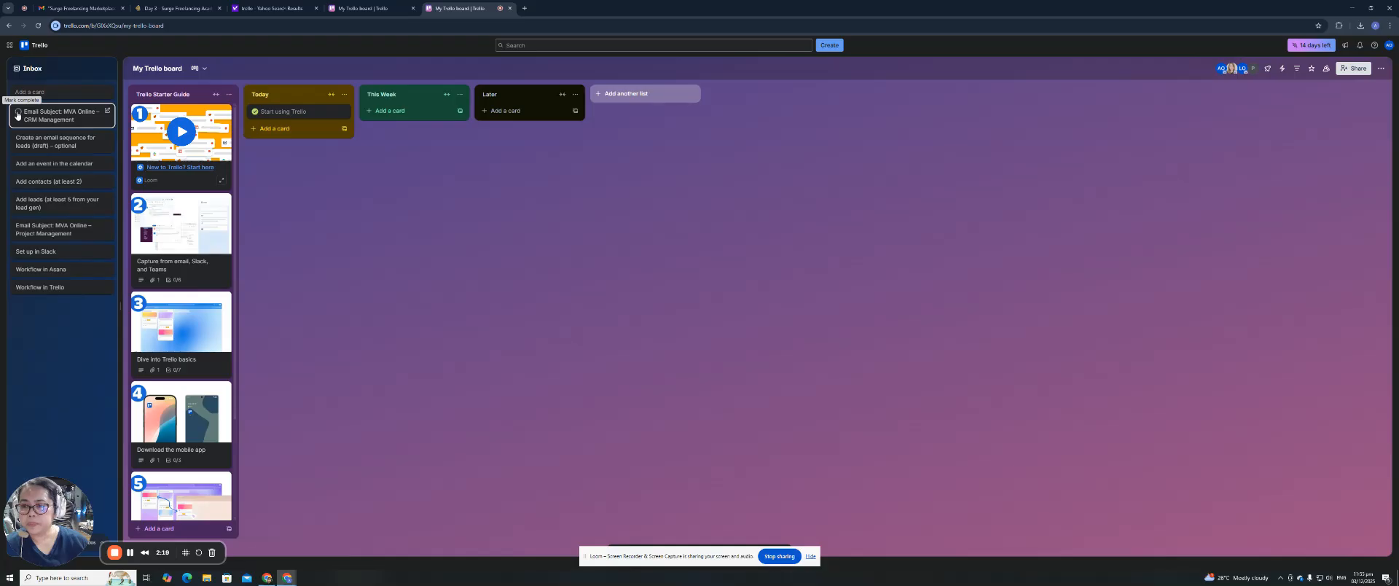
click(17, 115)
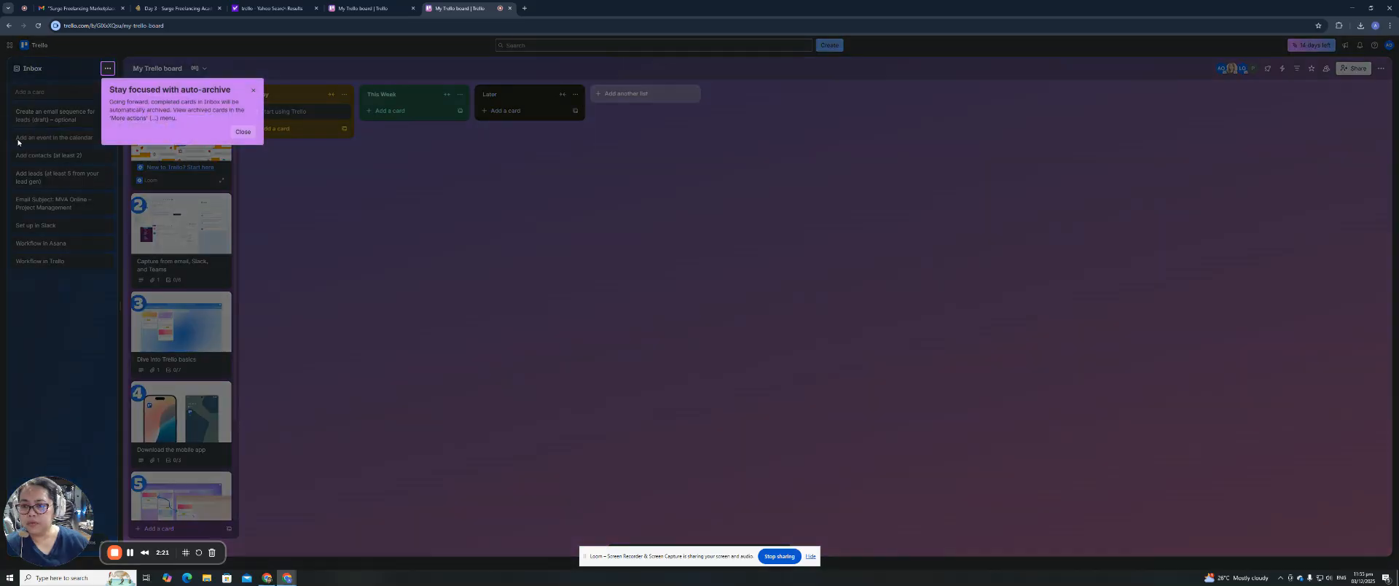
click(253, 93)
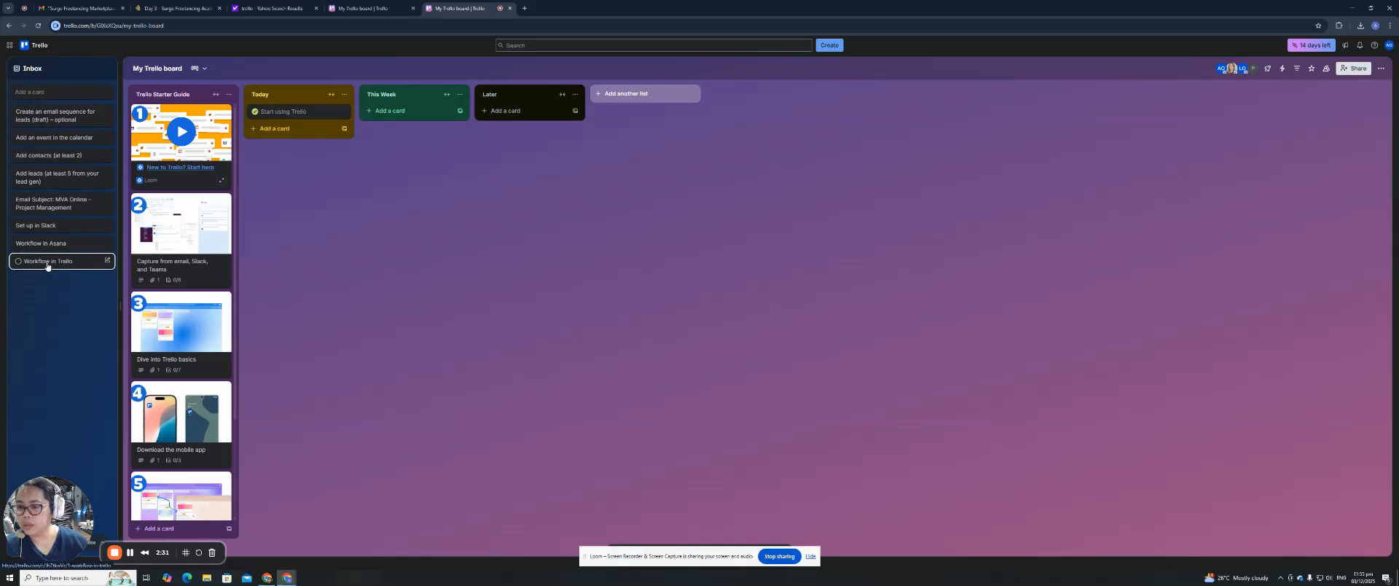
Move the Workflow in Trello, Workflow in Asana and Set up in Slack cards into Today.
drag(46, 265, 269, 138)
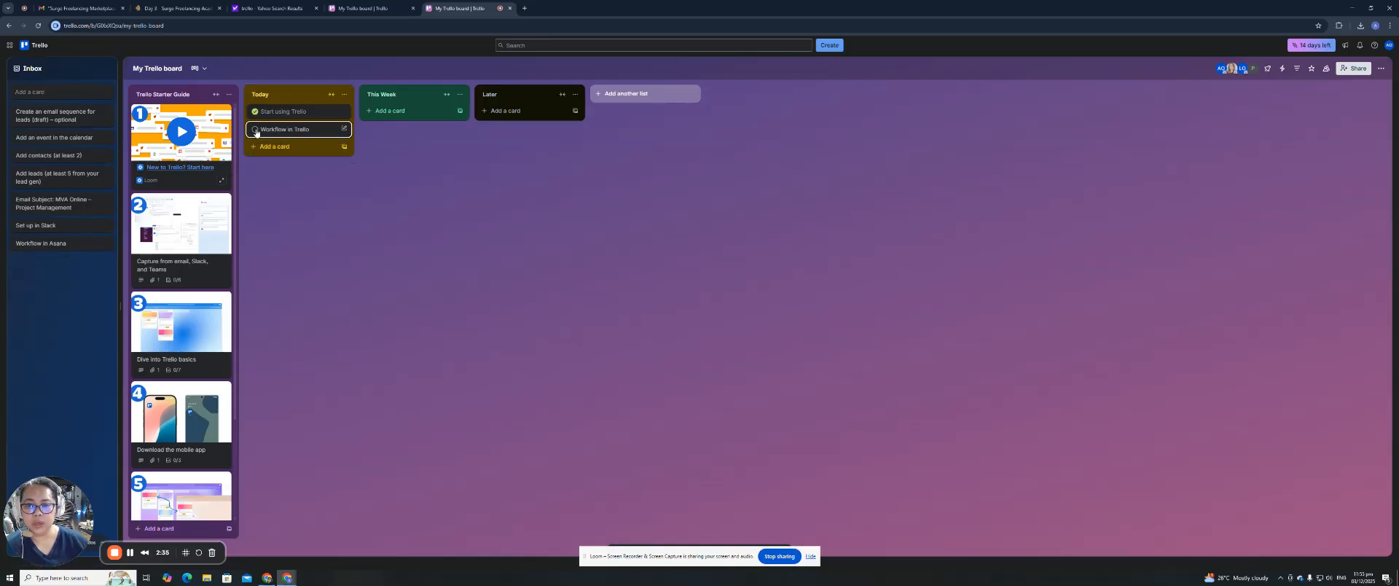
click(271, 132)
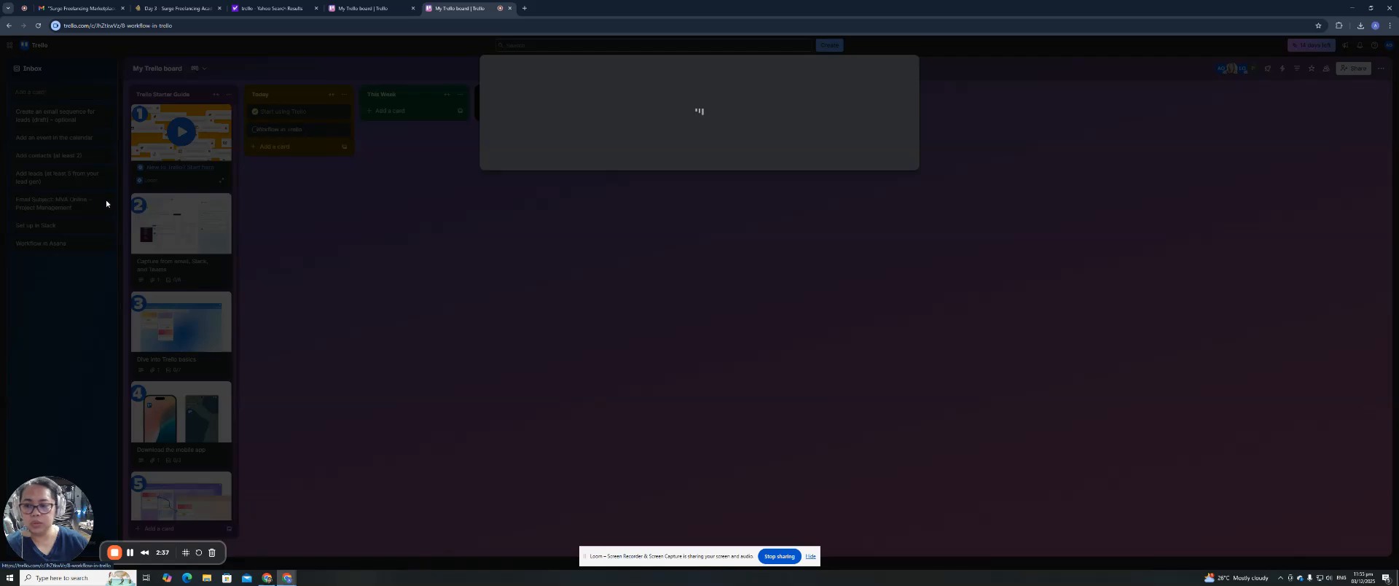
click(911, 69)
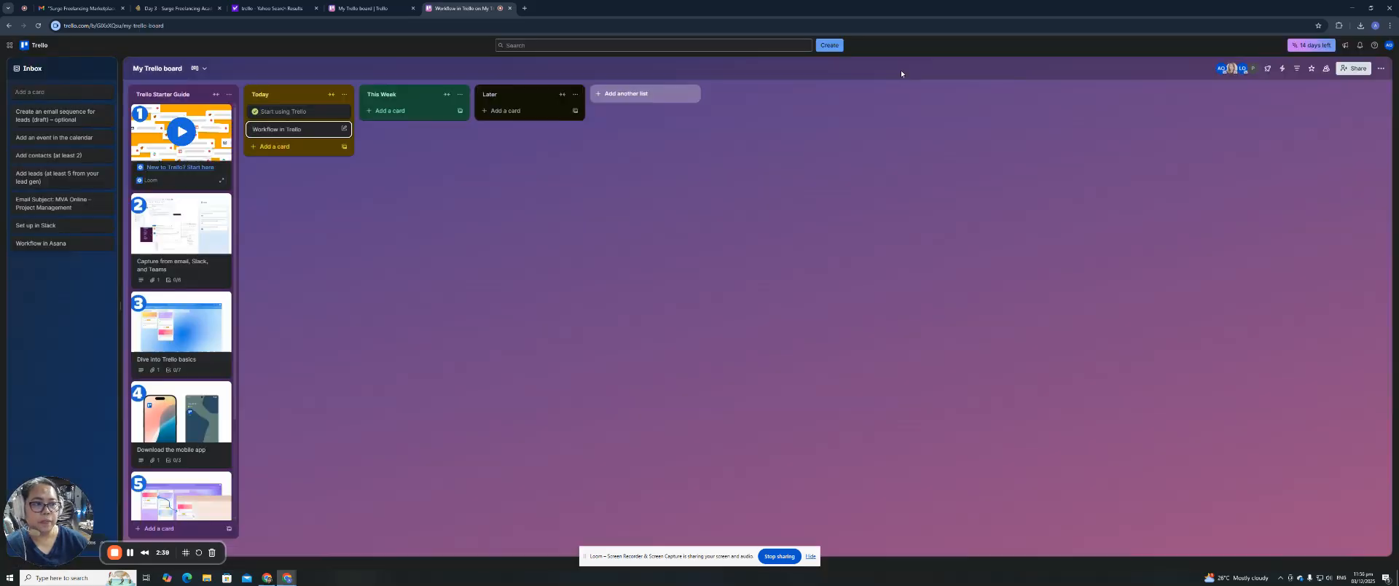
drag(40, 243, 290, 143)
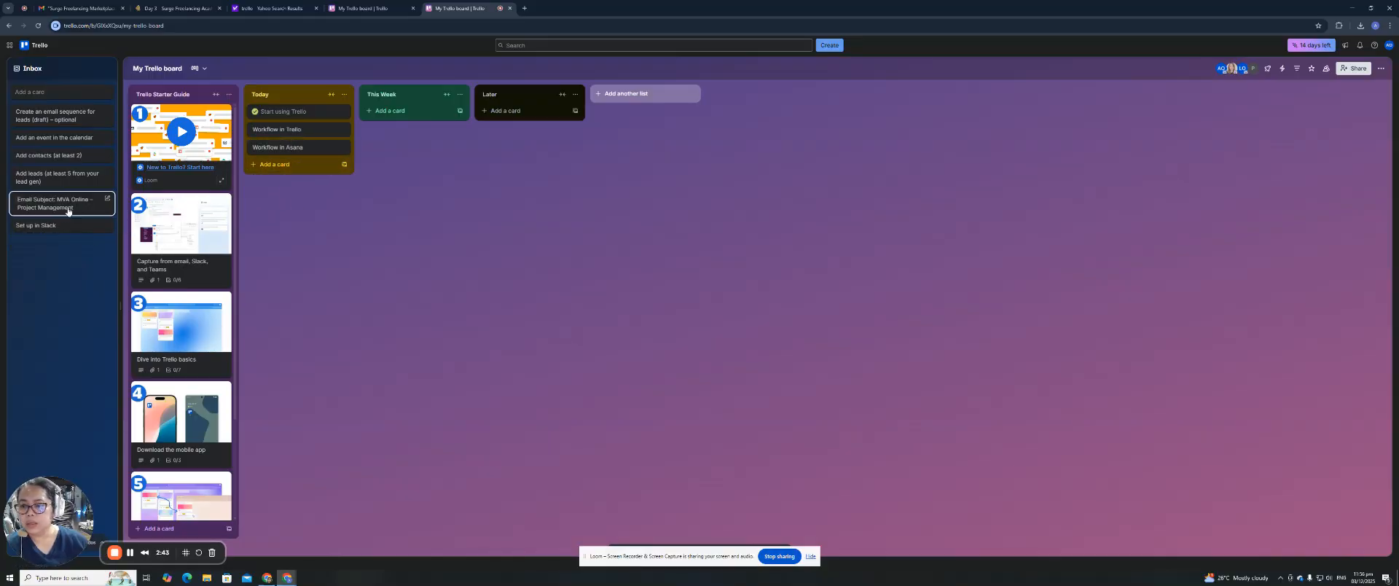
drag(50, 230, 290, 166)
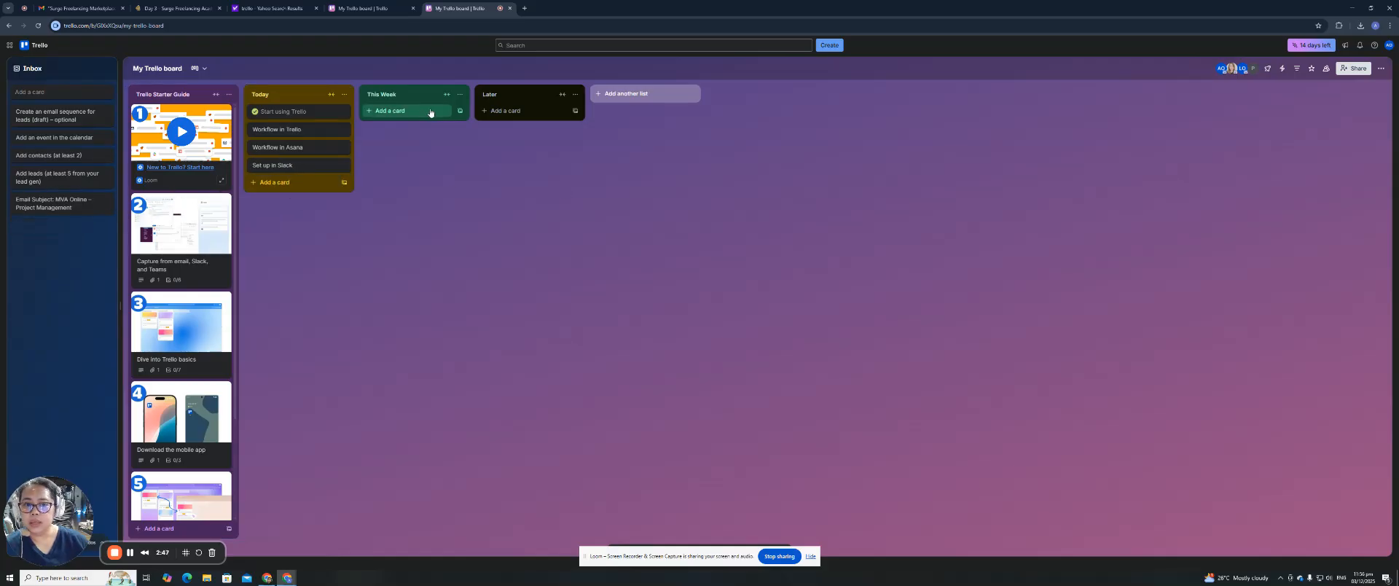
Move the Project Management email, Add leads, email sequence, calendar event and Add contacts cards into This Week.
drag(22, 203, 371, 116)
drag(58, 177, 415, 140)
drag(52, 117, 408, 167)
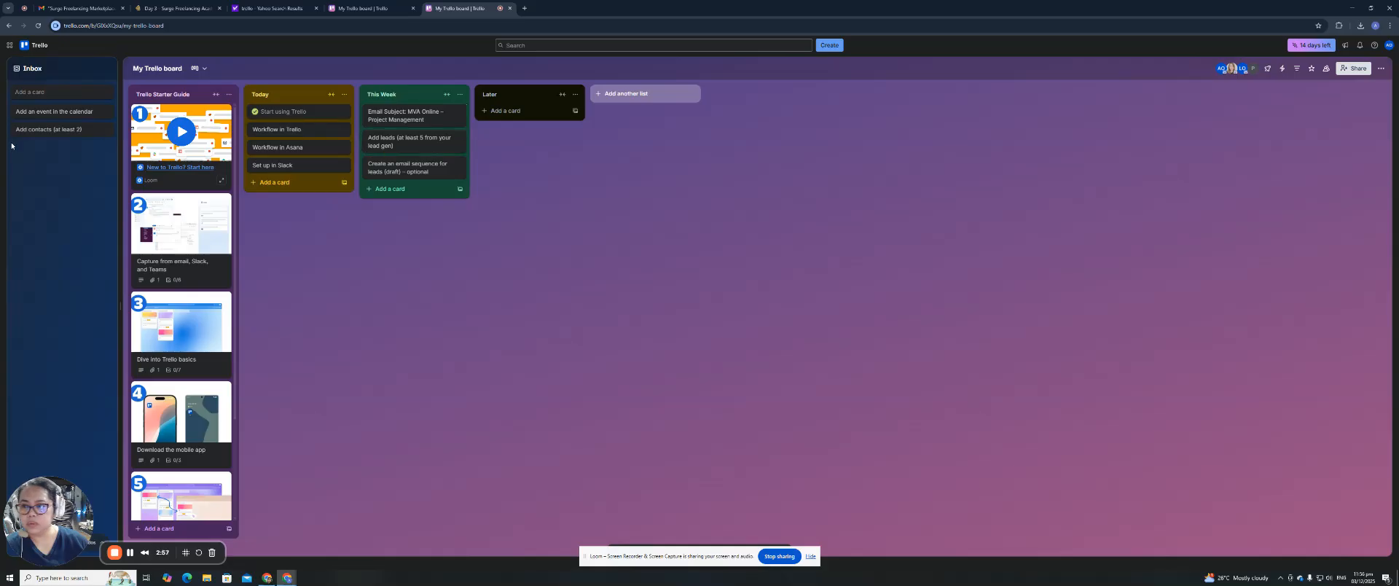
drag(40, 113, 391, 168)
drag(46, 119, 402, 182)
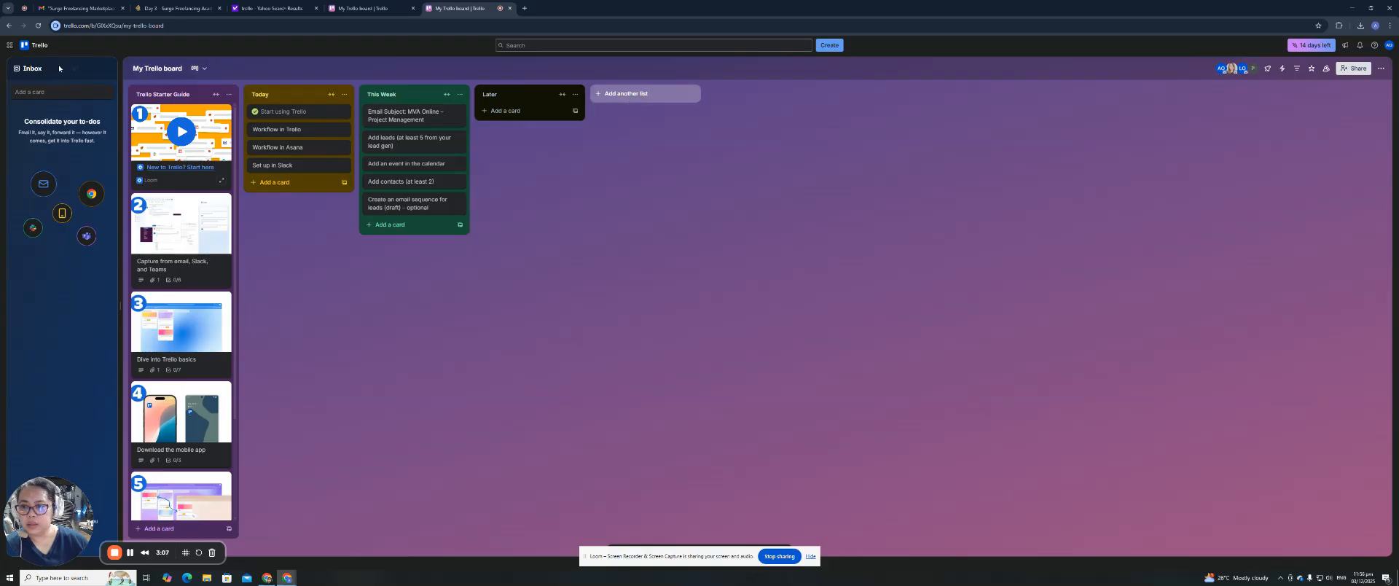
Copy the 'MVA Online – Online Bookkeeping' email subject line from the Day 3 lesson page.
click(9, 45)
click(10, 46)
click(9, 45)
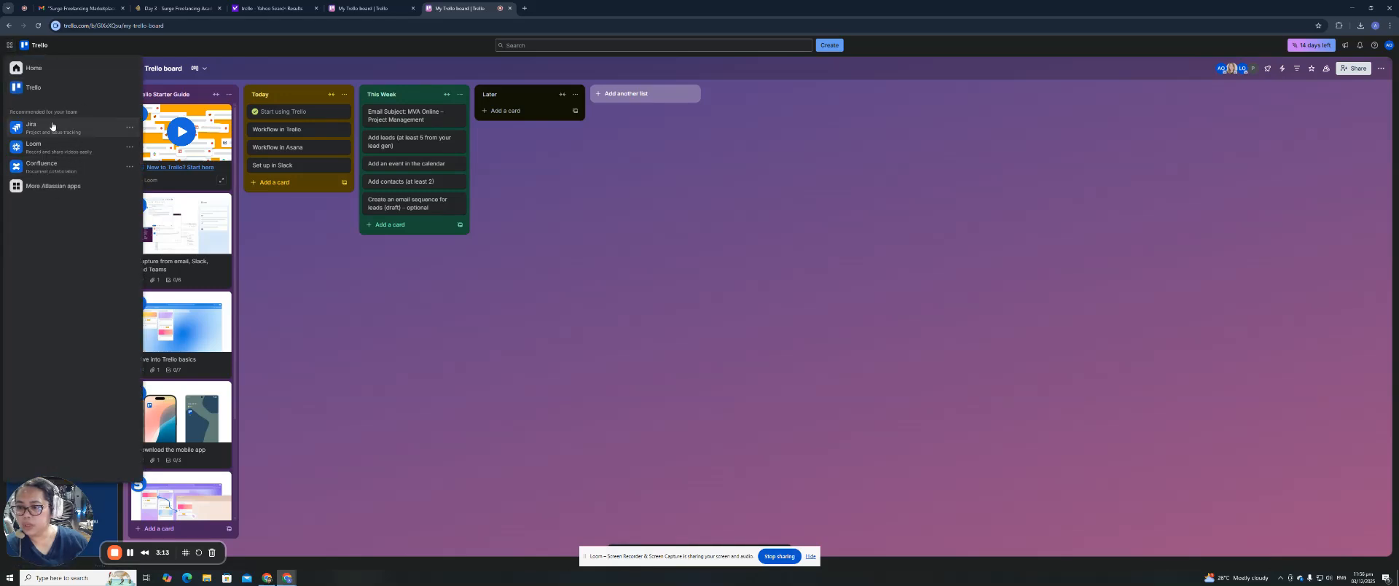
click(145, 8)
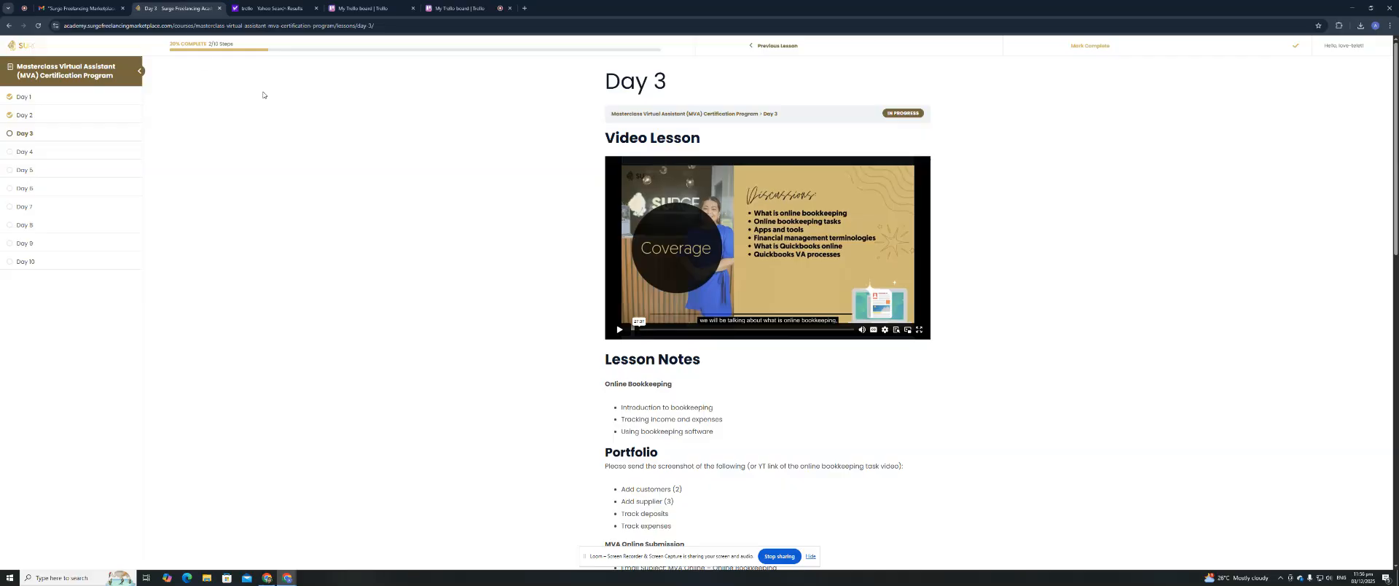
scroll(500, 297, down, 3)
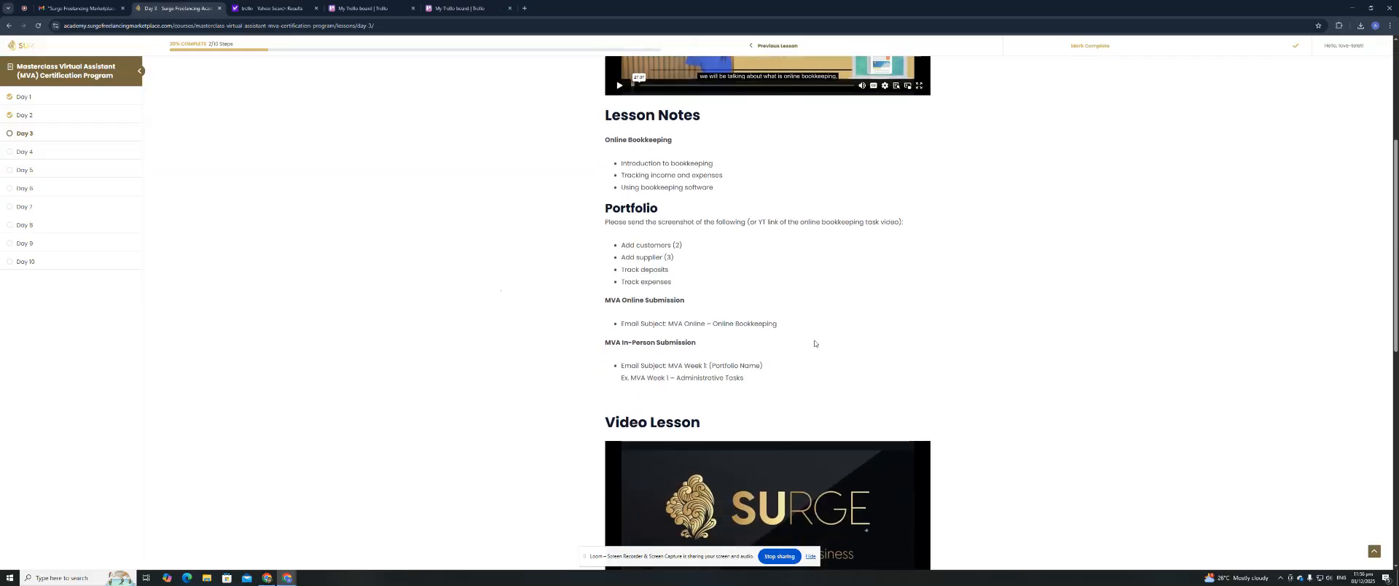
drag(789, 326, 620, 323)
right_click(645, 324)
click(670, 333)
Return to the Trello board and start a new card in the Inbox.
click(277, 8)
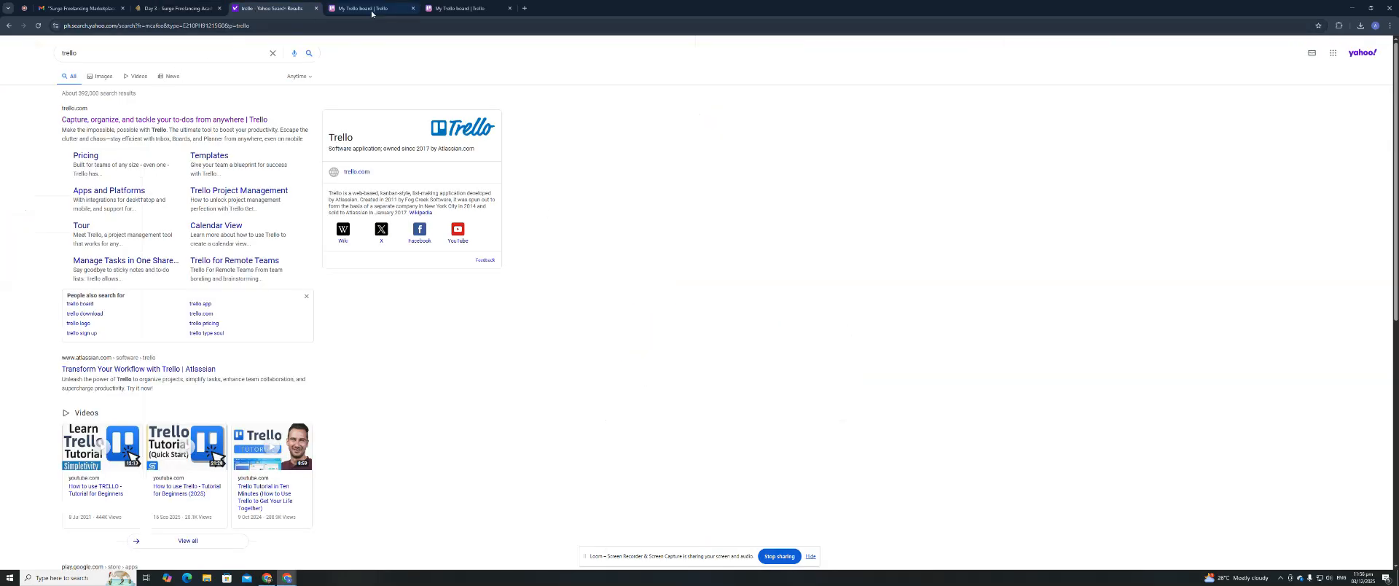
click(343, 8)
click(33, 127)
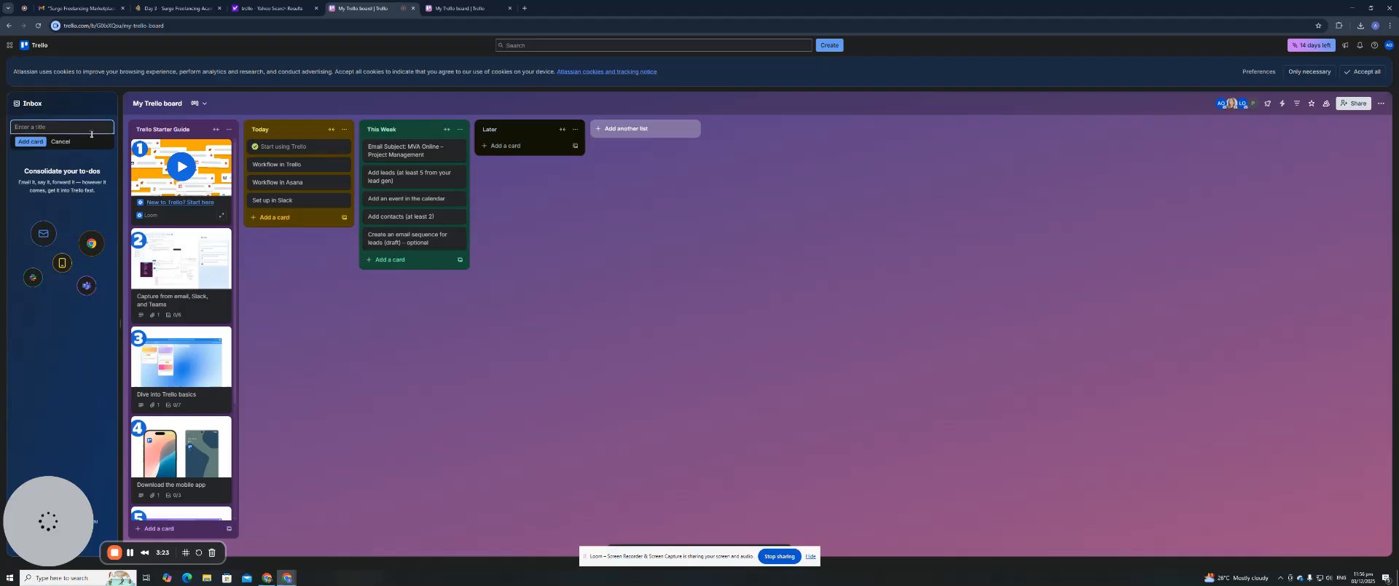
Paste the copied email subject as a new card and move it into Today.
key(ctrl+v)
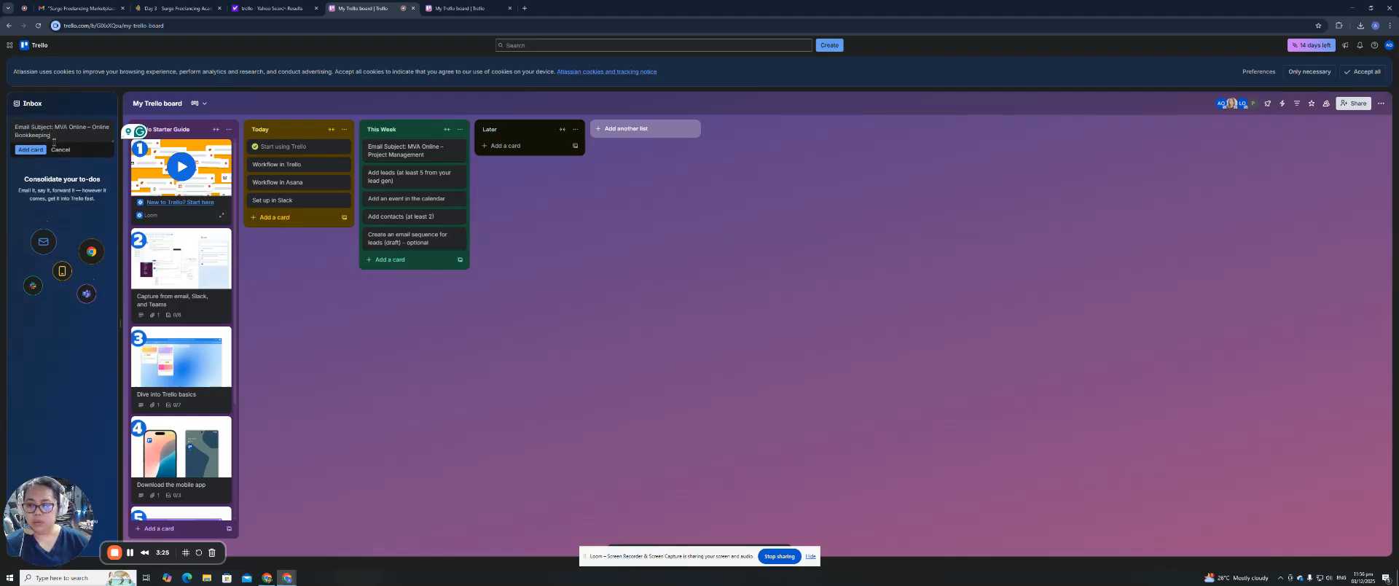
click(30, 149)
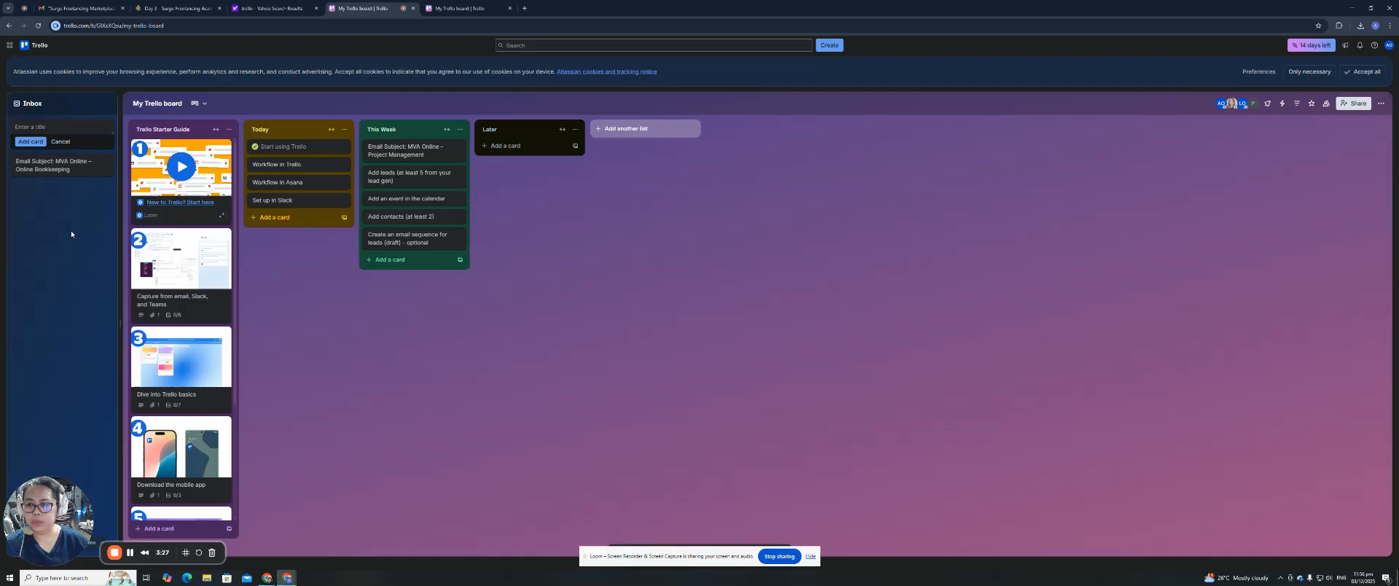
drag(37, 167, 292, 214)
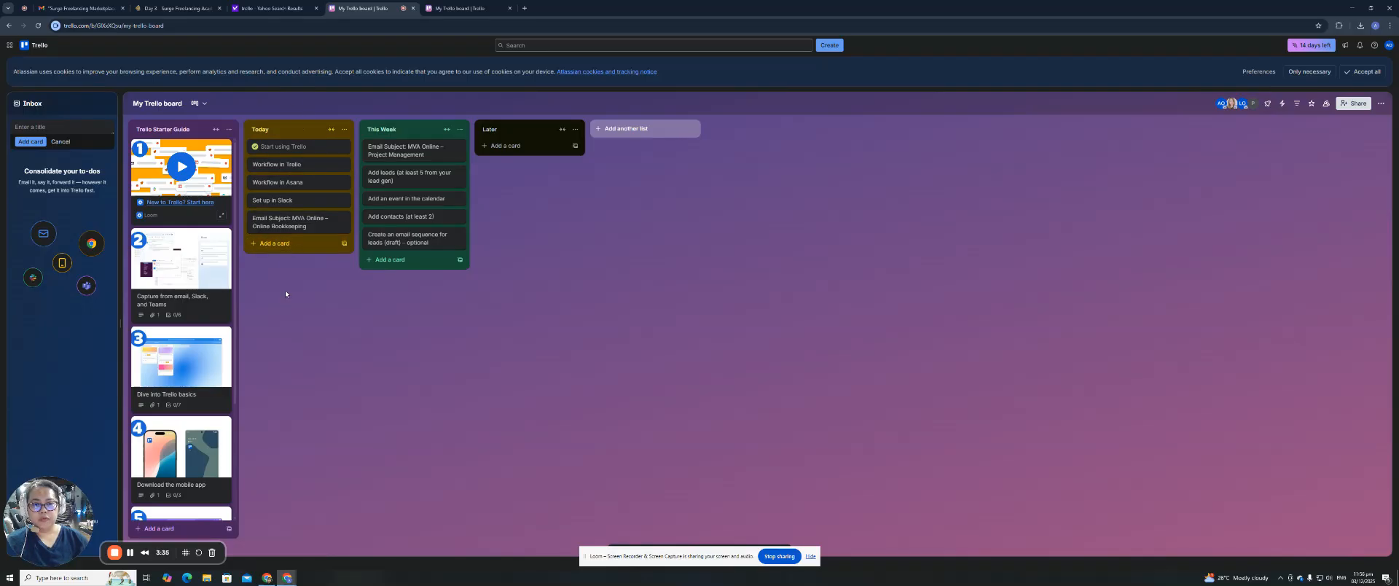
Add two new lists to the board, Ongoing and done.
click(641, 129)
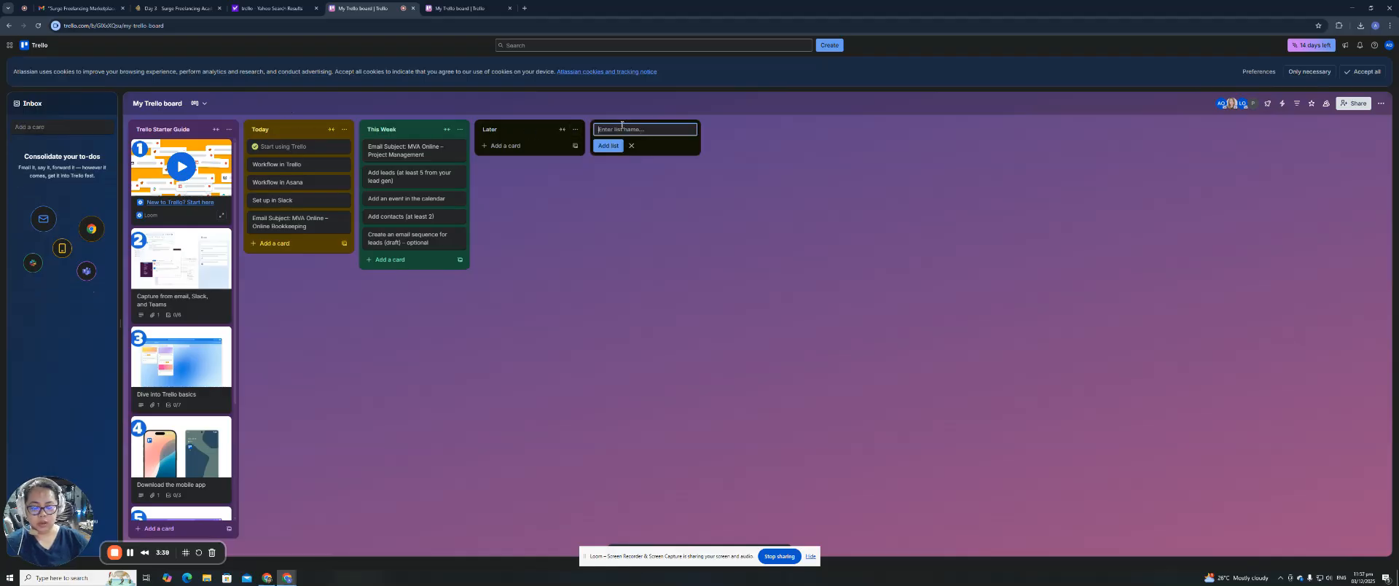
text(D)
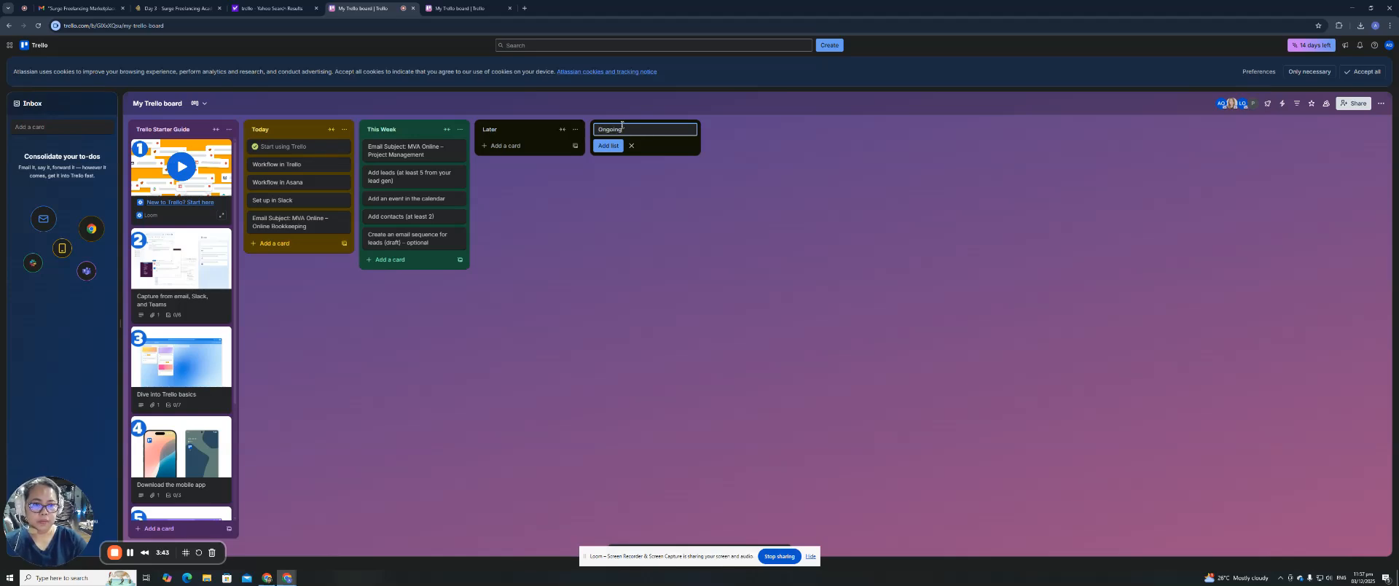
key(Return)
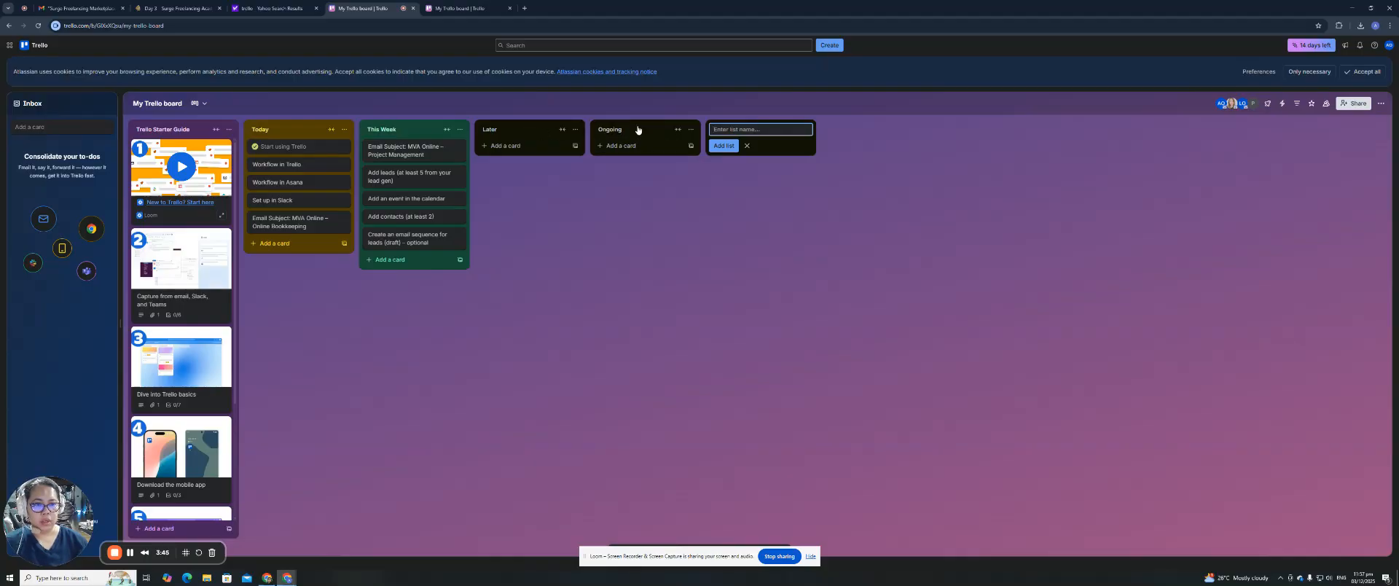
click(388, 132)
click(758, 130)
text(done)
key(Return)
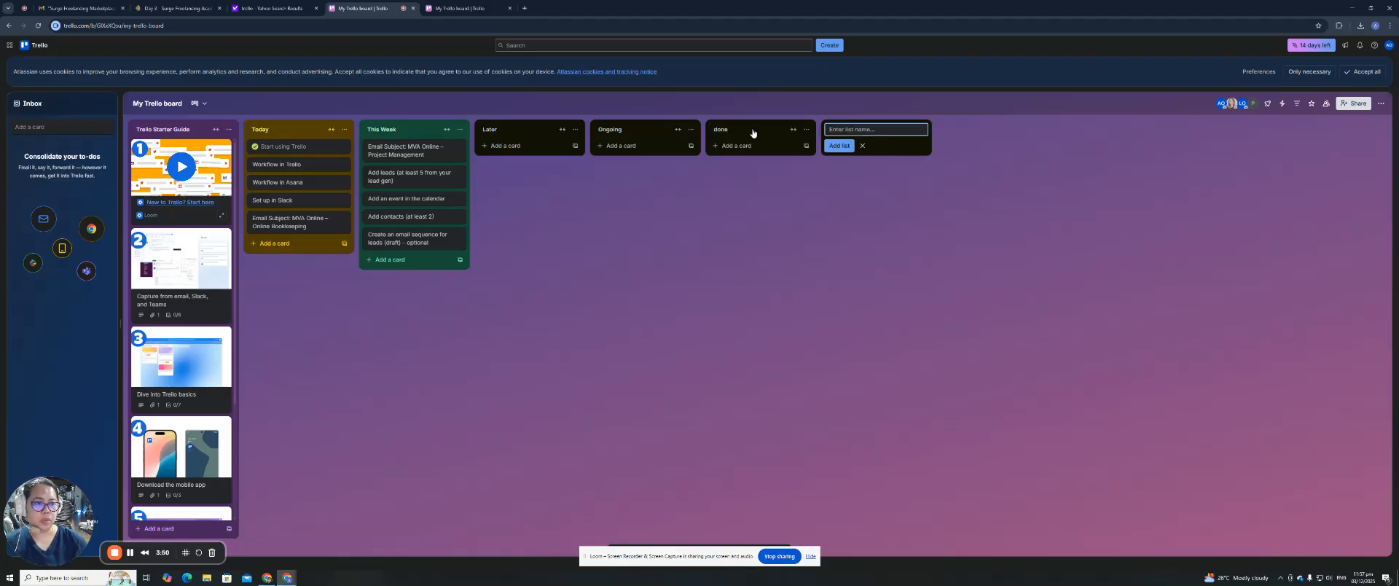
click(806, 129)
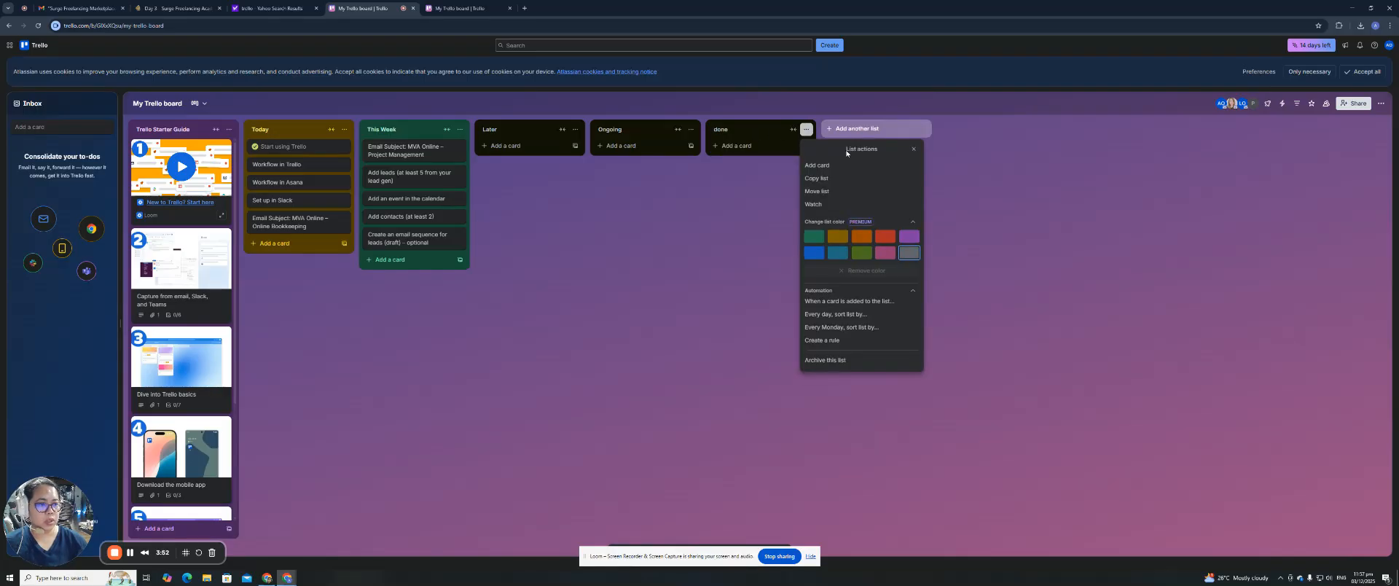
Colour the Today list red and This Week blue, after briefly making Ongoing green.
click(691, 129)
click(698, 238)
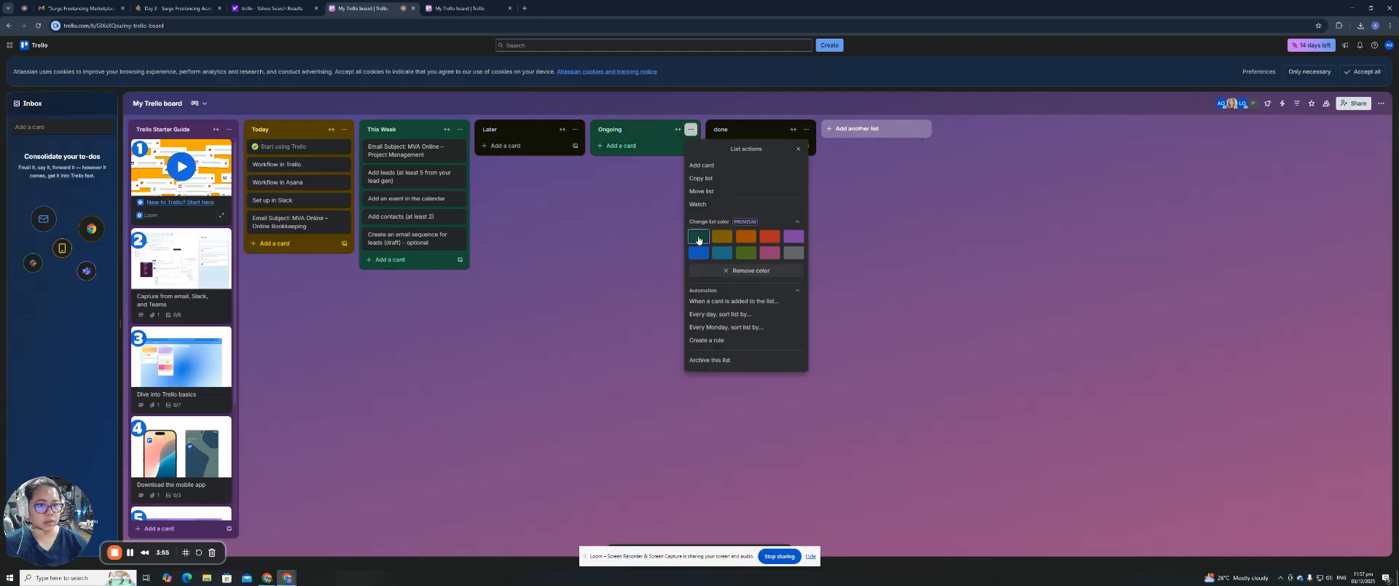
click(344, 129)
click(423, 263)
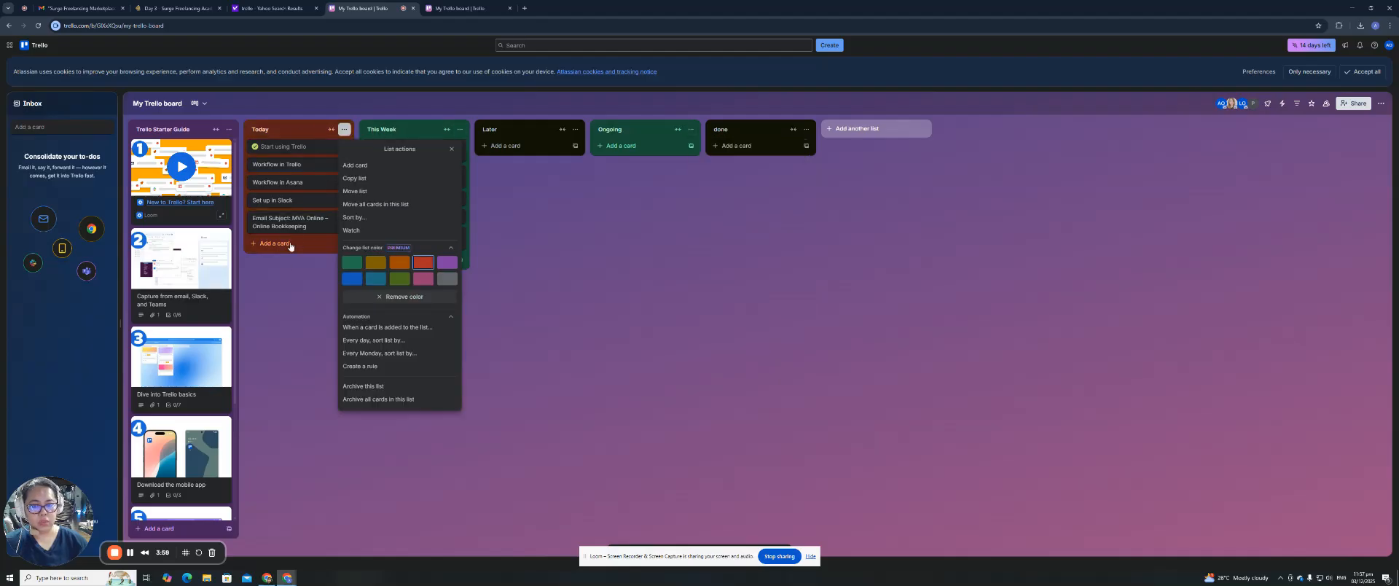
click(607, 214)
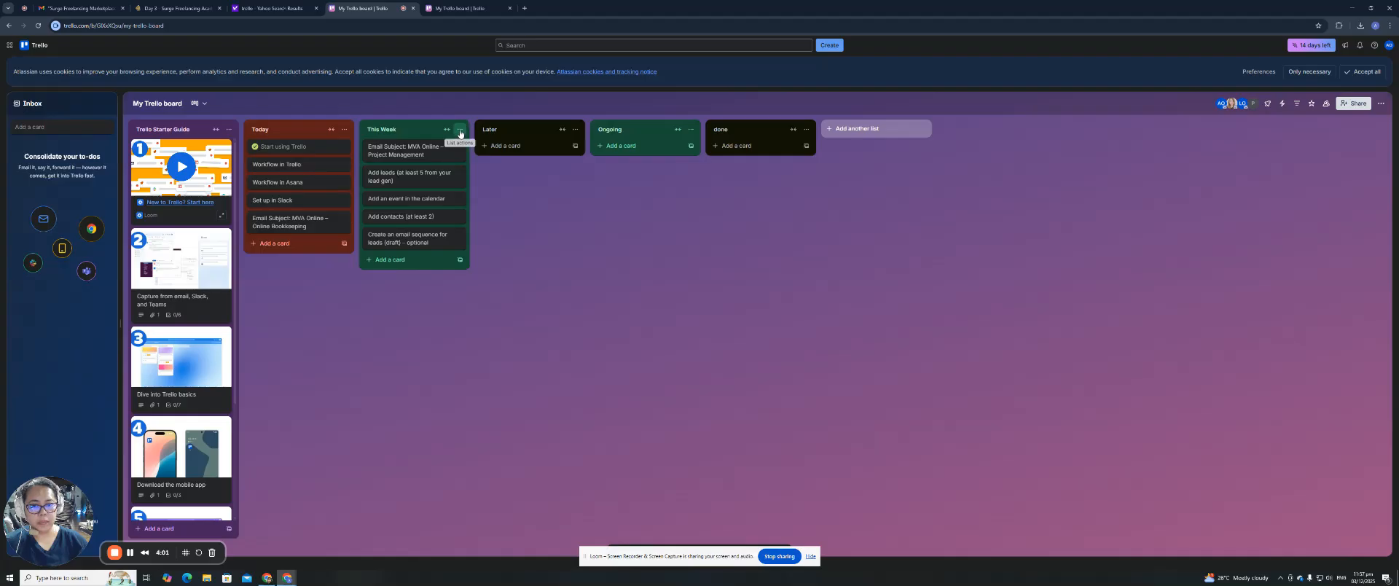
click(459, 130)
click(466, 284)
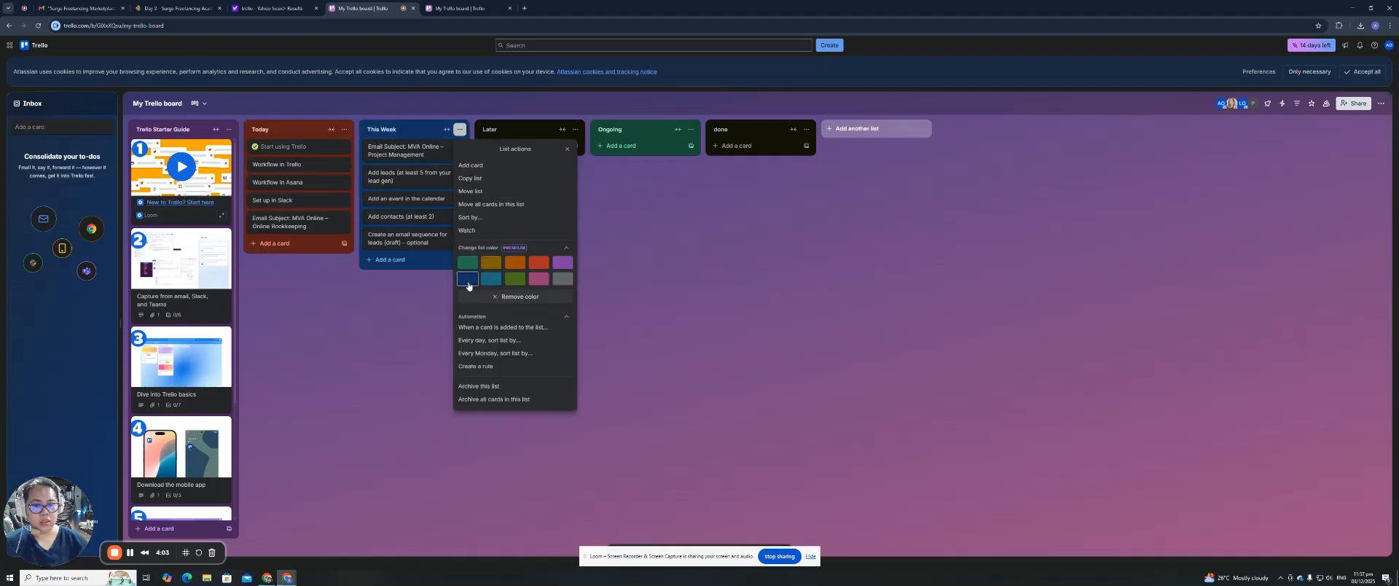
key(Escape)
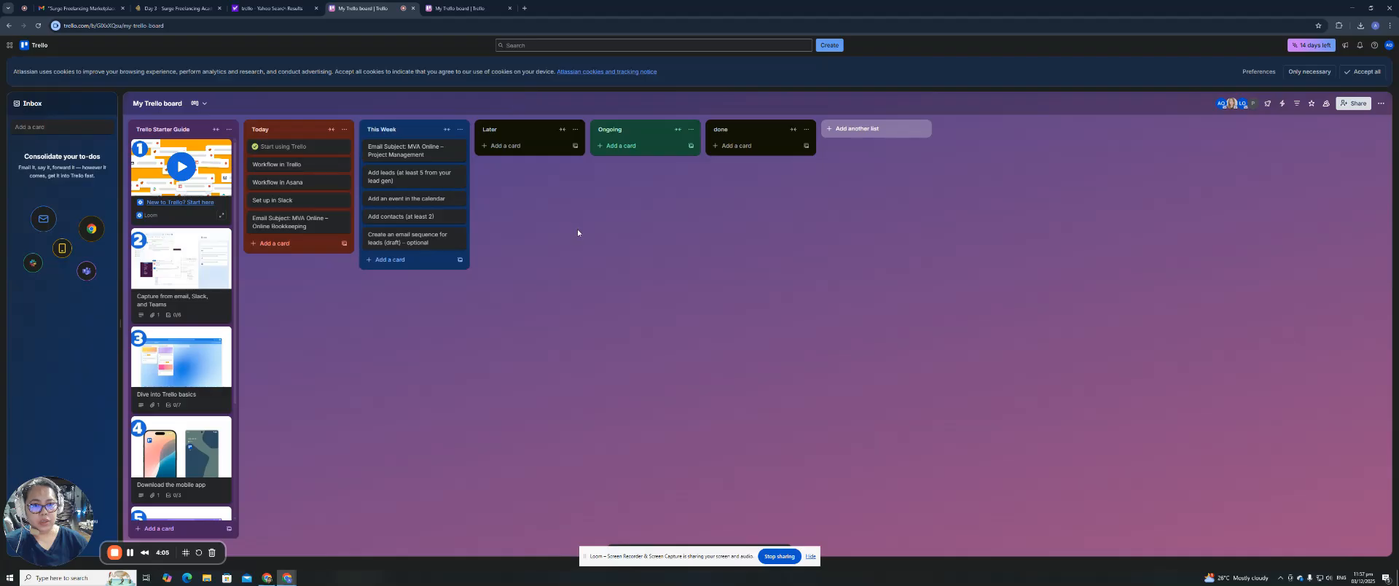
Colour the Later list green and Ongoing magenta, leaving done uncoloured.
click(575, 129)
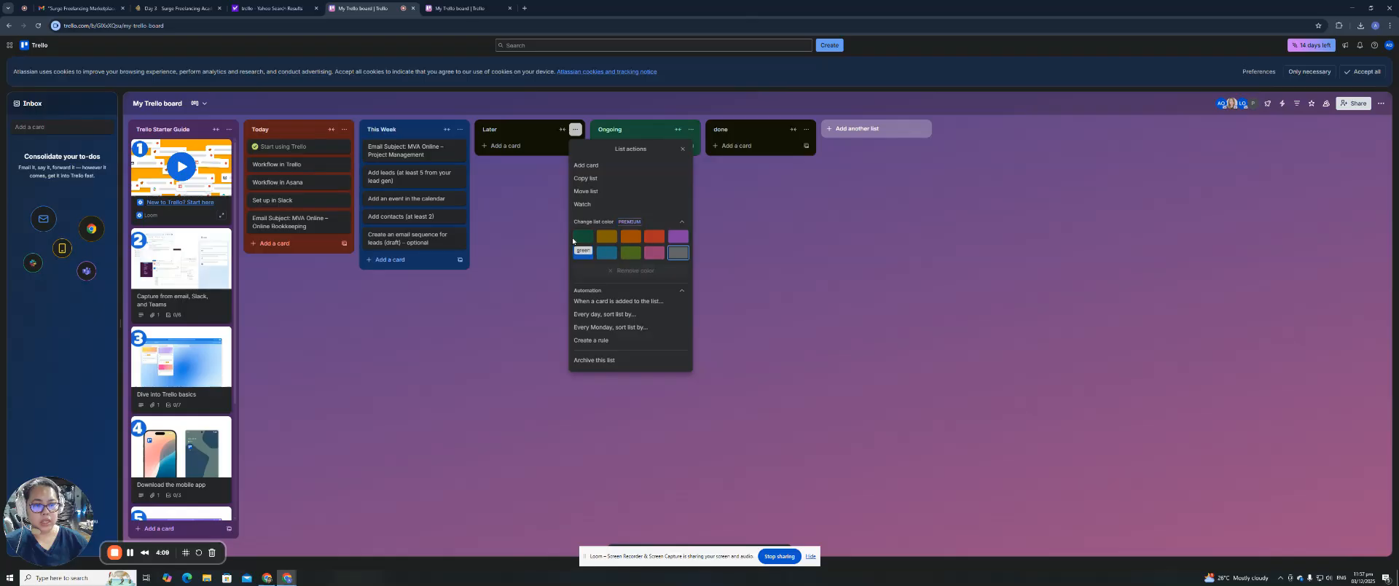
click(583, 236)
click(721, 258)
click(690, 129)
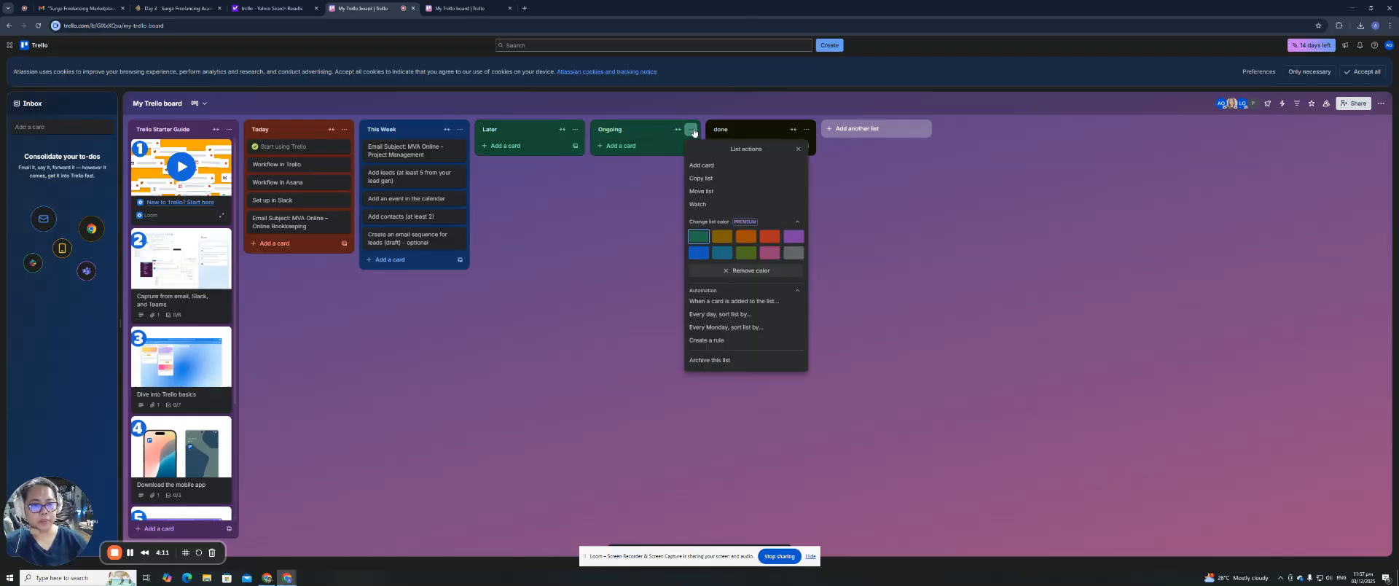
click(771, 258)
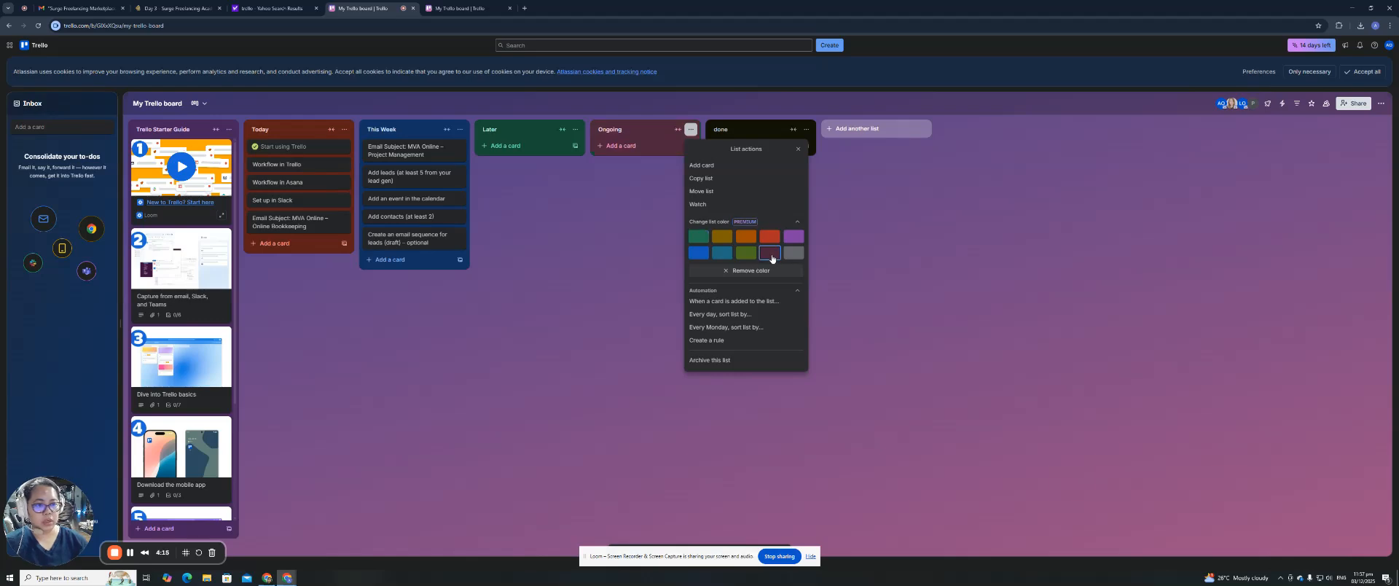
click(805, 130)
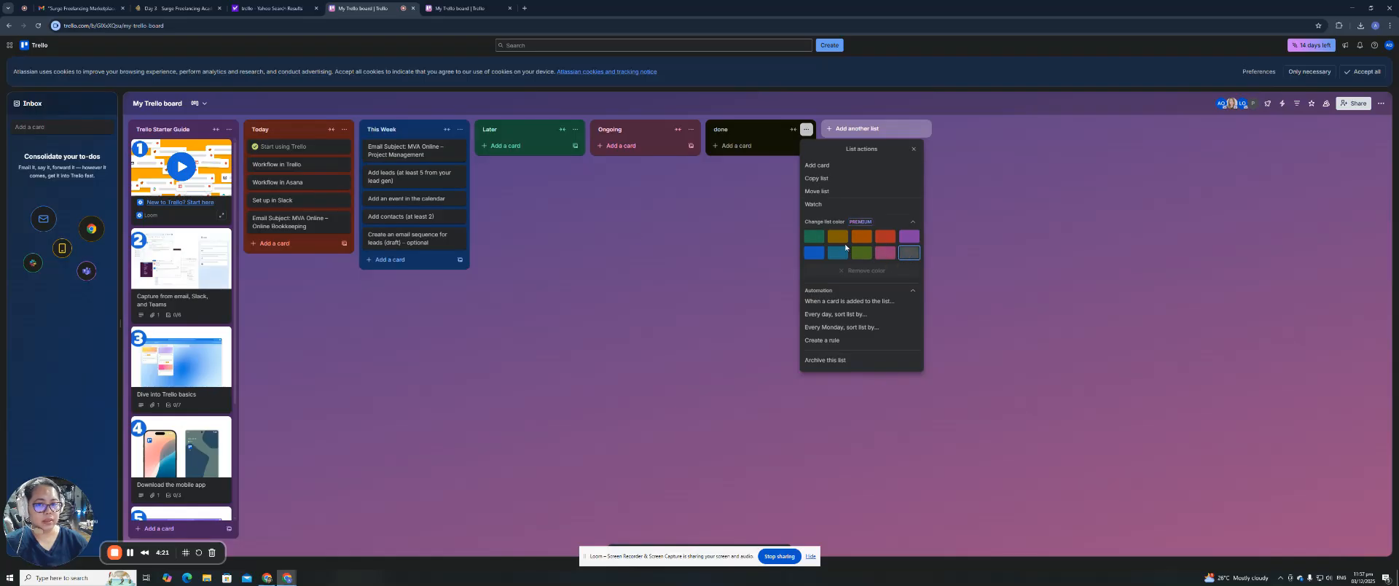
click(654, 218)
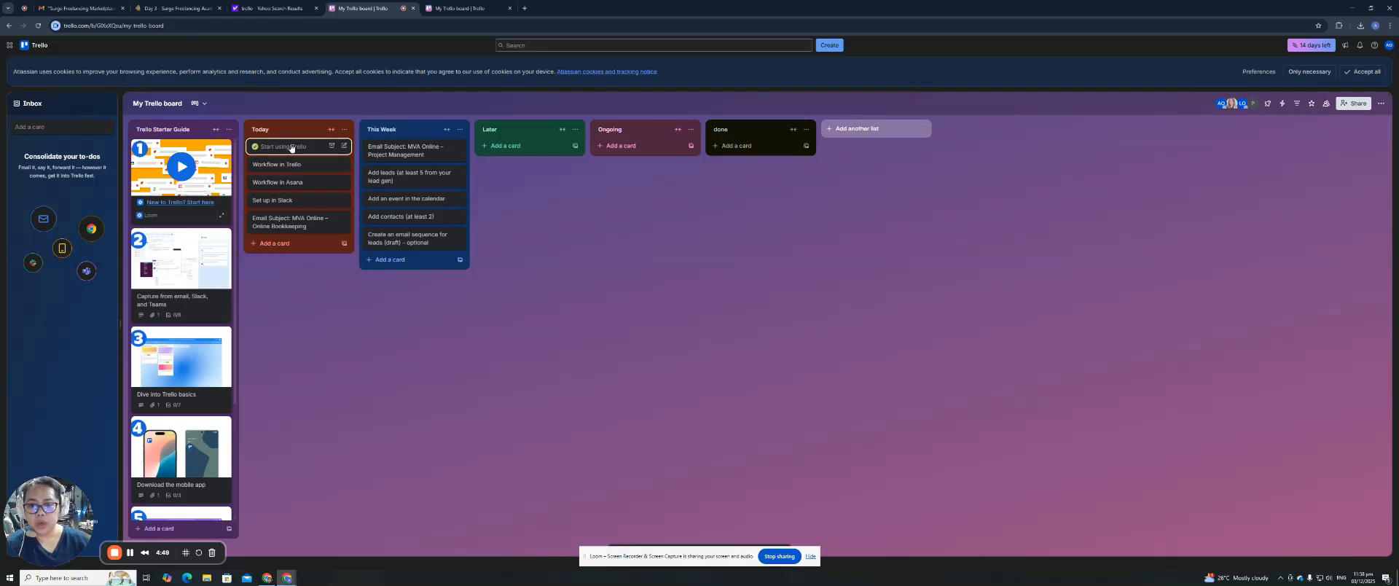
Open the Start using Trello card's details from the Today list.
mouse_move(282, 150)
mouse_down()
mouse_move(492, 152)
mouse_move(268, 143)
mouse_move(280, 154)
mouse_up()
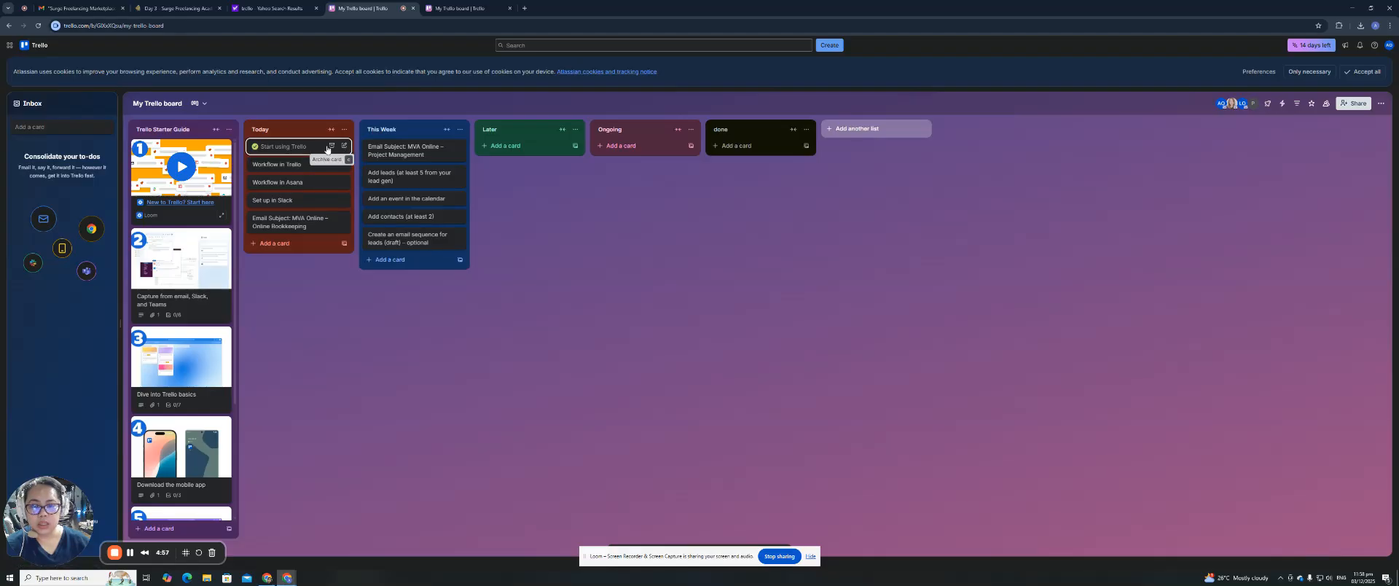
click(311, 147)
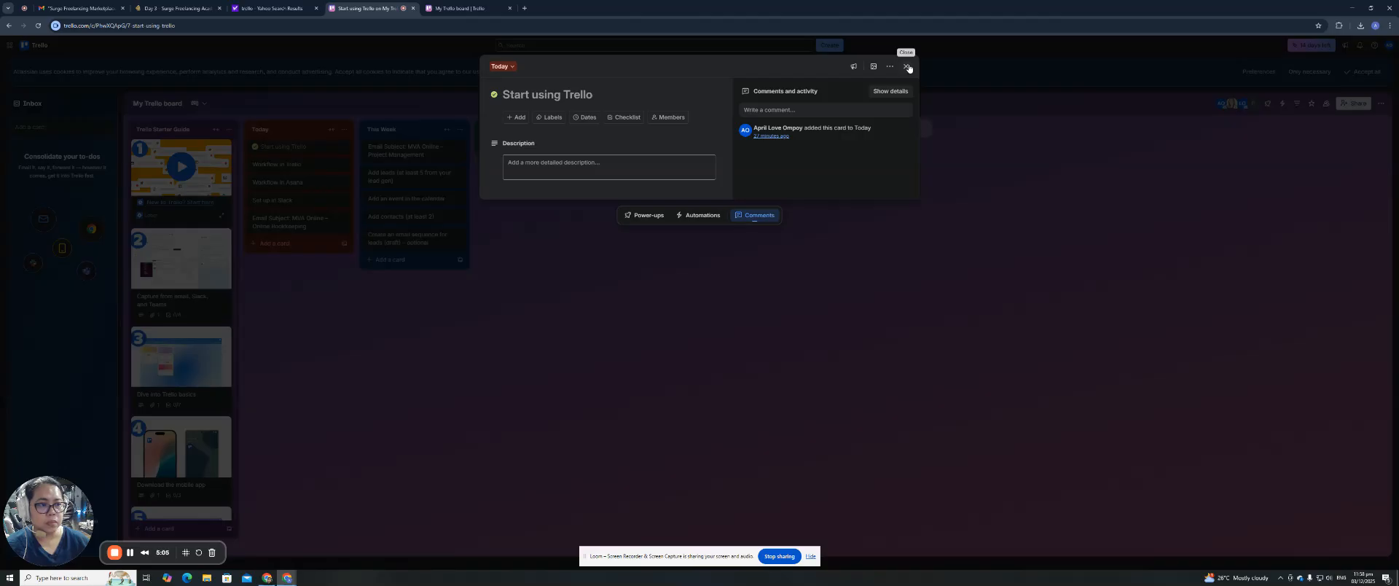
Save a three-line description: already started using Trello, sign-in process done, recording a video.
click(541, 170)
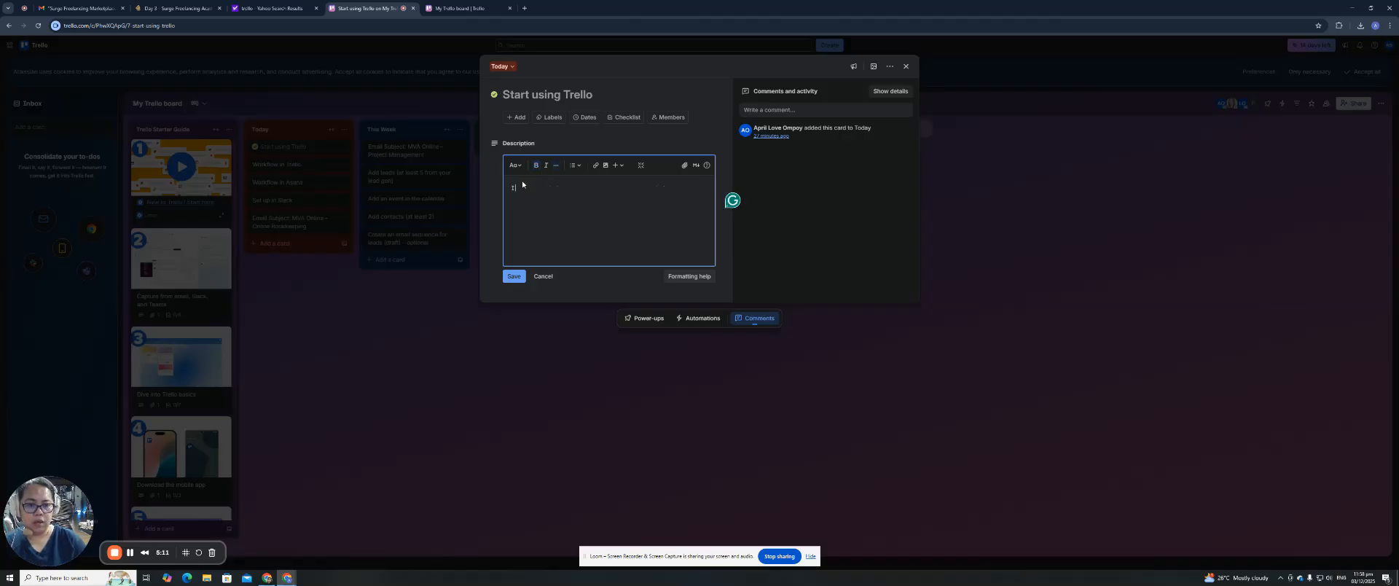
text(I have already started using Trello, already done)
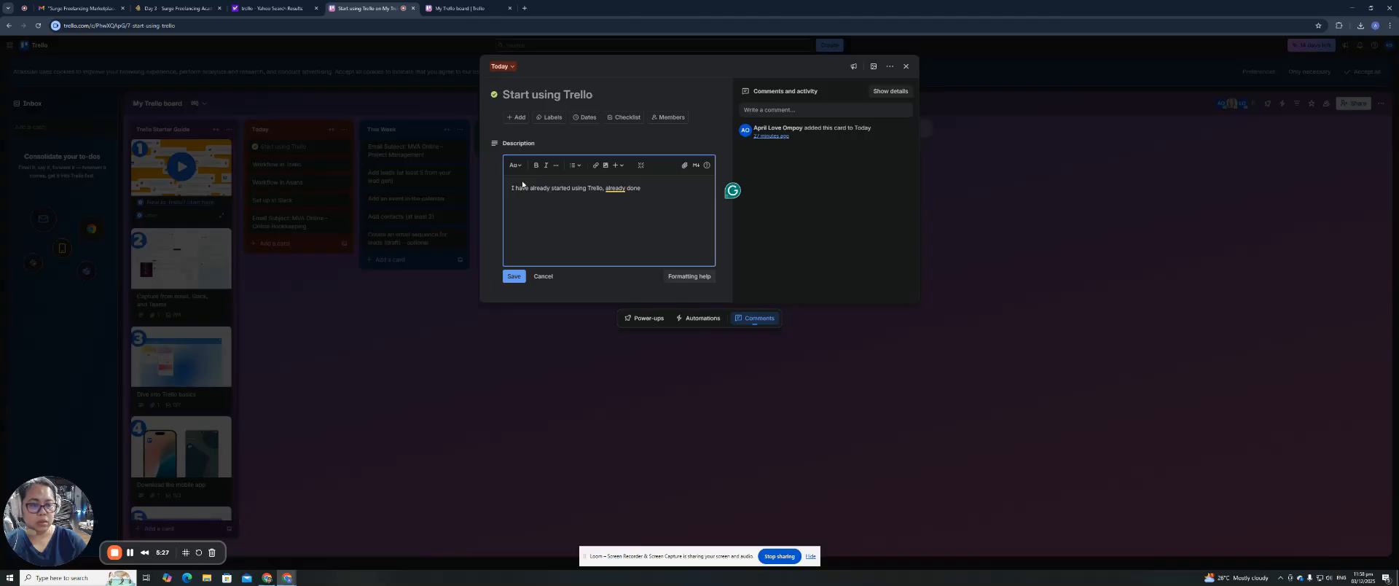
text(sign in process)
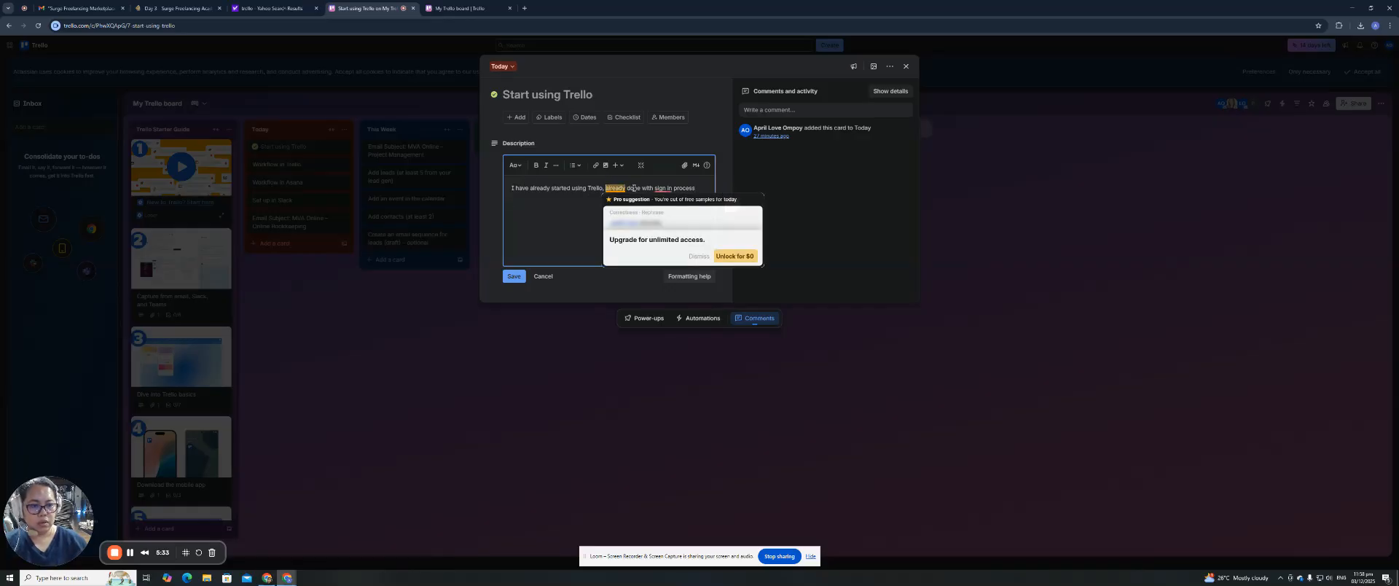
text(-)
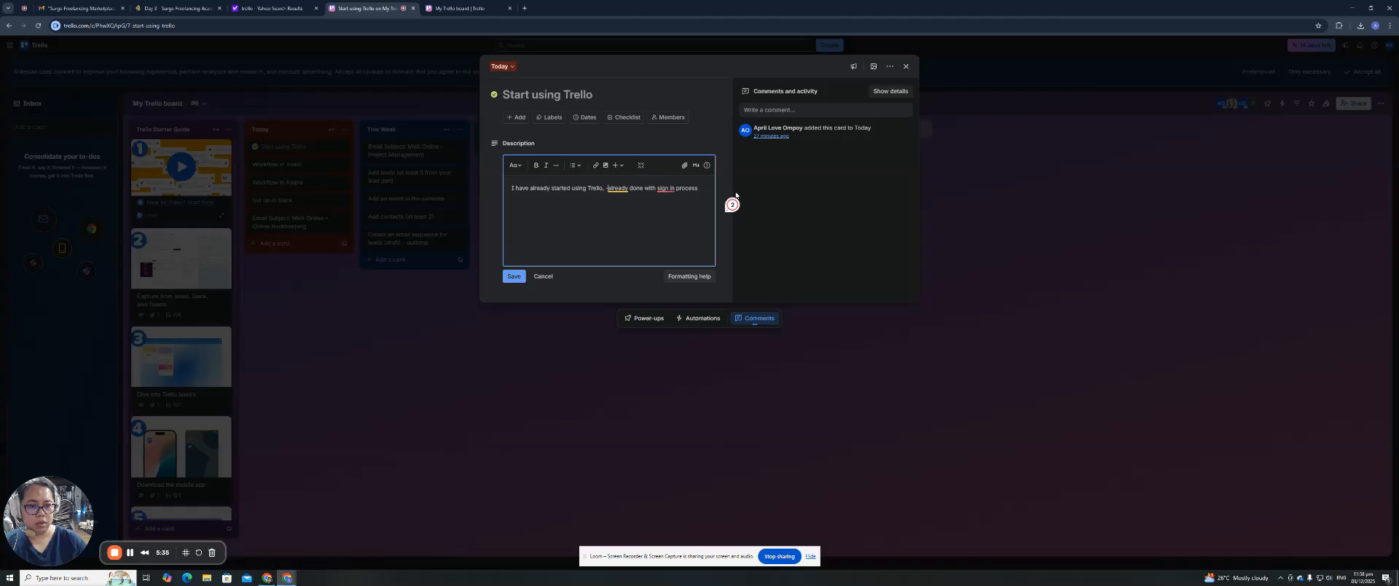
key(Left)
key(Left)
key(Return)
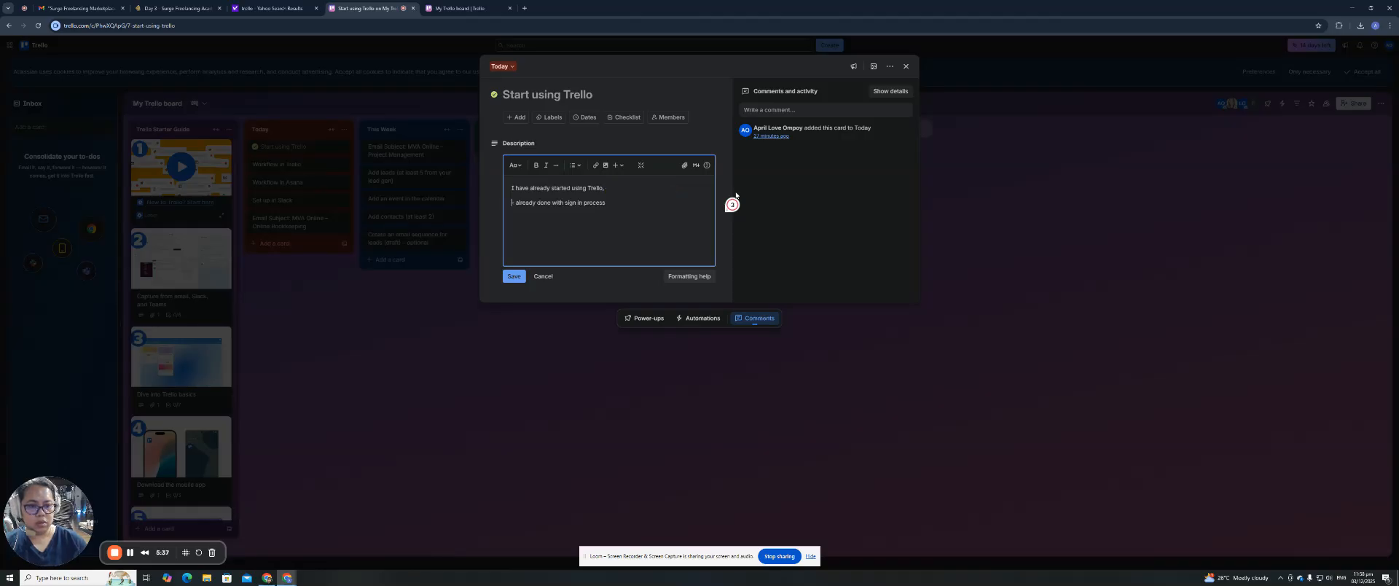
key(Return)
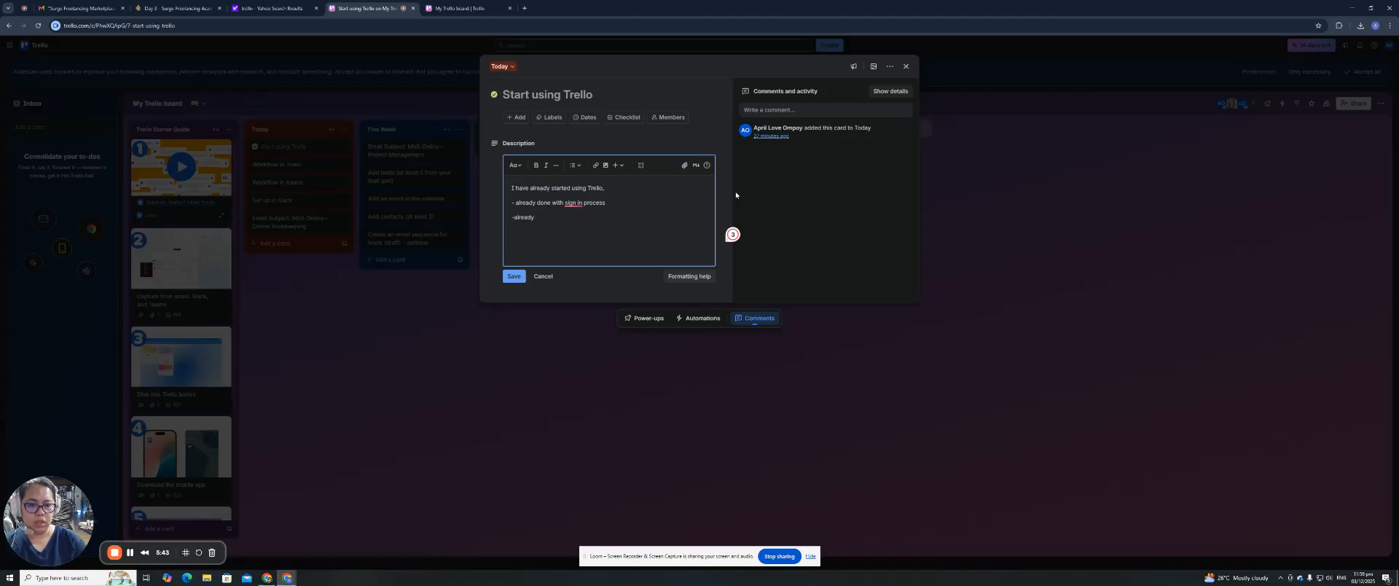
key(BackSpace)
key(BackSpace)
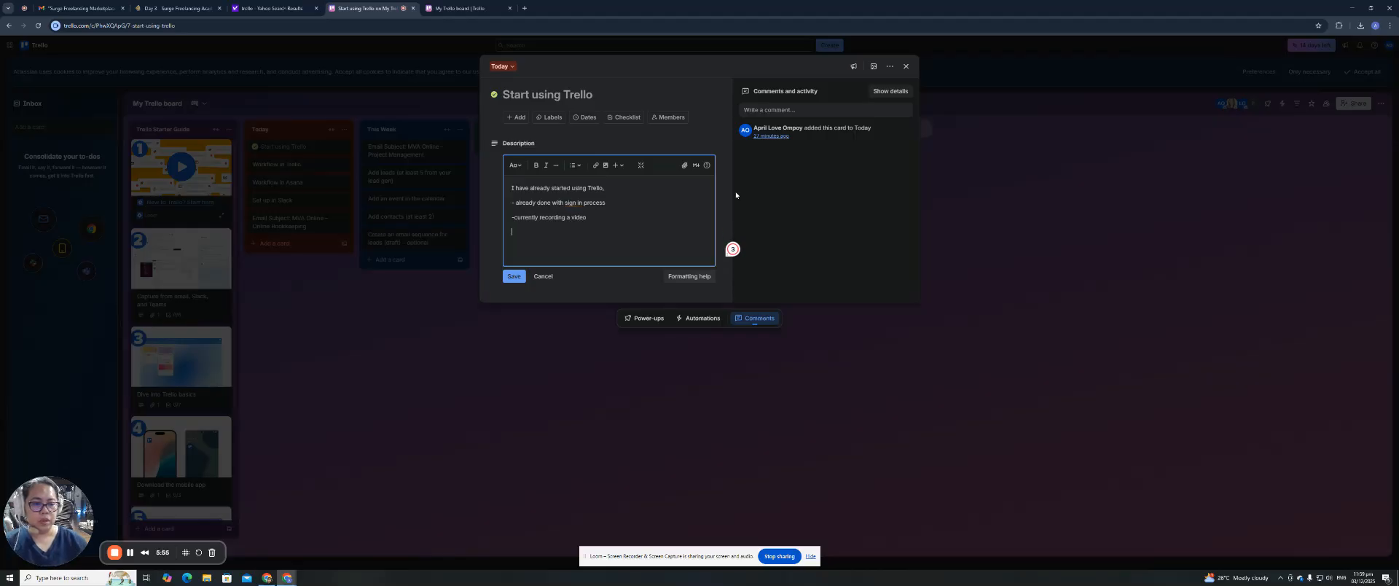
click(513, 277)
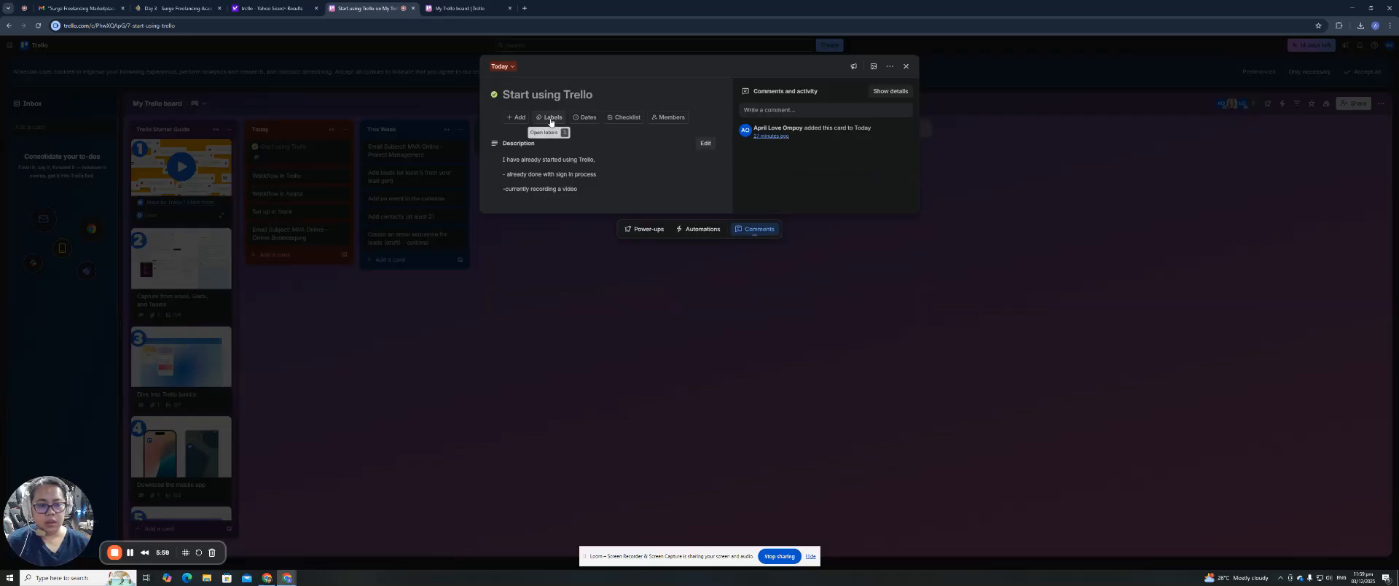
click(786, 236)
Move the Start using Trello card into Ongoing and reopen its details.
drag(295, 154, 633, 144)
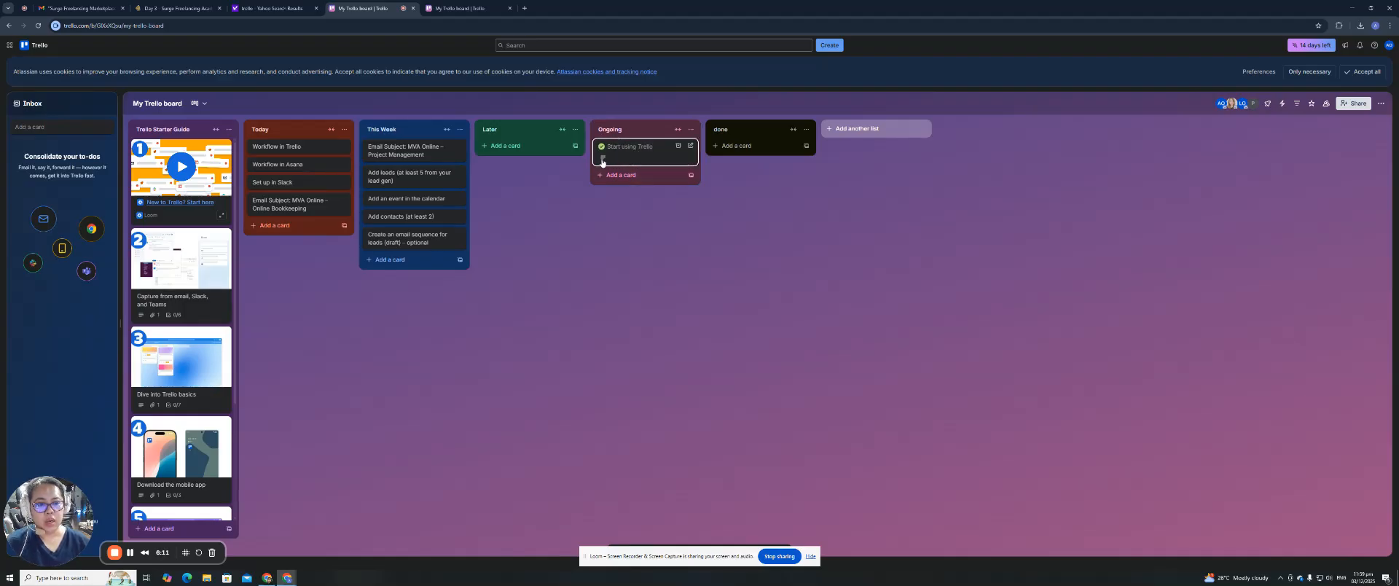
click(602, 161)
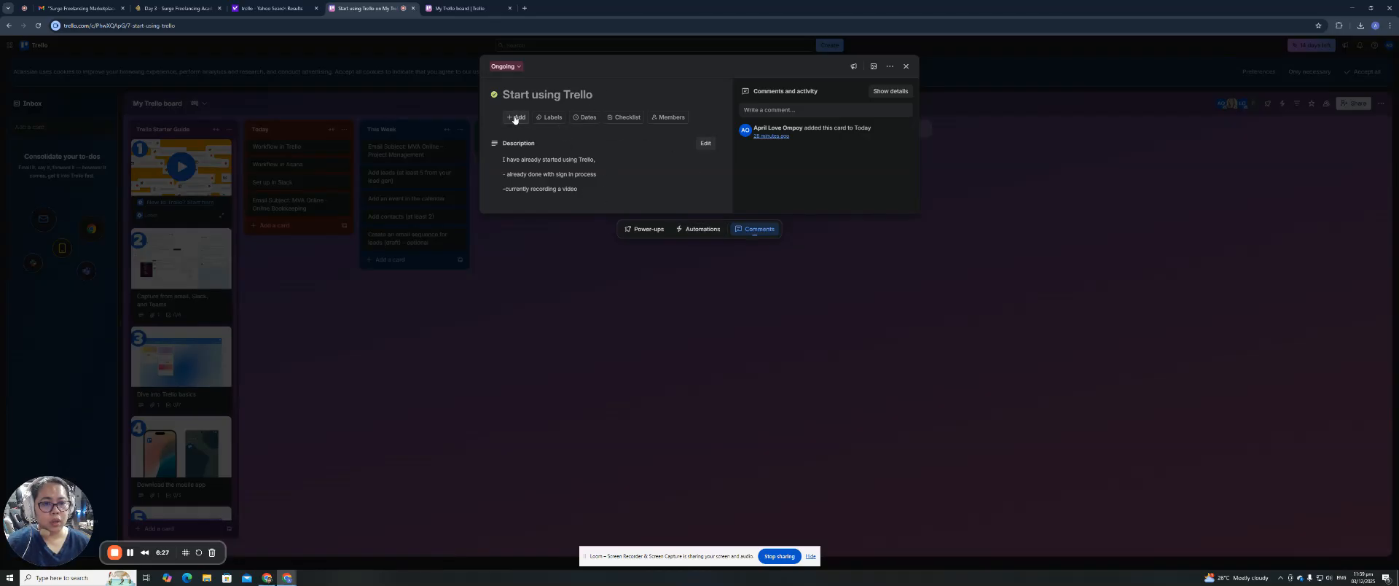
Assign a board member to the Start using Trello card and dismiss the Trello Planner promo.
click(680, 118)
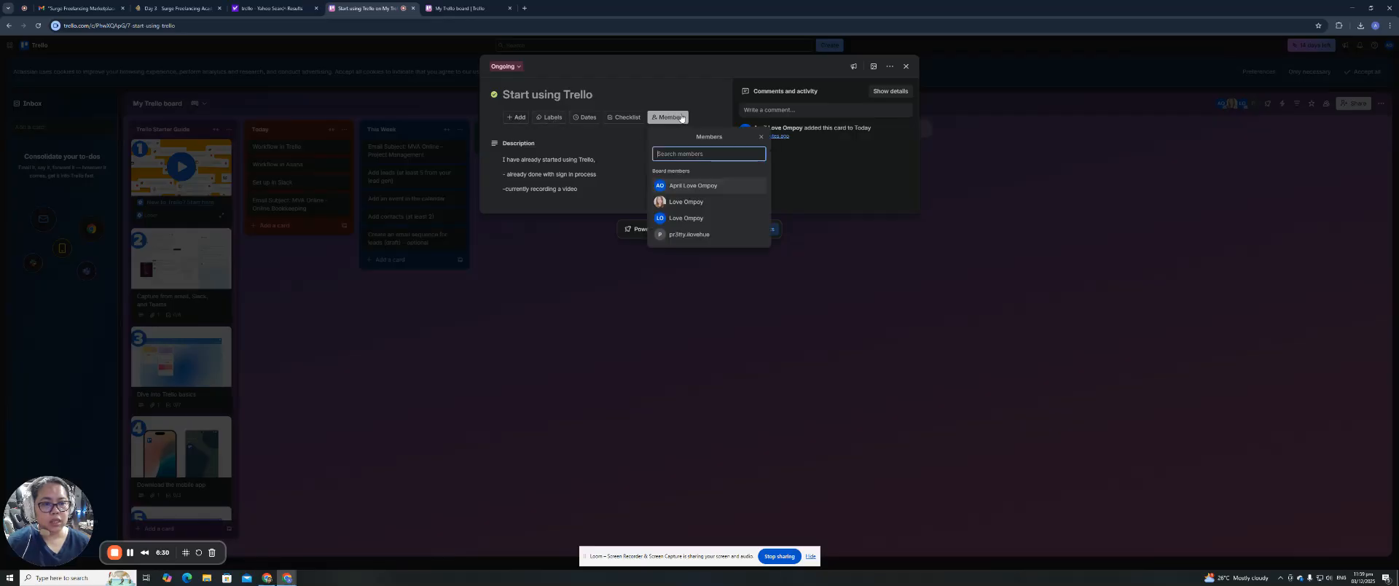
click(698, 204)
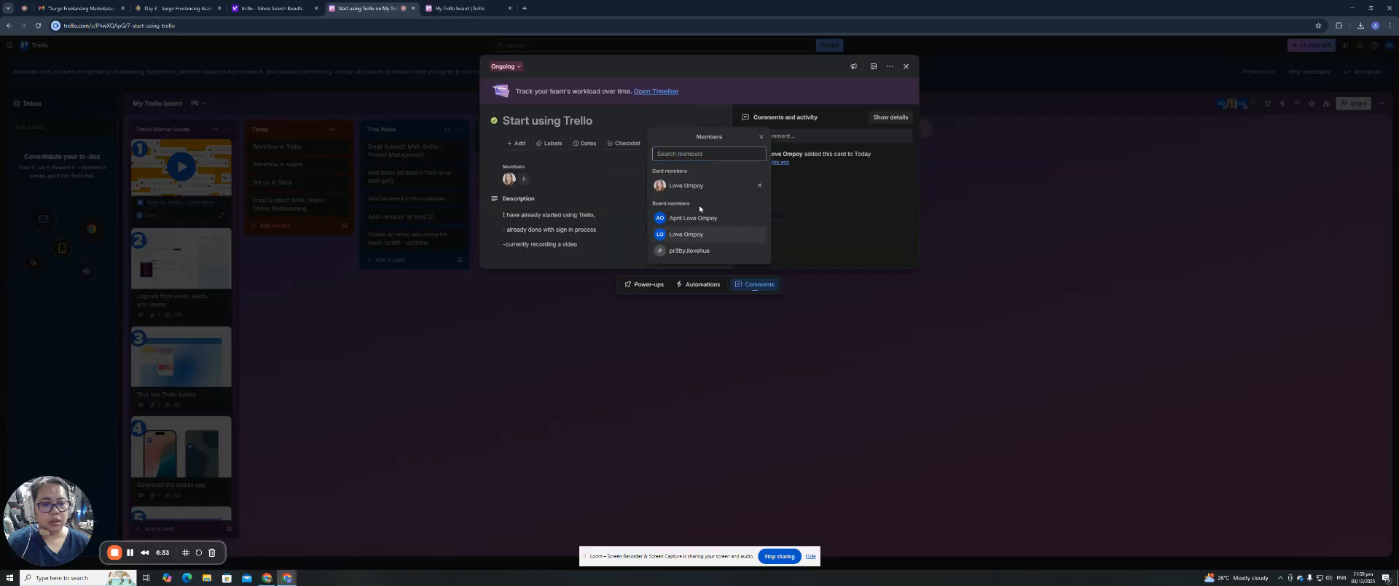
click(622, 168)
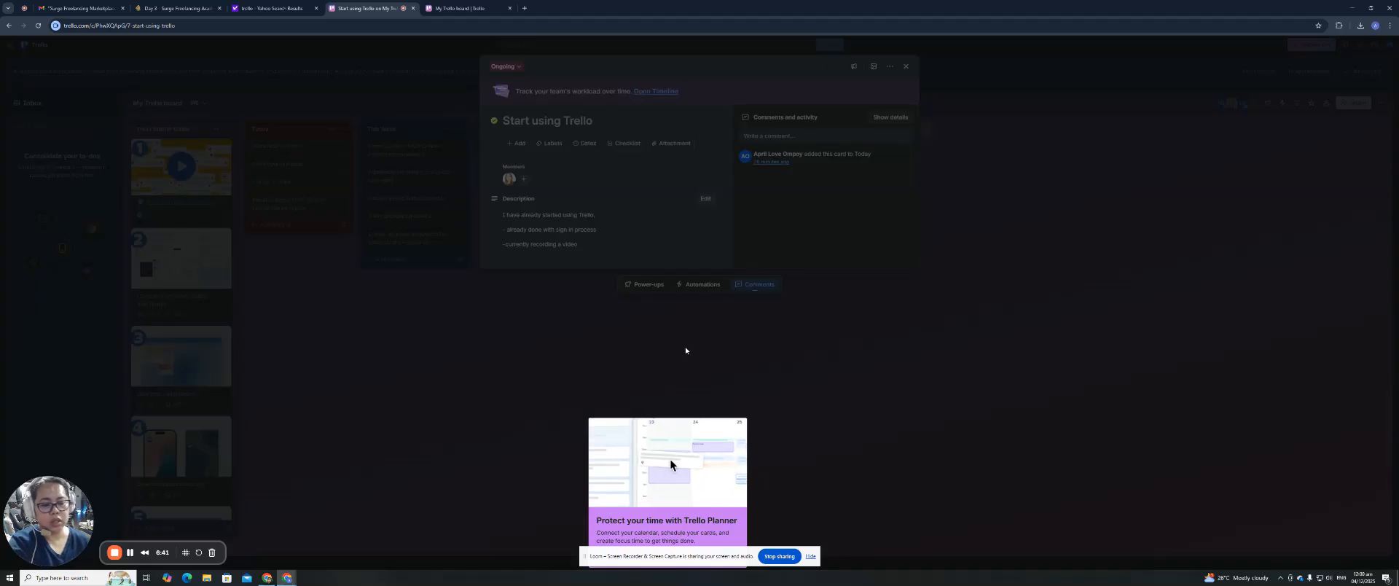
click(809, 556)
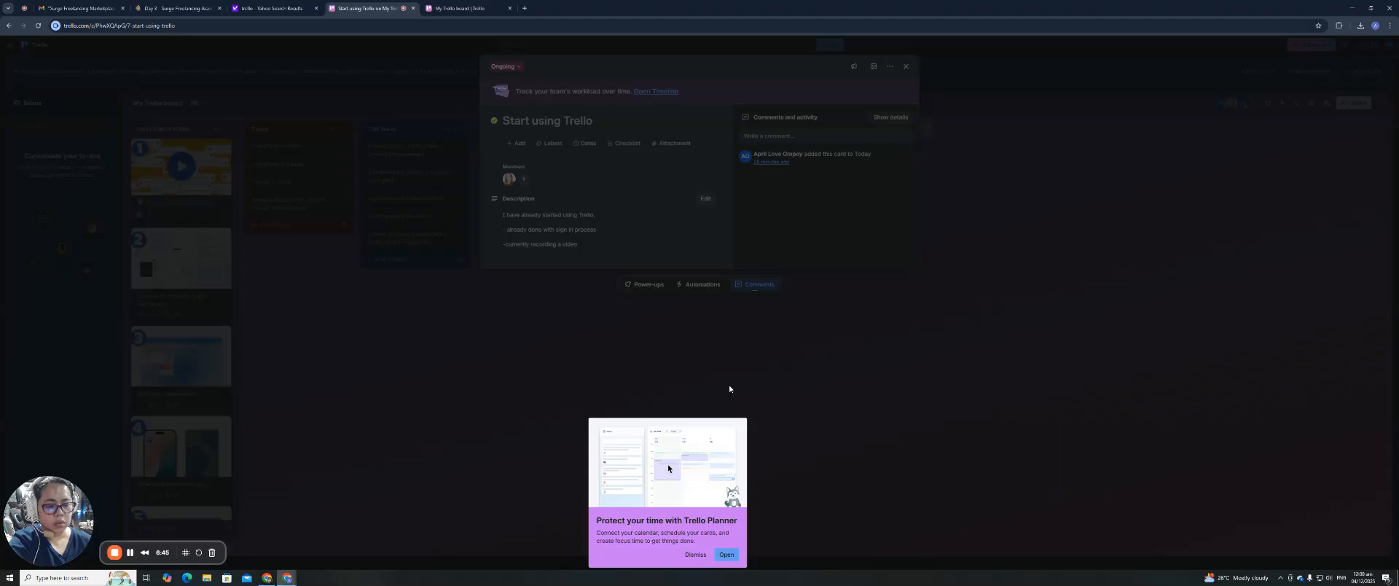
click(695, 554)
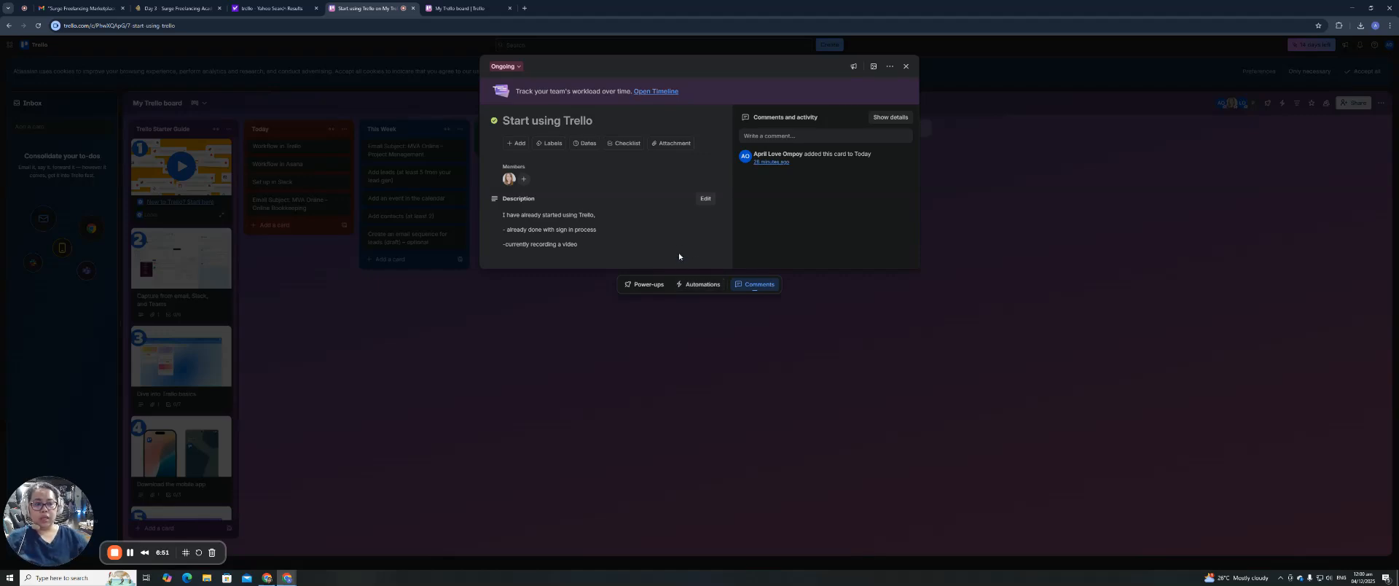
Post the comment "Good Job, I'm looking forward to seeing your recording" with Grammarly fixes, then close the card.
click(764, 136)
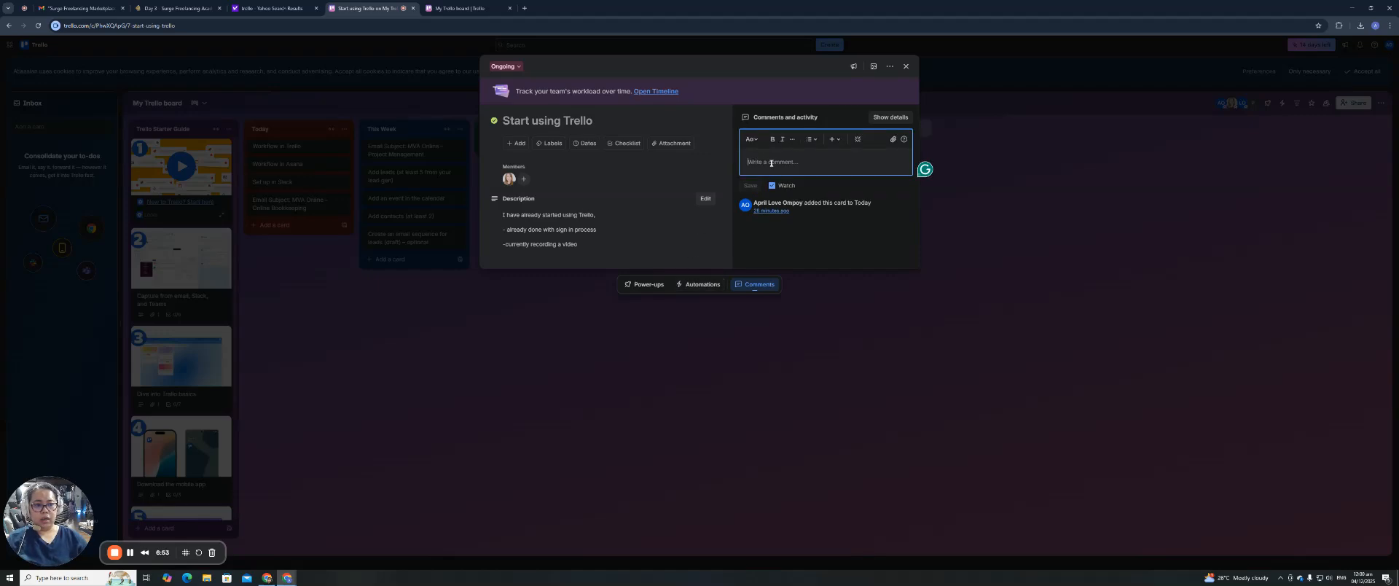
text(G)
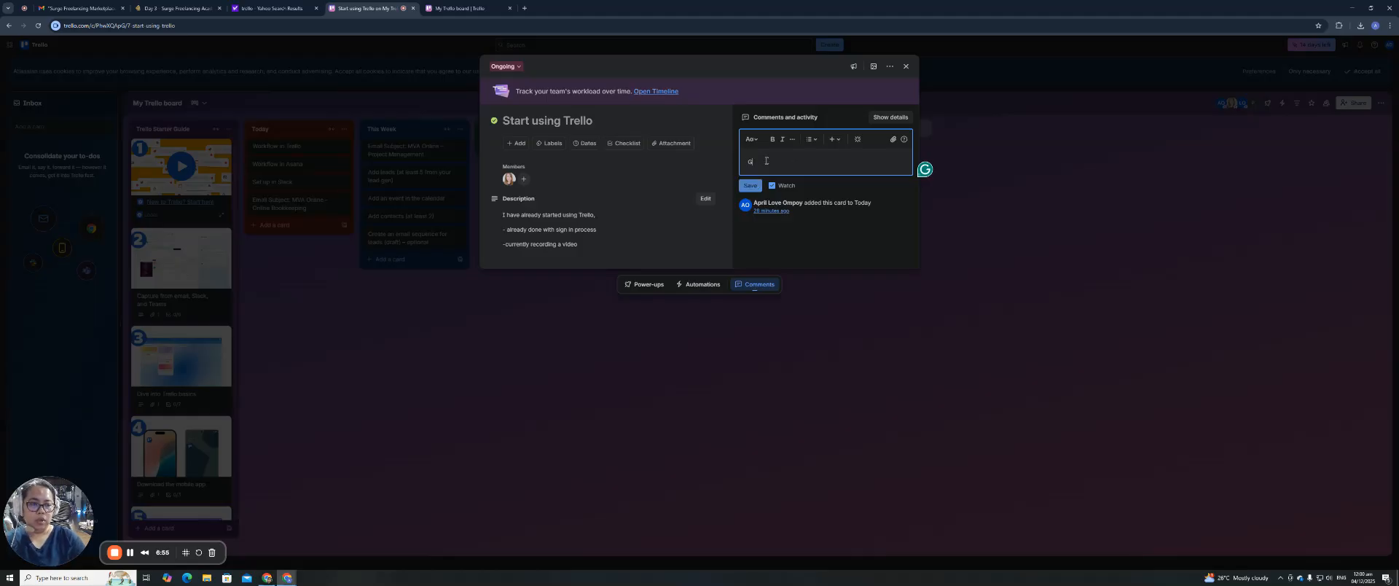
text(ood Job, I'm loo)
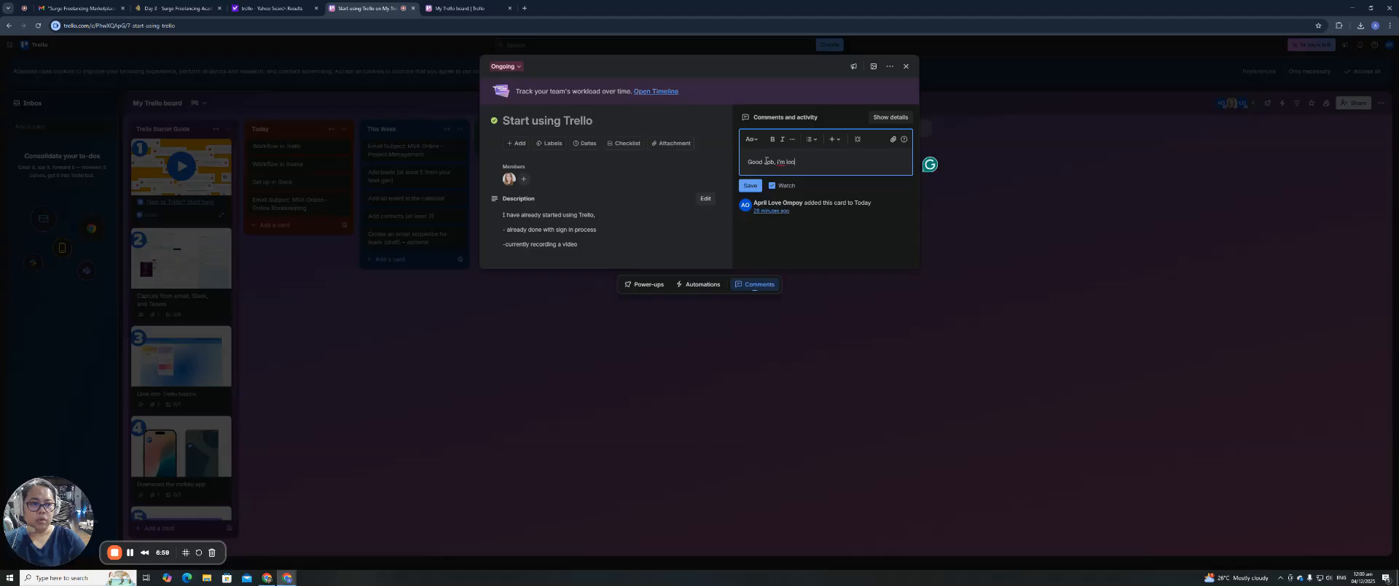
text(king forward of seeing your re)
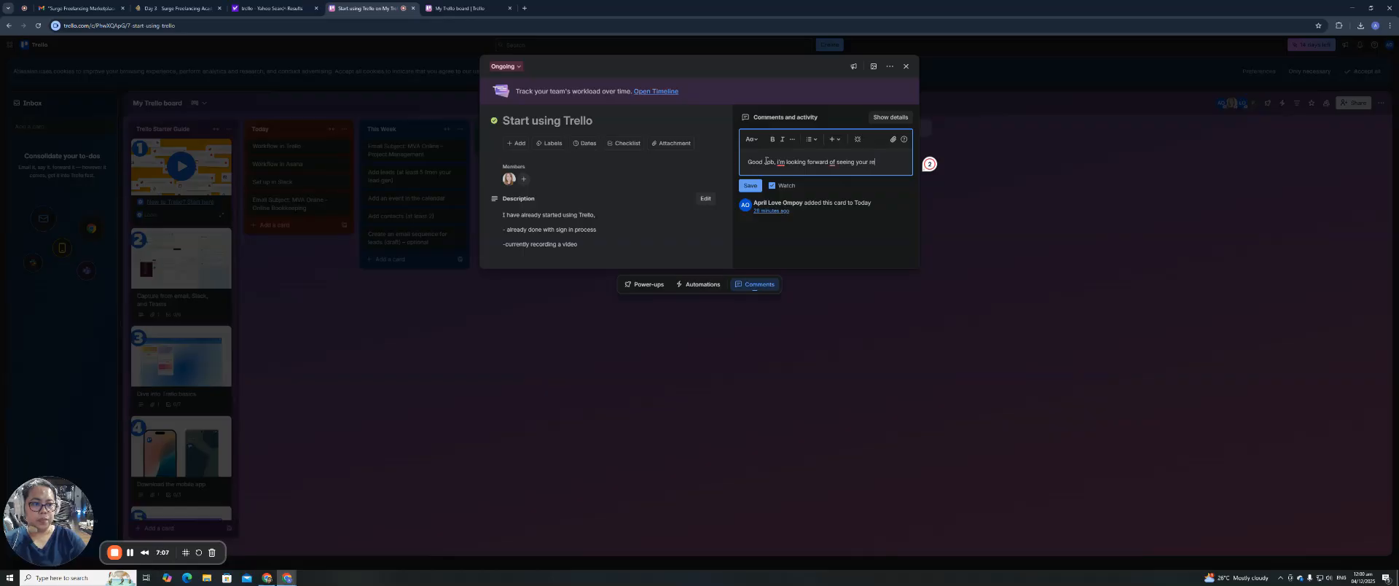
text(g)
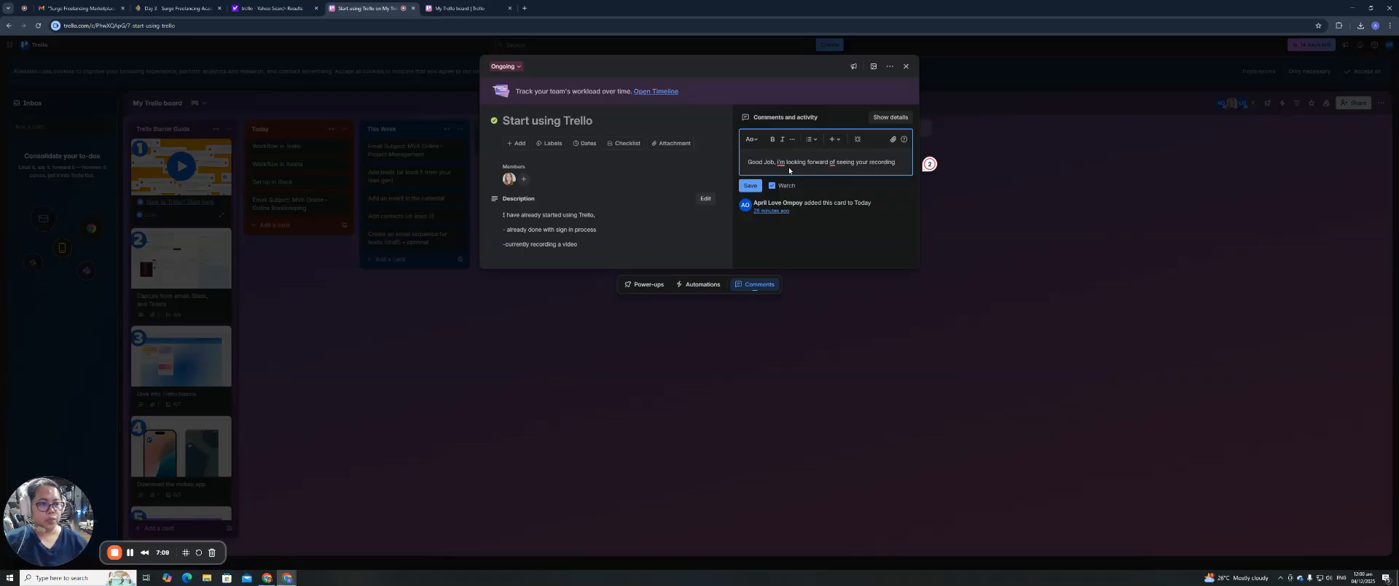
mouse_move(782, 163)
click(784, 185)
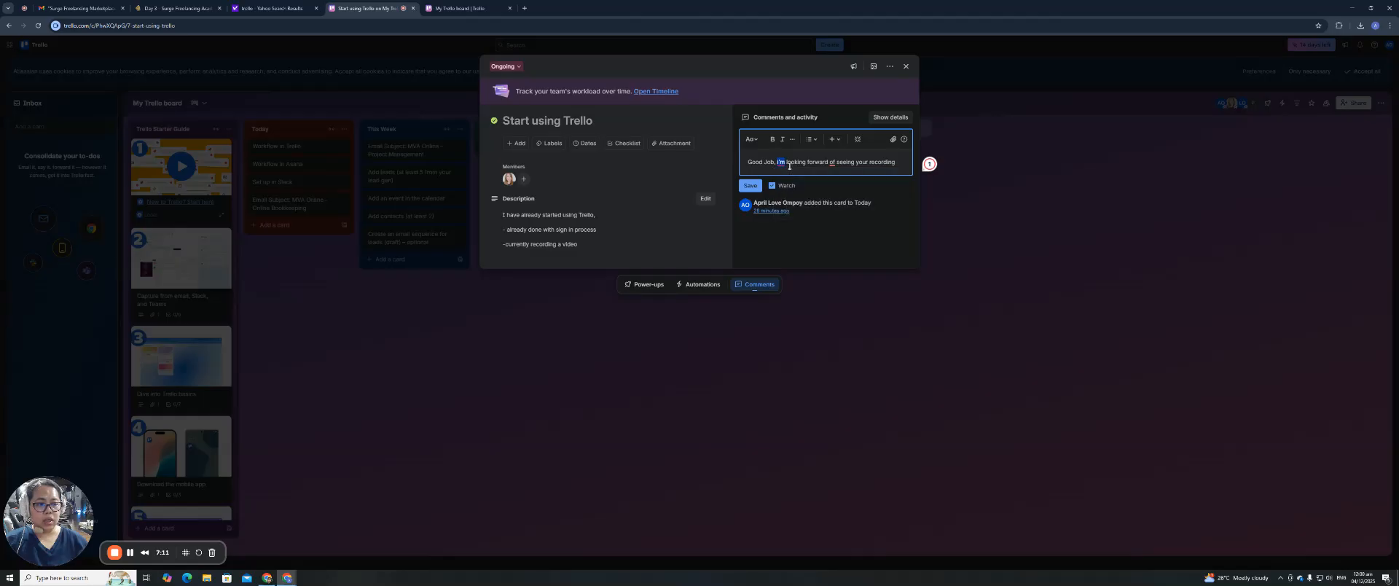
mouse_move(839, 163)
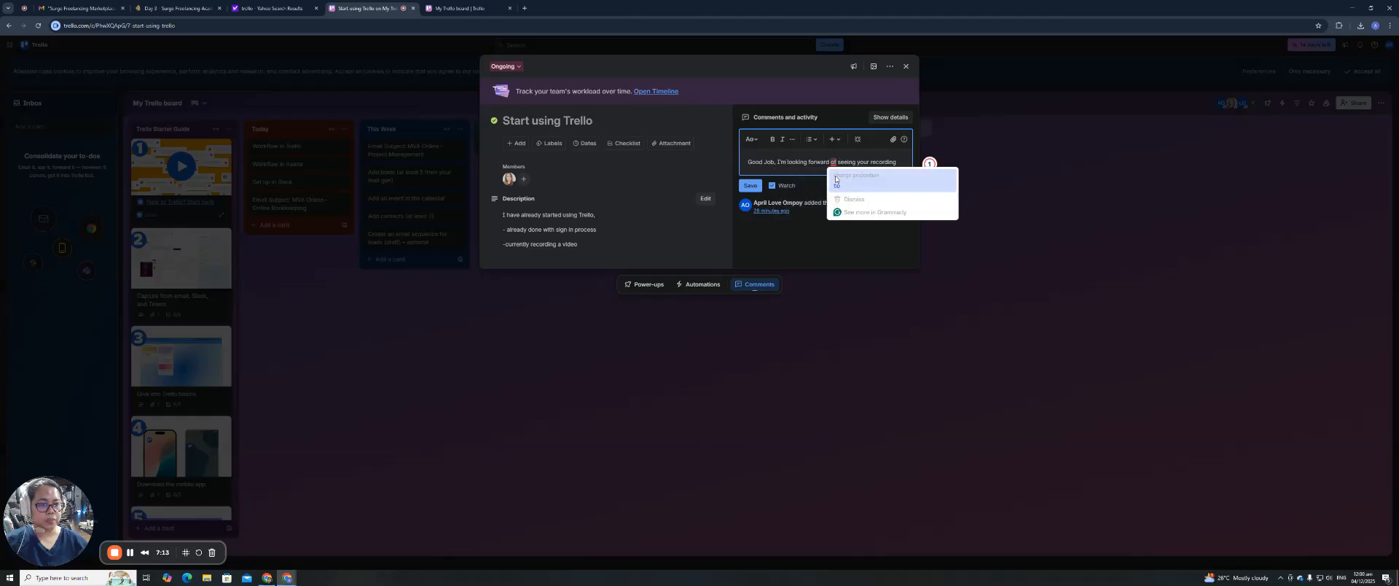
click(837, 182)
click(750, 185)
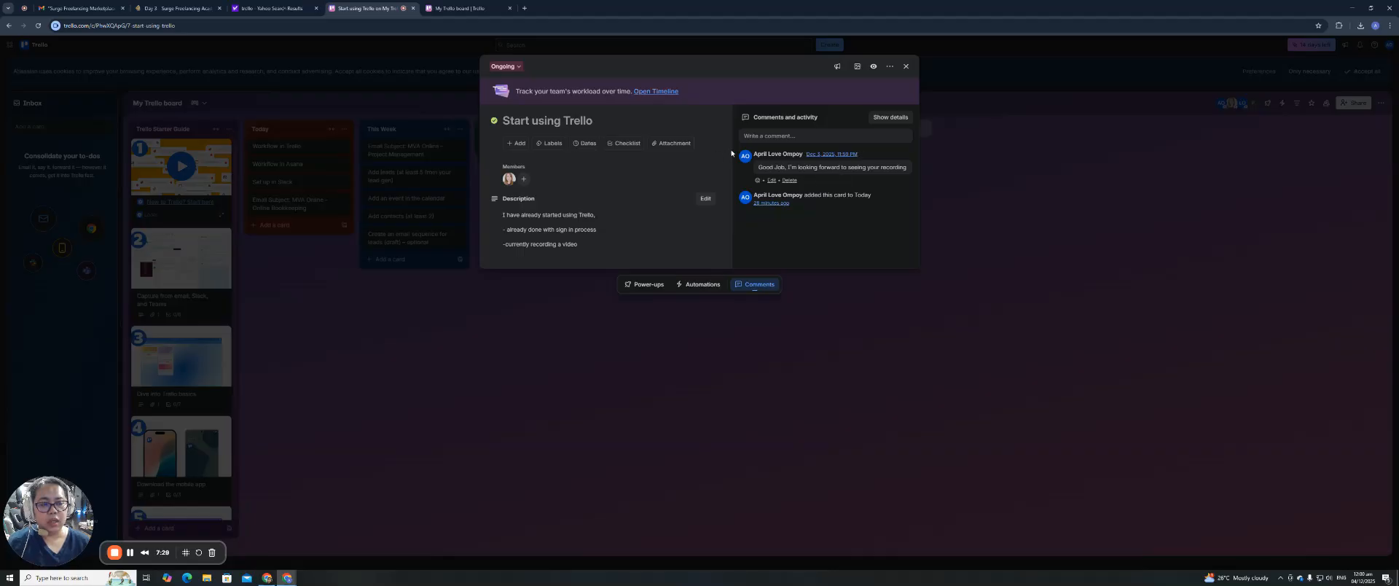
click(907, 67)
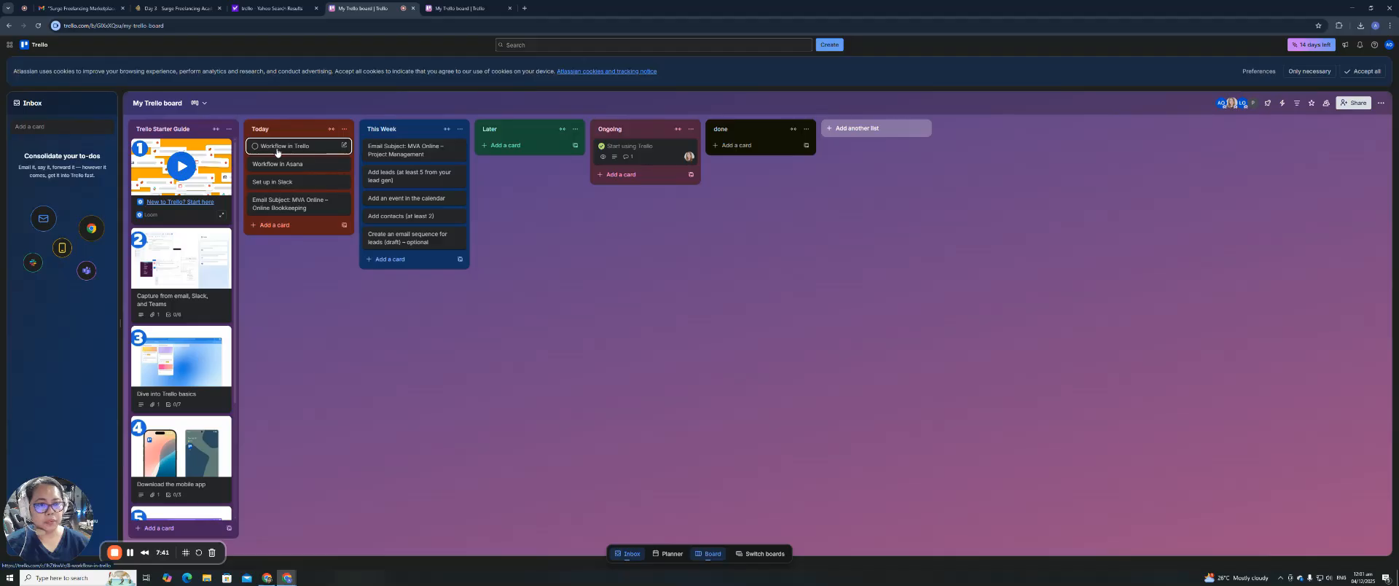
Mark the Workflow in Trello card complete, move it into Ongoing, and open it.
click(255, 146)
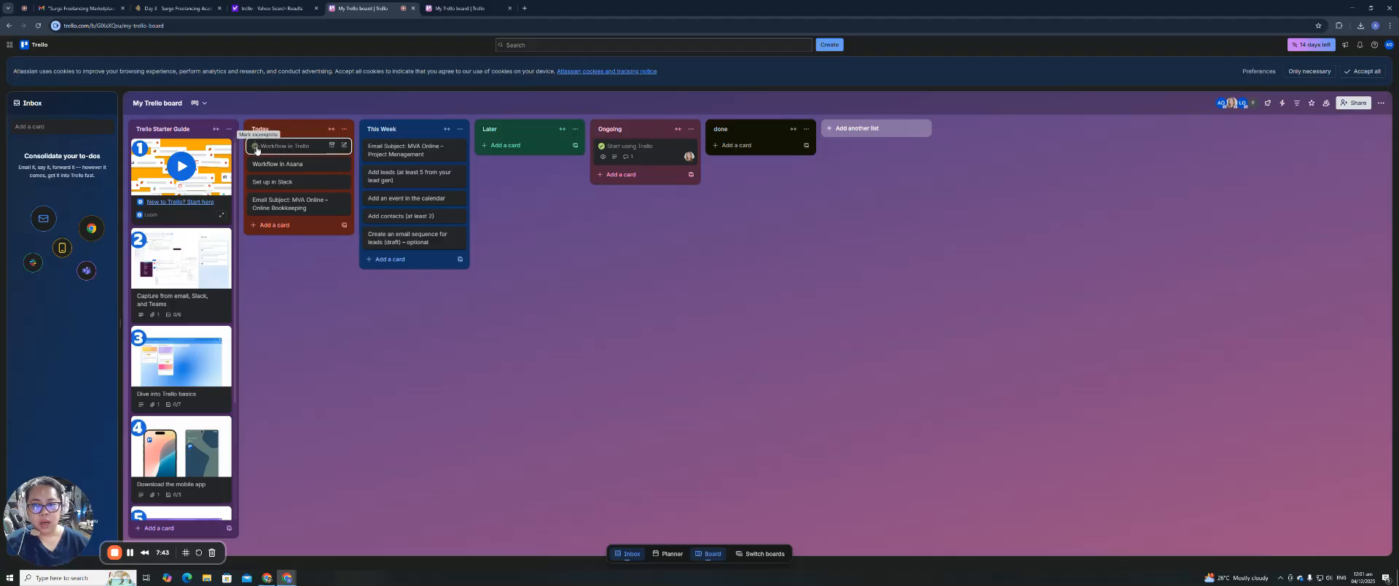
drag(297, 151, 640, 176)
click(640, 175)
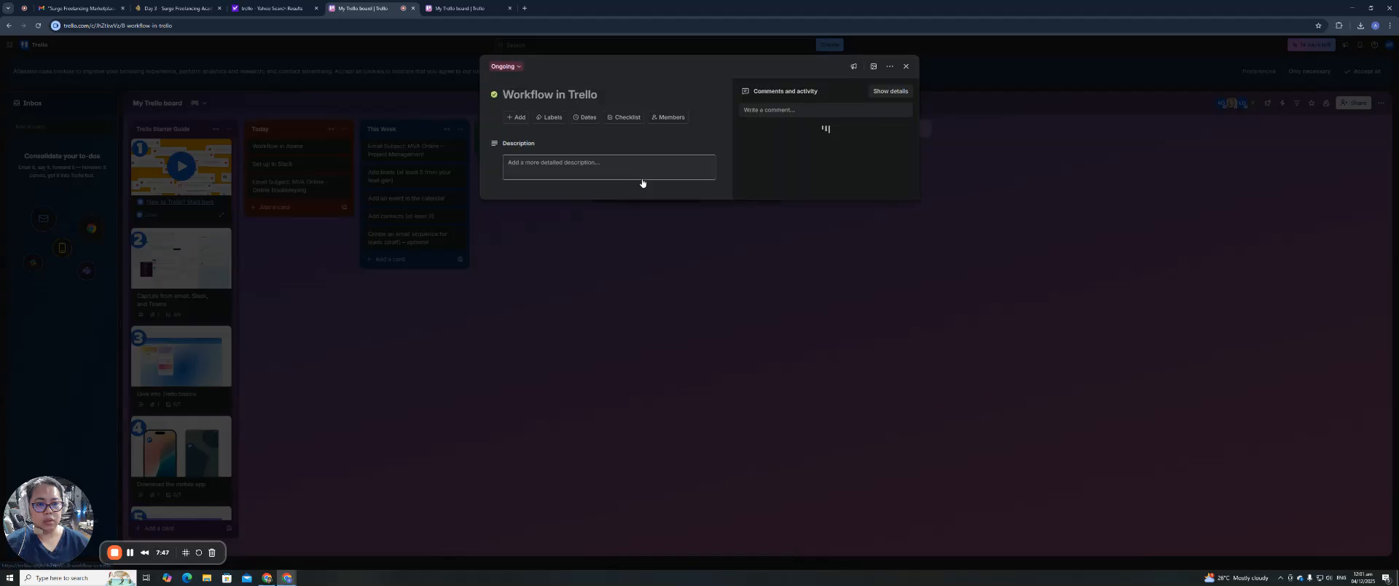
Save a two-line description about tasks and recording, then go to the Boards home page.
click(613, 171)
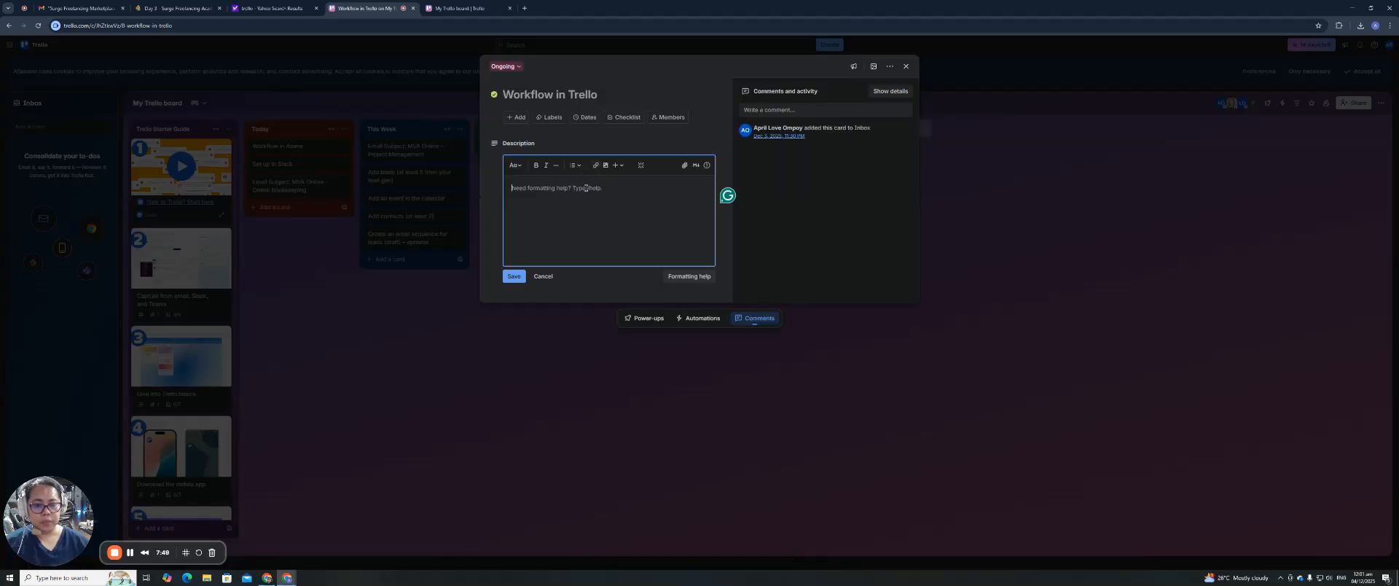
text(I have already placed some task on m)
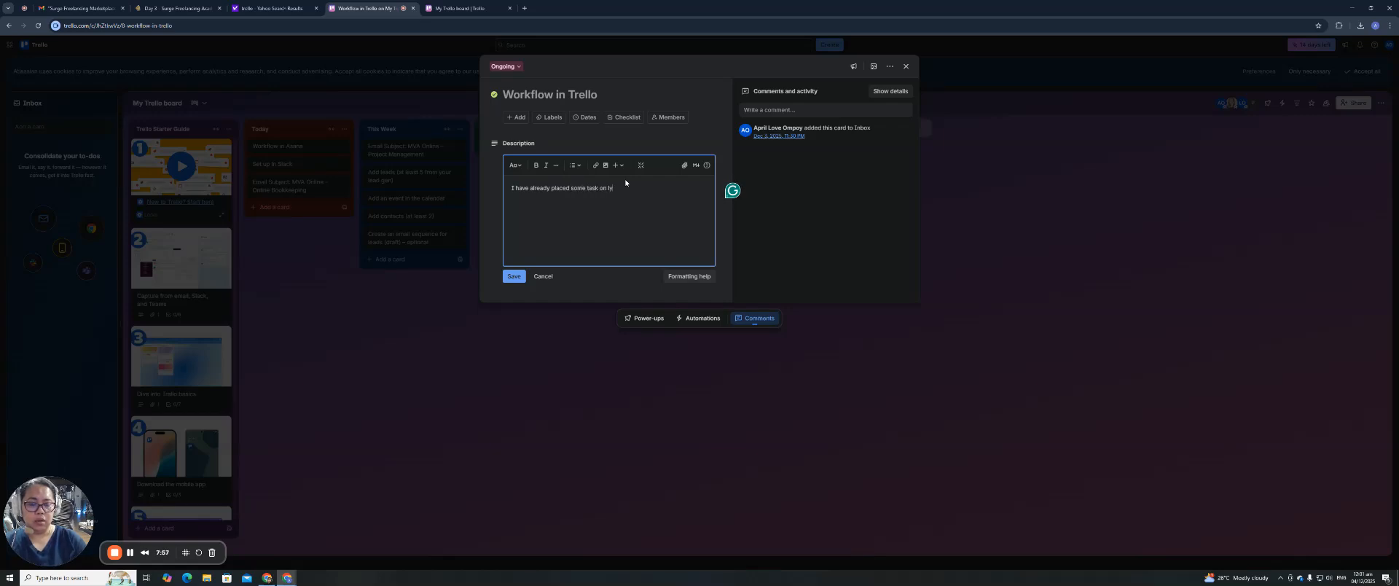
text(C)
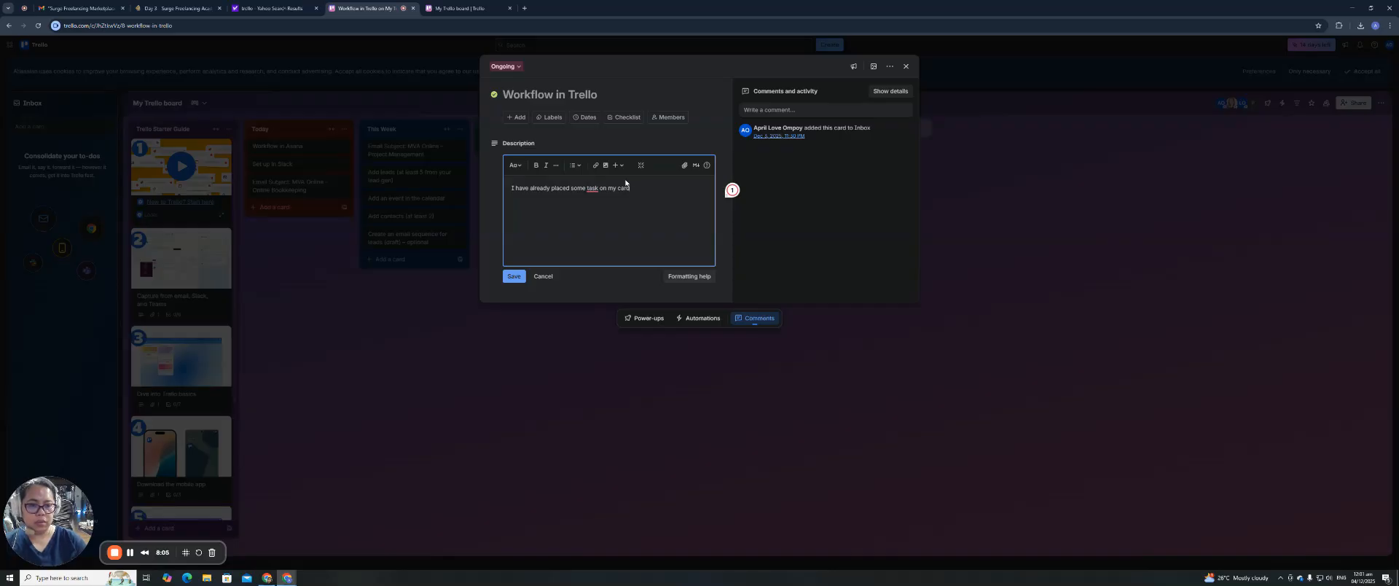
key(Return)
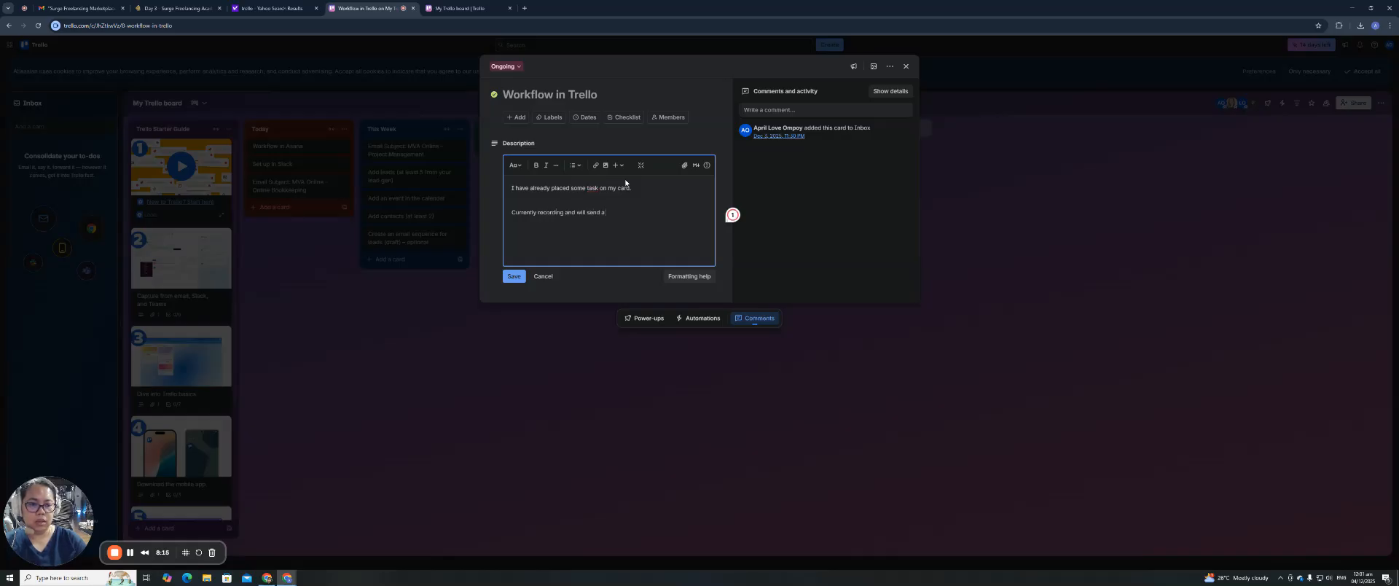
text(email link in a bit.)
click(514, 276)
click(906, 67)
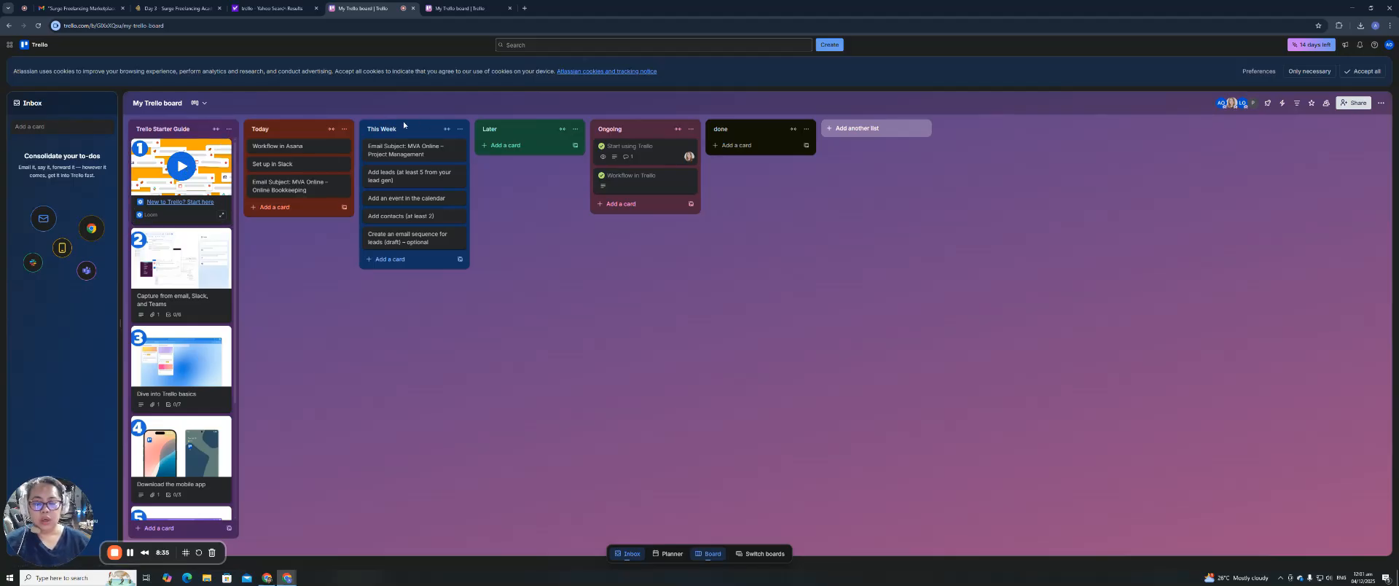
click(32, 46)
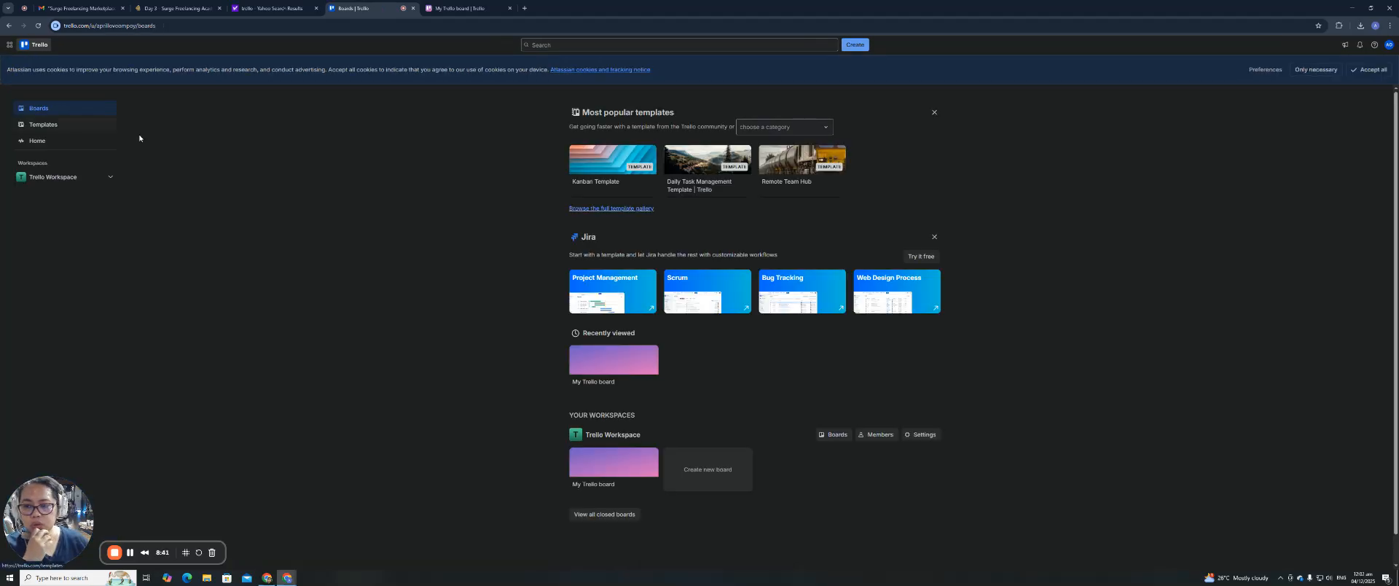
click(609, 286)
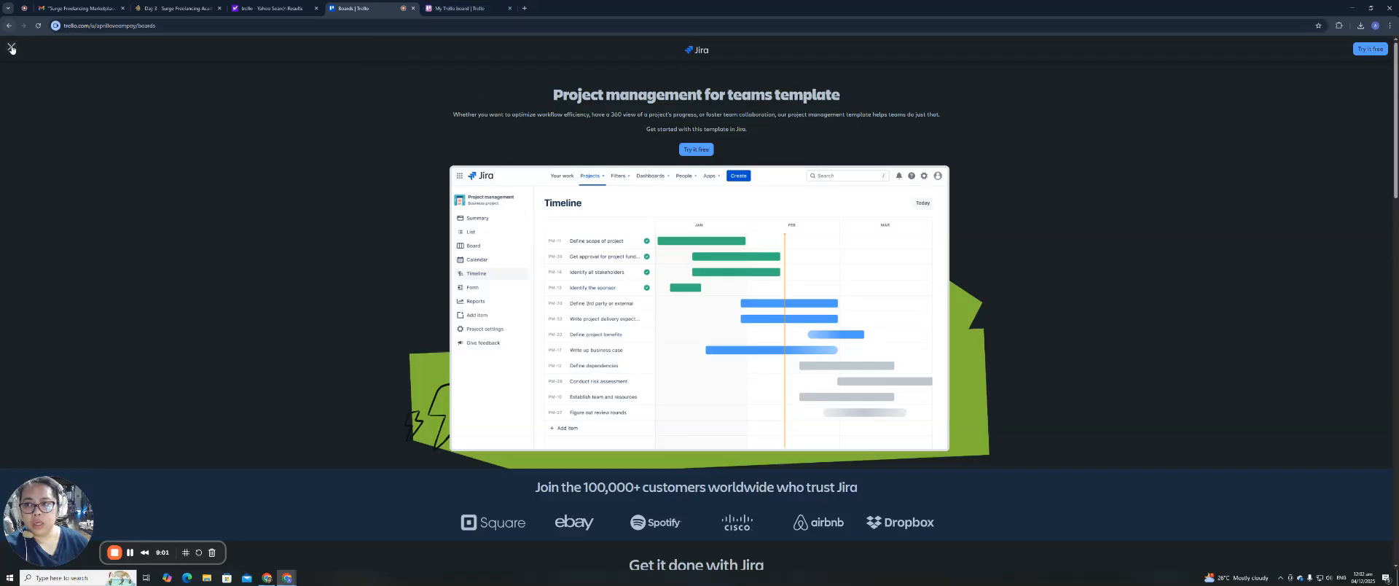
click(11, 47)
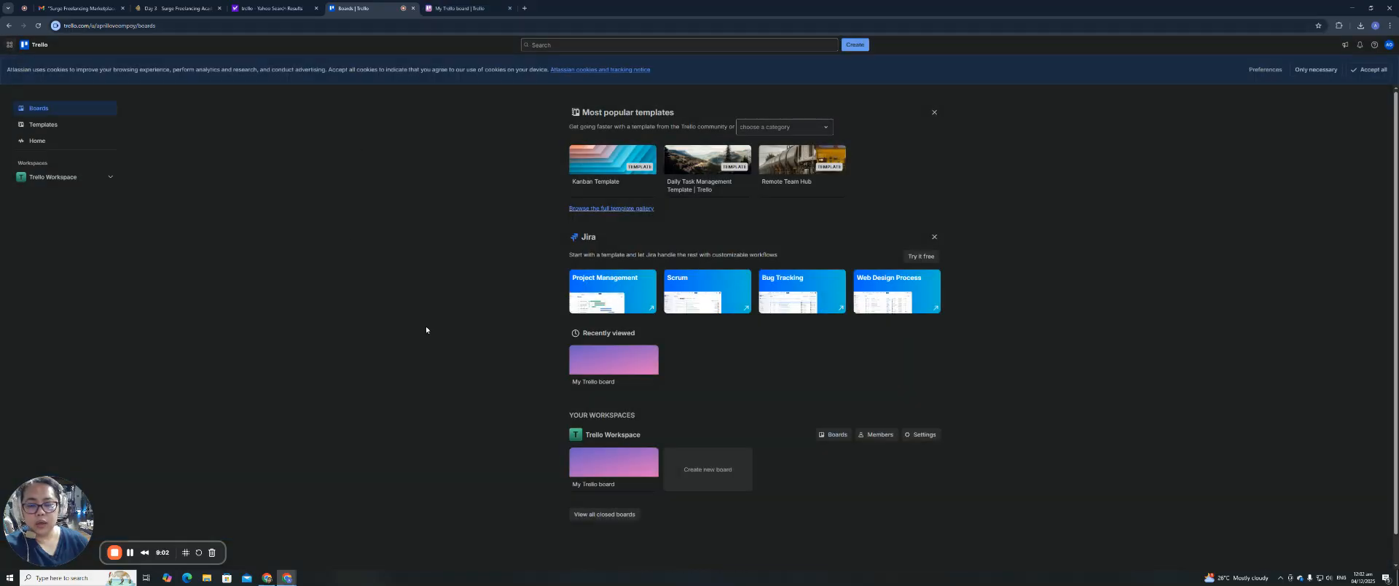
click(612, 470)
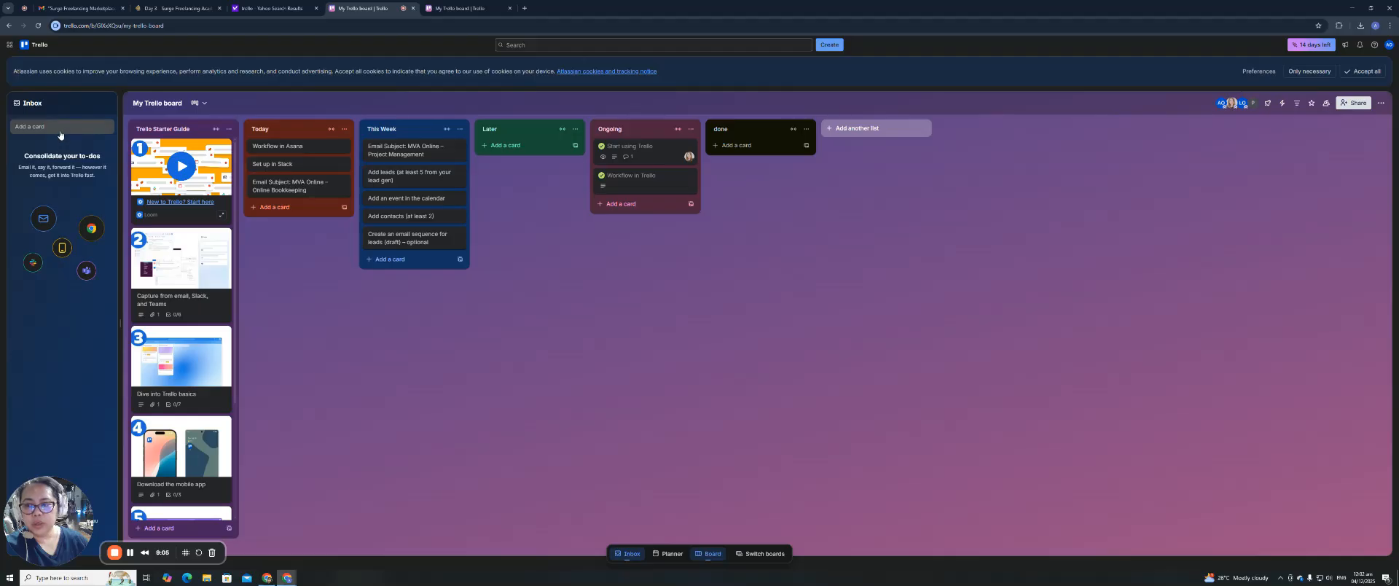
Add cards Day 1, Day 2, Day 3, Day 4 and Day 5 to the Inbox, then view Day 5.
click(60, 130)
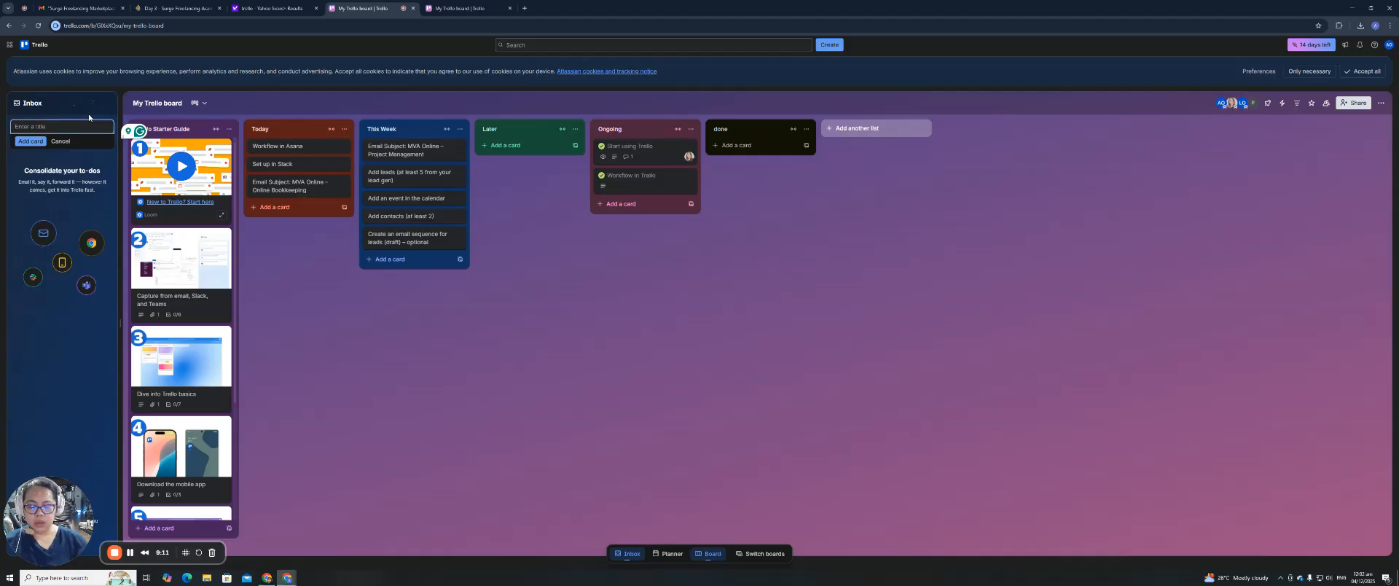
text(Day 1)
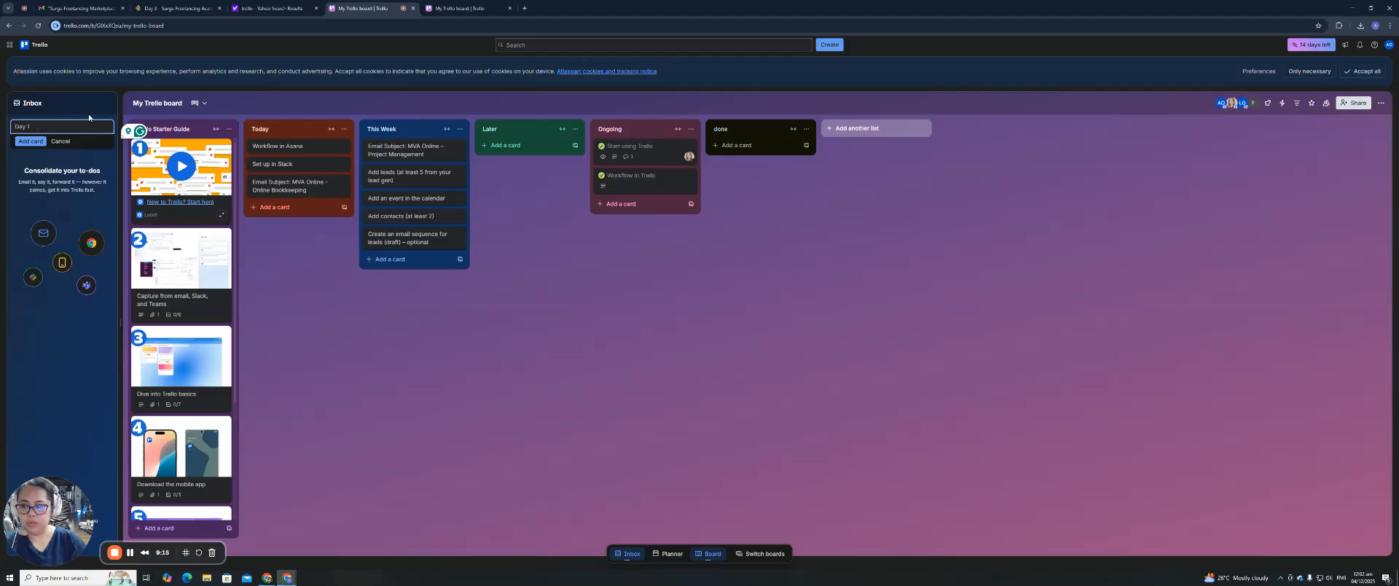
key(Return)
text(Day 2)
key(Return)
text(Da)
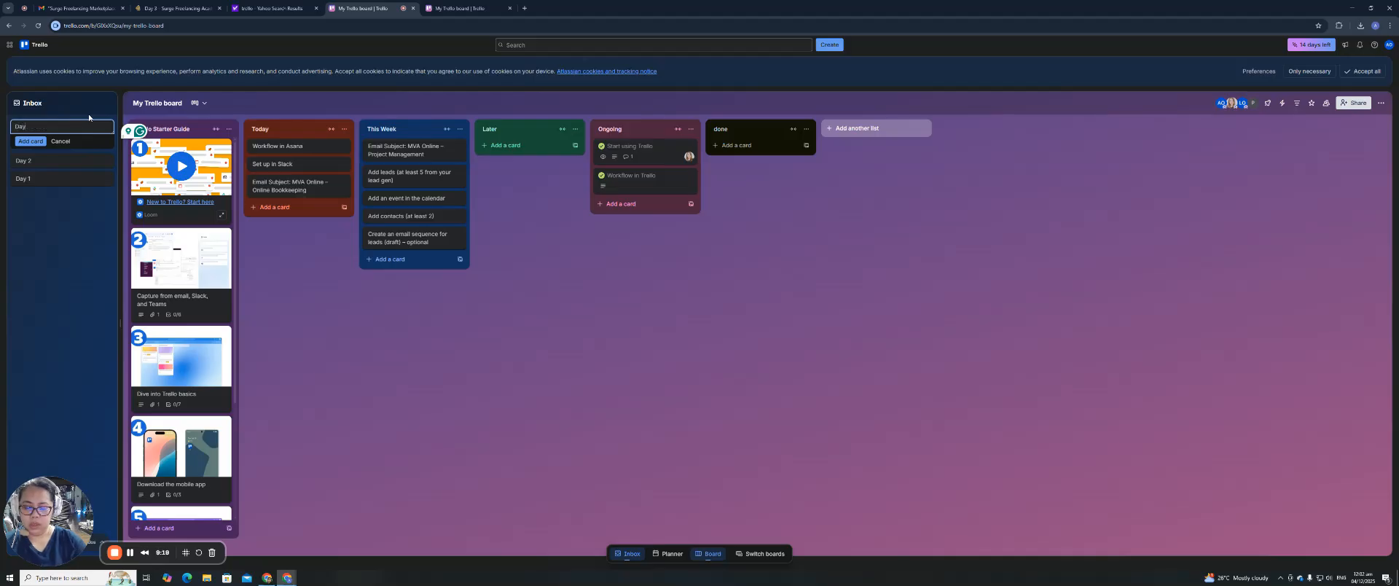
text(y 3)
key(Return)
text(Day 4)
key(Return)
text(Day)
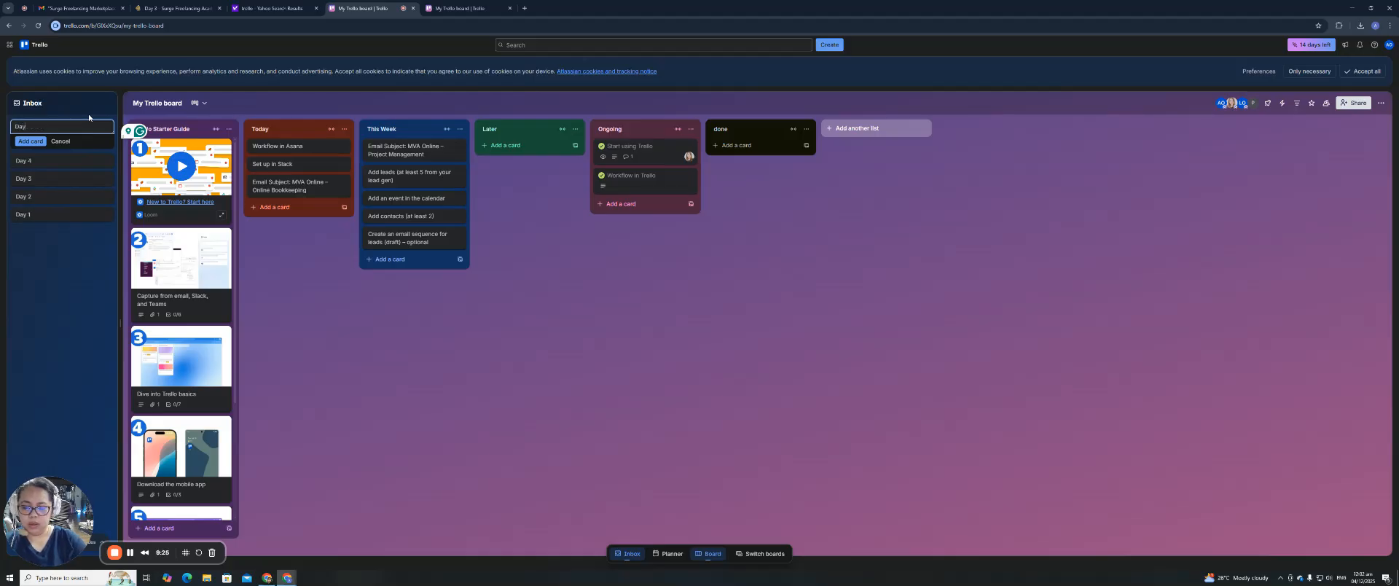
text( 5)
key(Return)
click(45, 164)
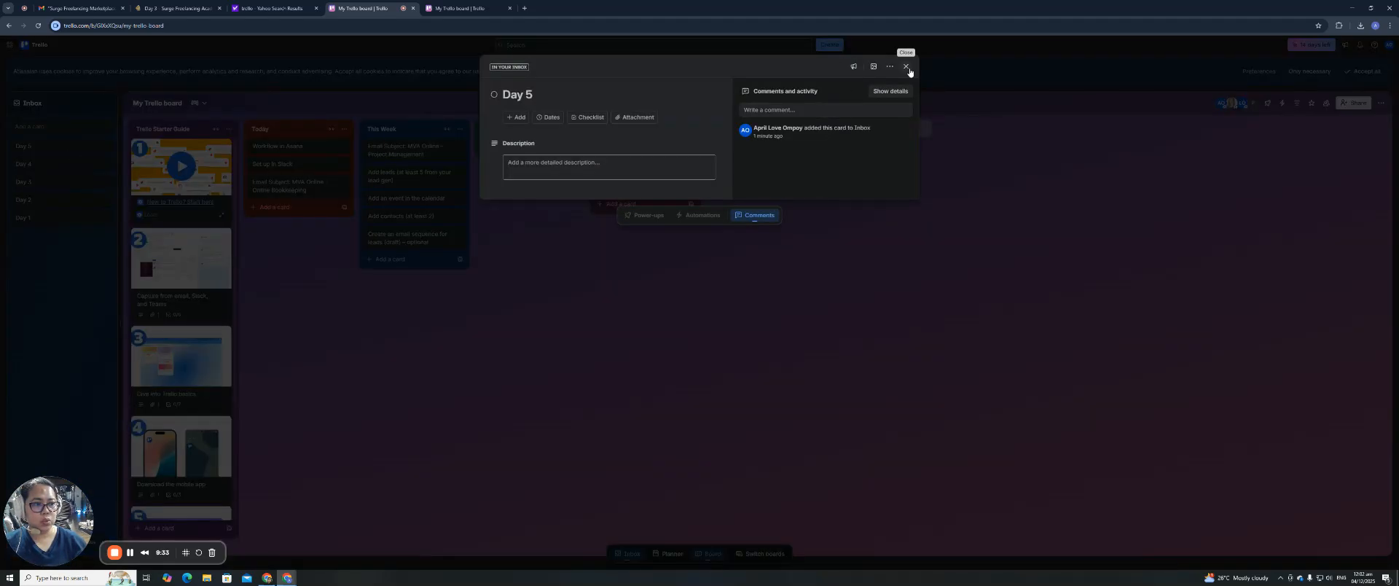
click(906, 67)
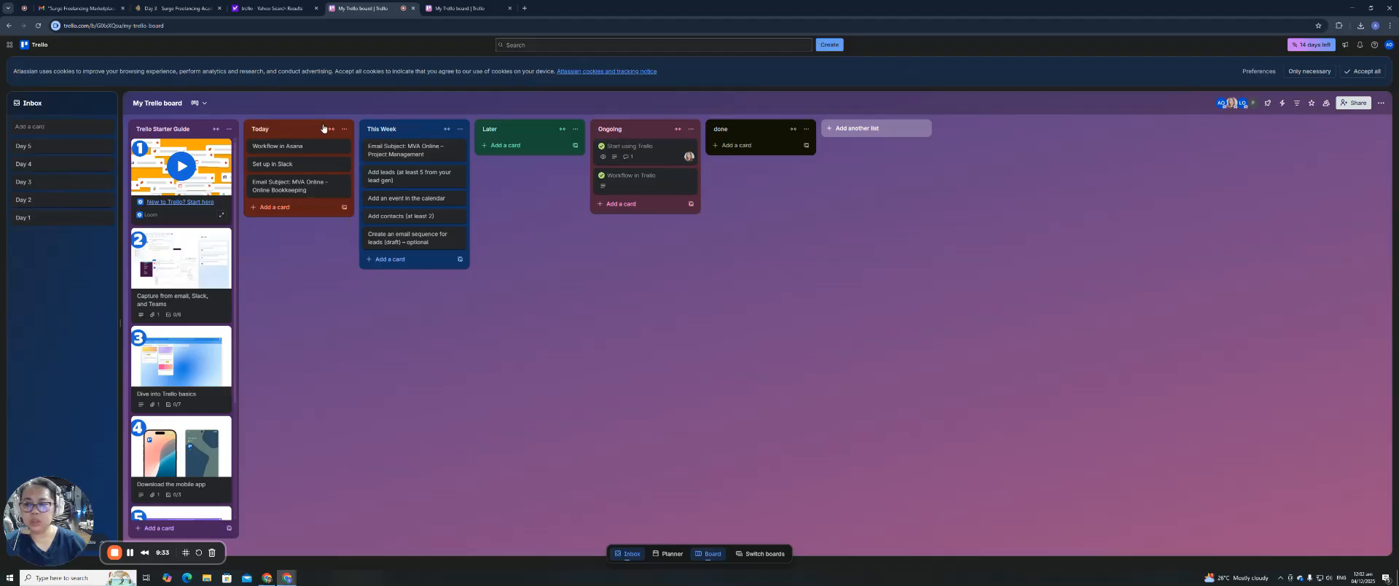
Dismiss the Day 1 quick-edit menu and open the Day 1 card's details instead.
click(109, 219)
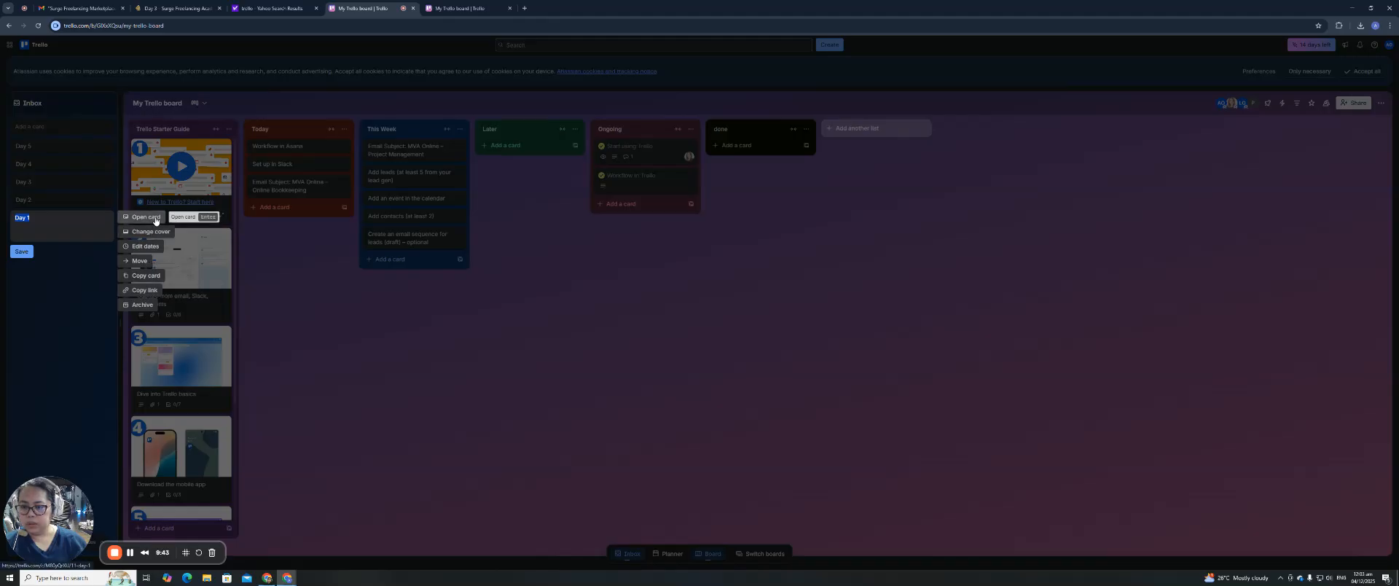
click(87, 291)
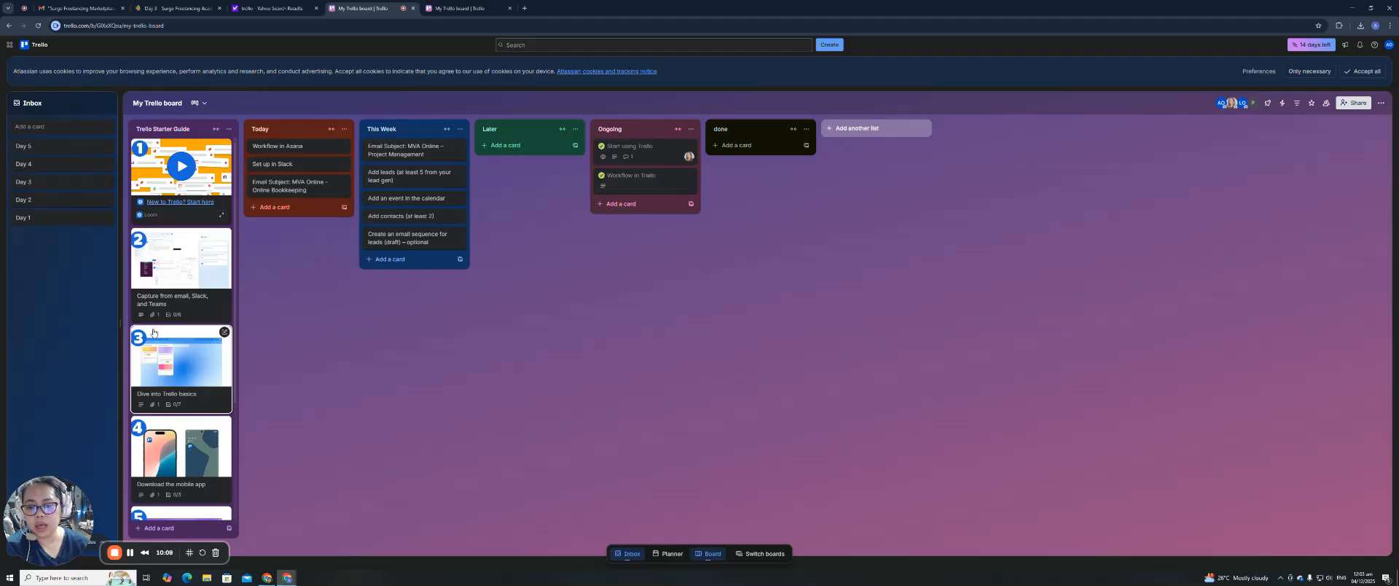
scroll(172, 334, down, 3)
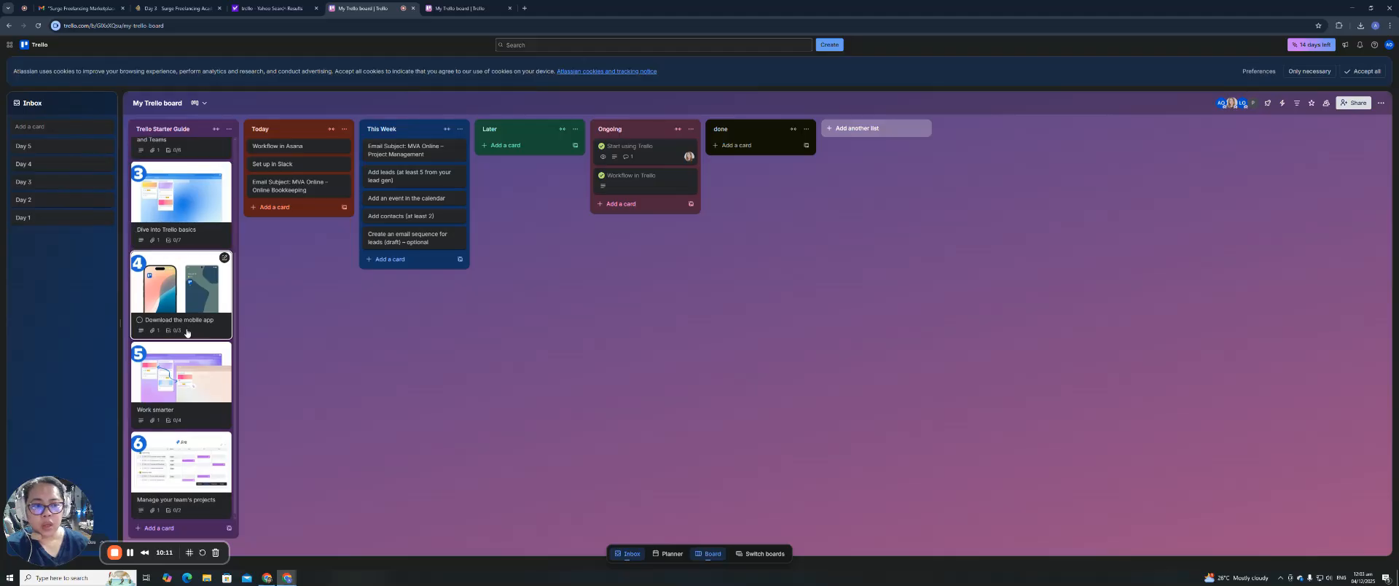
scroll(188, 354, up, 3)
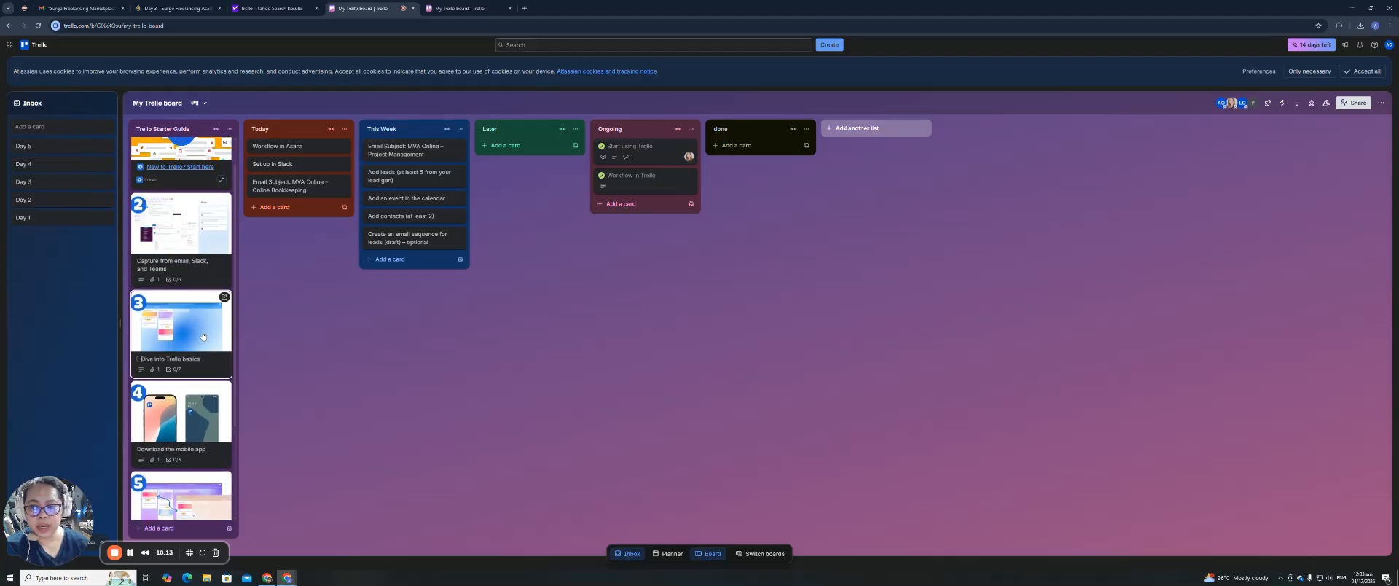
click(53, 218)
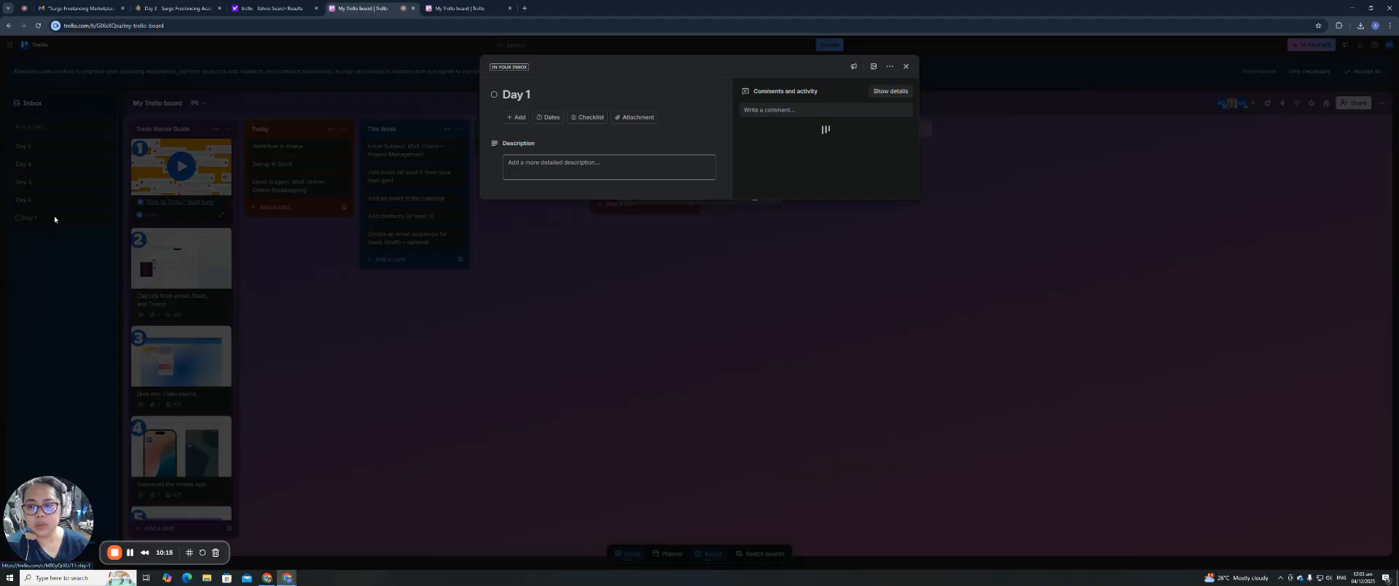
Copy the Day 3 lesson page's web address to attach to the Day 1 card.
click(519, 118)
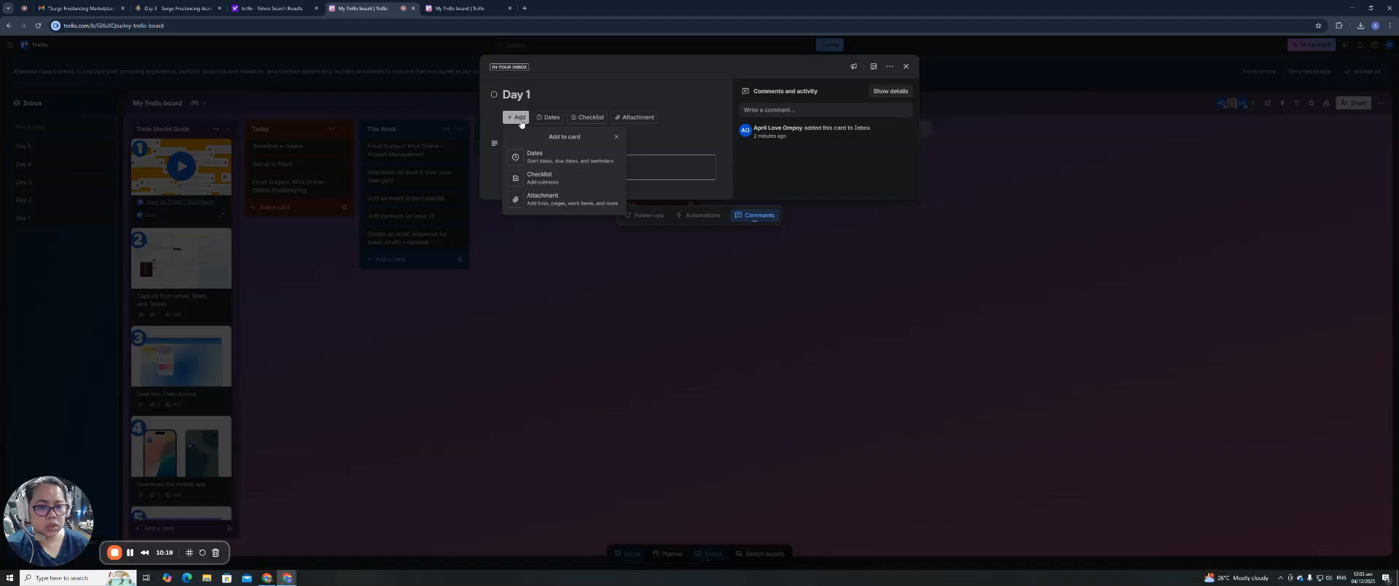
click(544, 198)
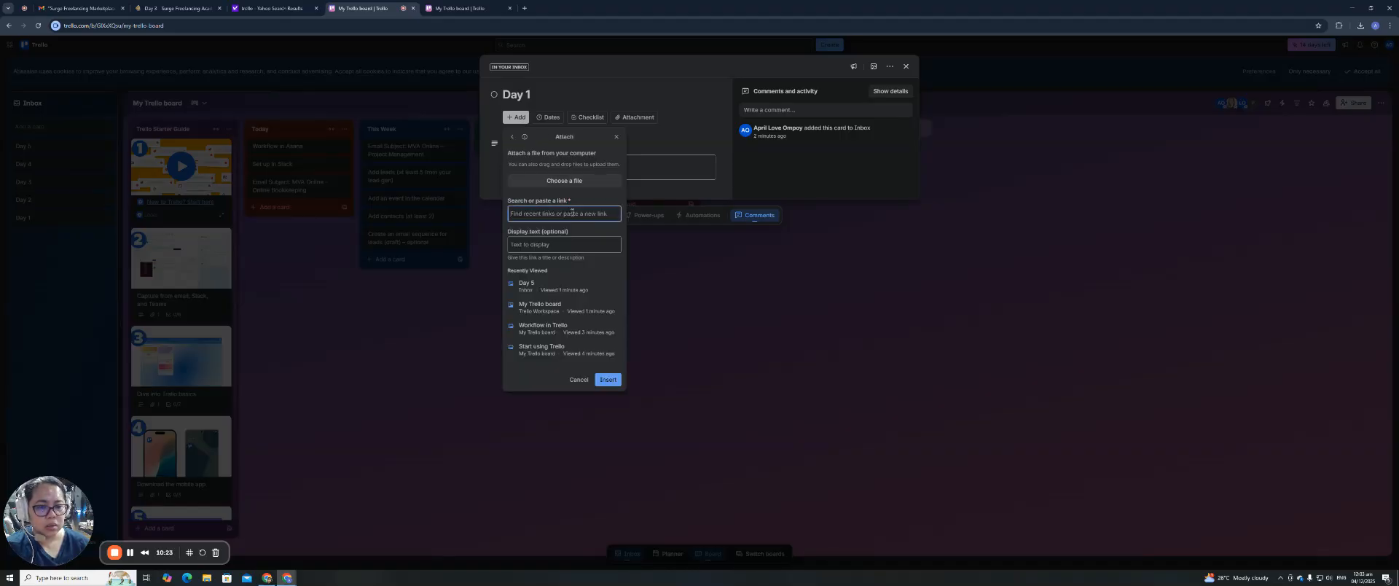
click(175, 8)
right_click(155, 25)
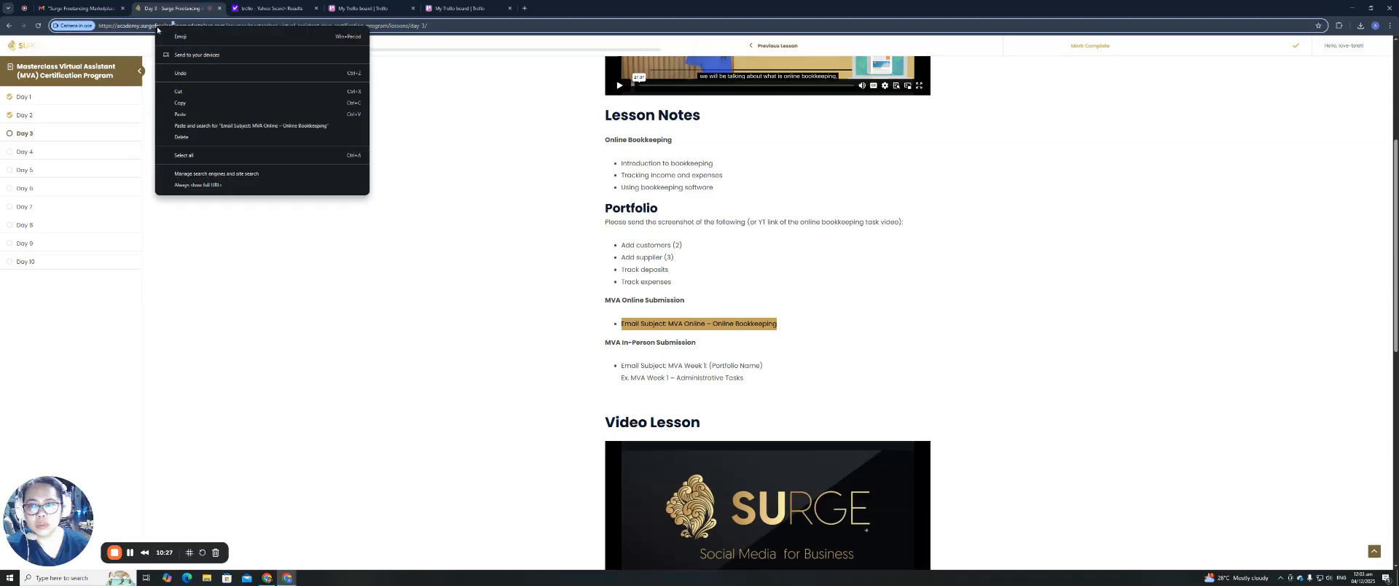
click(147, 26)
right_click(147, 25)
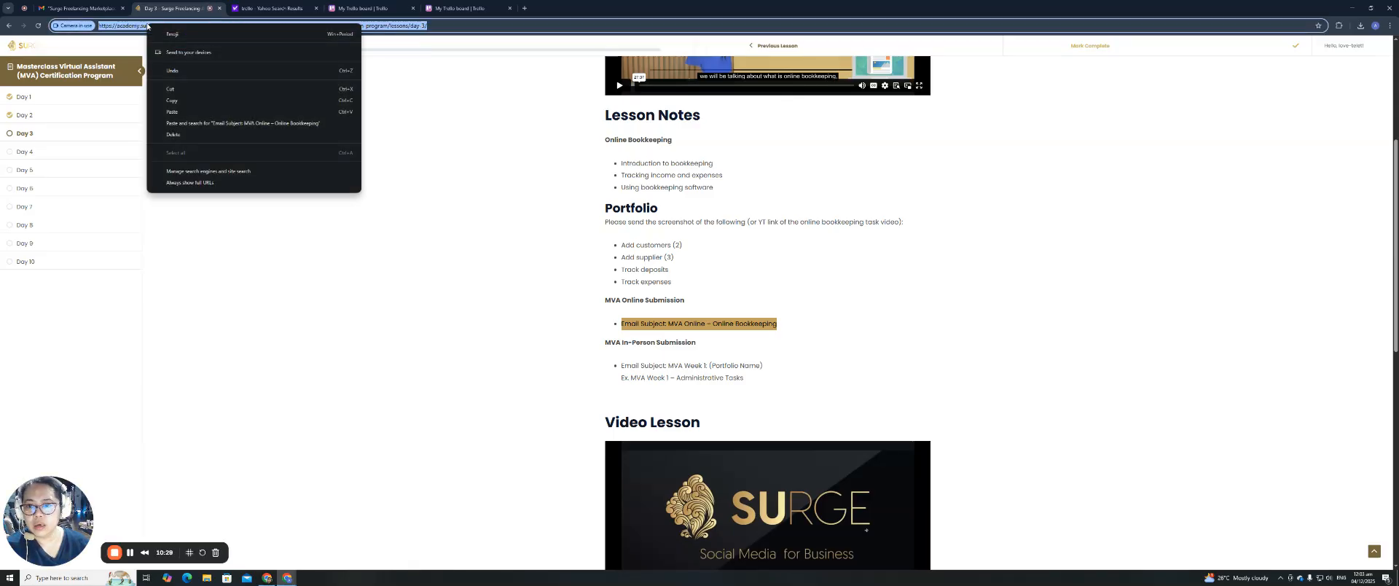
click(193, 100)
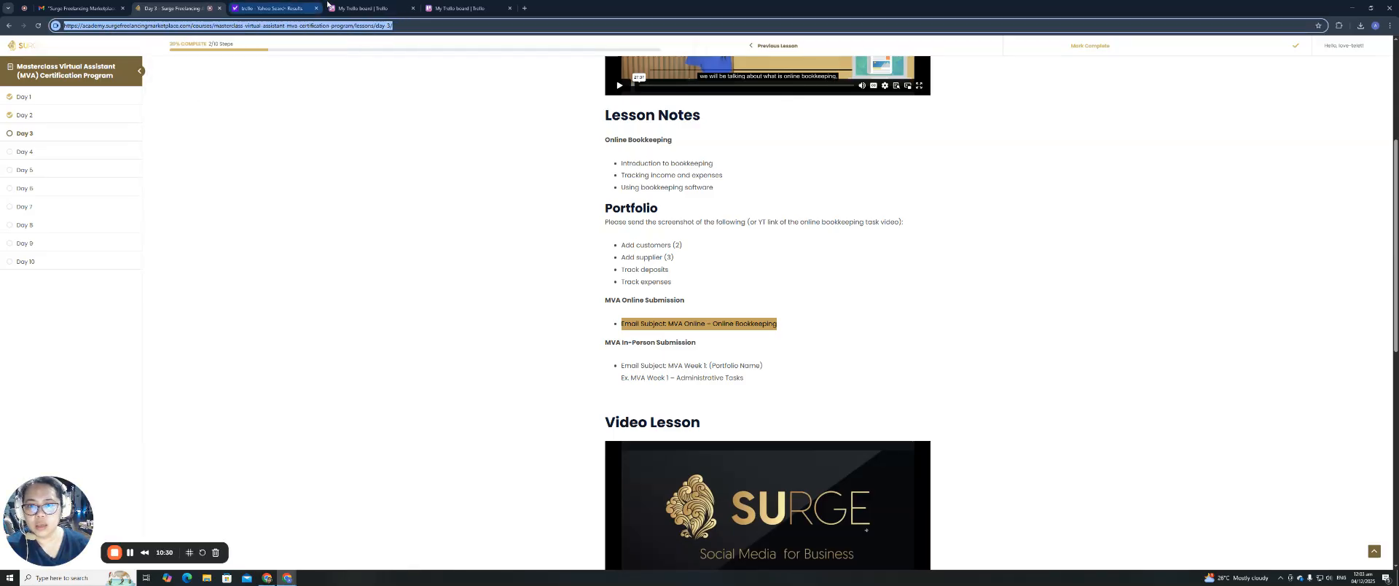
click(361, 9)
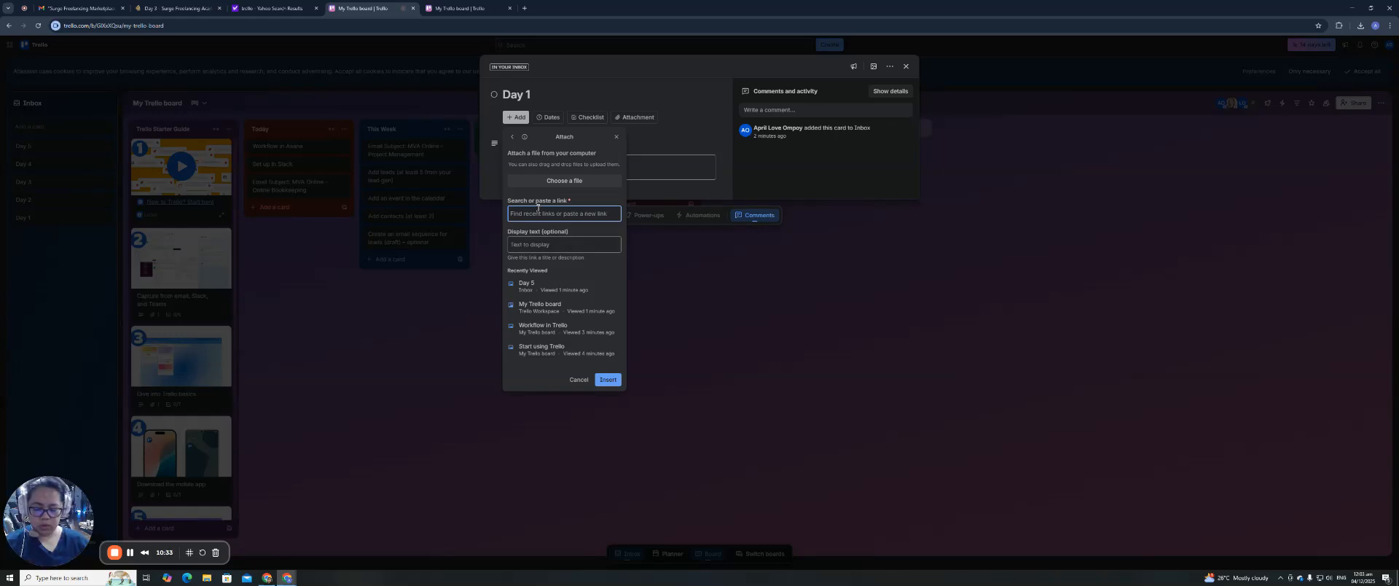
Attach the lesson link to Day 1 with display text 'Day 3 Task on MVA Surge'.
key(ctrl+v)
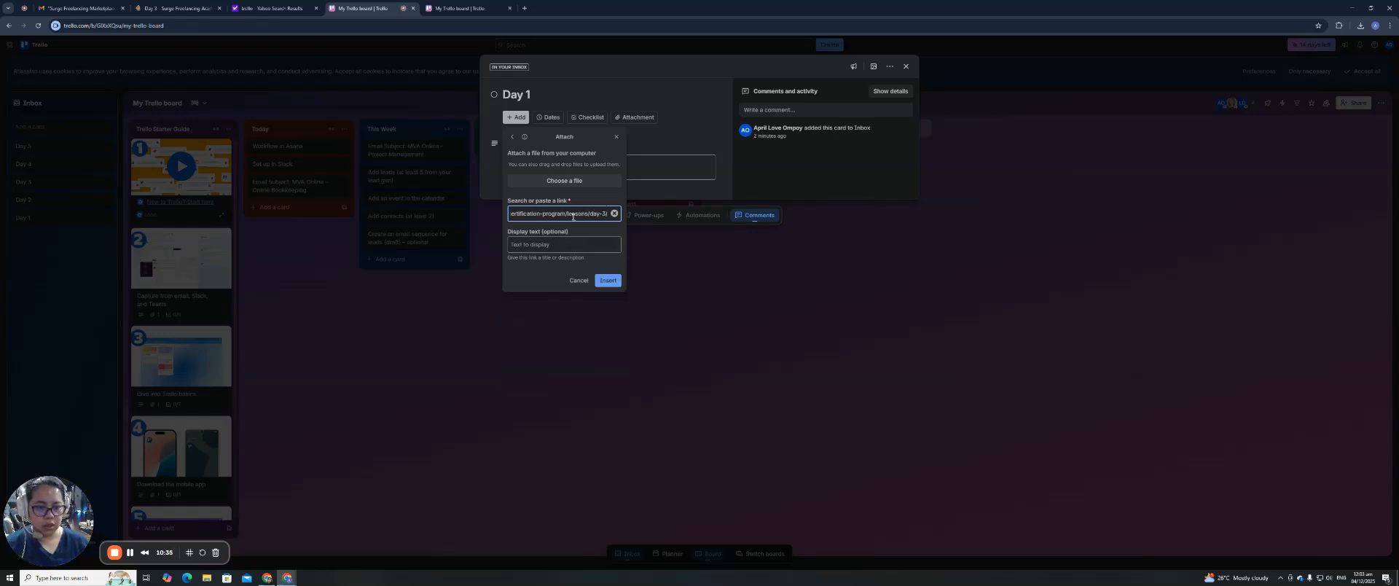
click(541, 244)
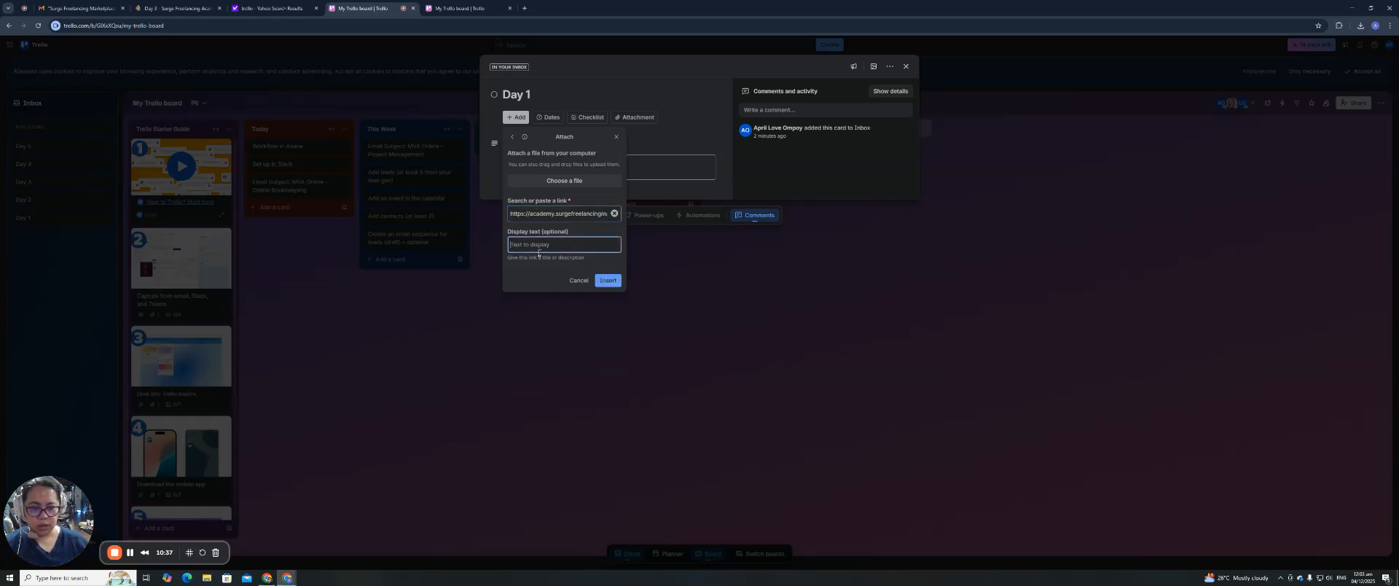
text(Day 3 Task on MVA Surge)
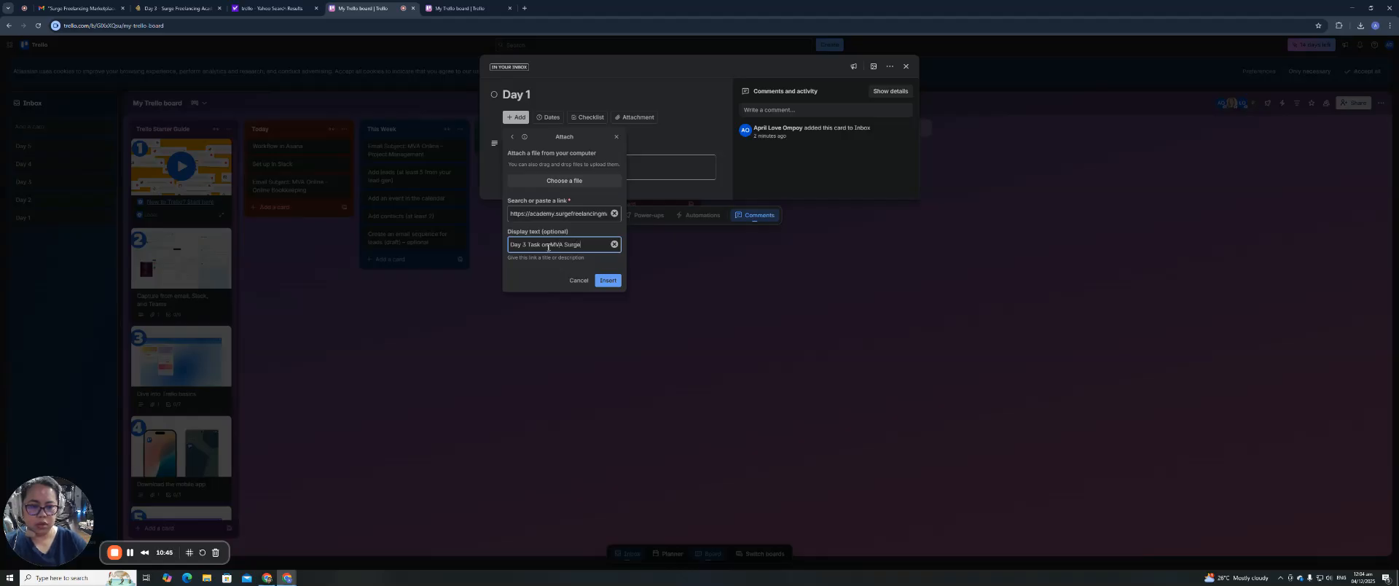
click(609, 283)
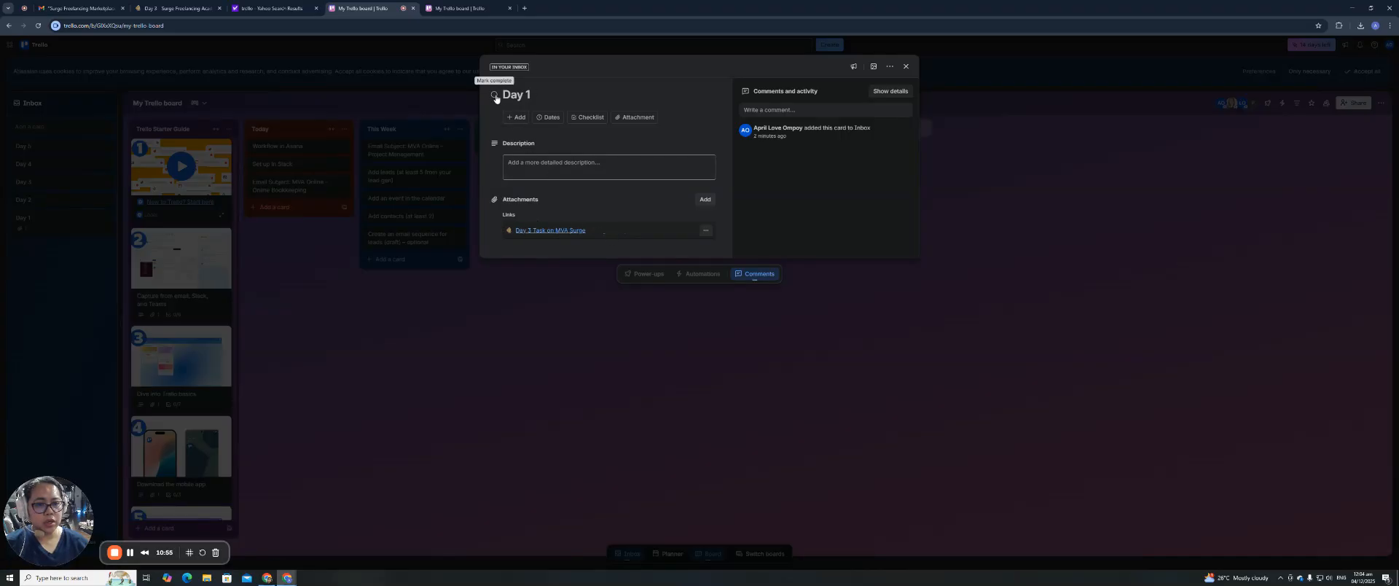
click(530, 161)
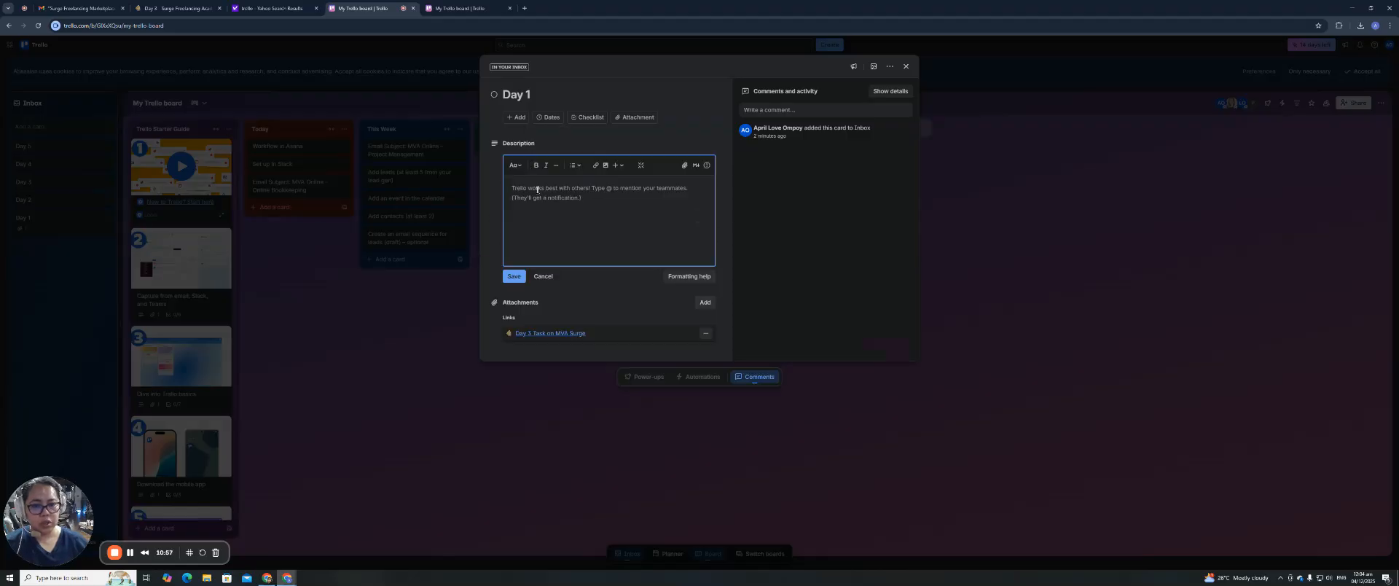
Save 'See attached link for your task.' as Day 1's description and close the card.
text(See attached link)
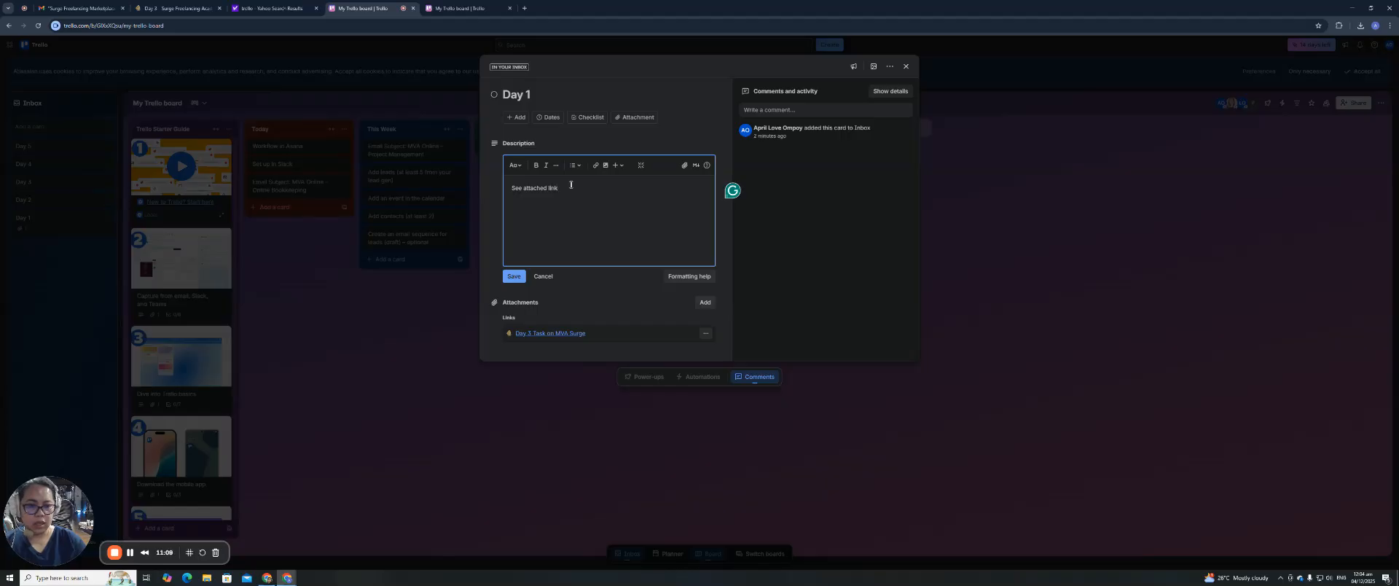
text(task.)
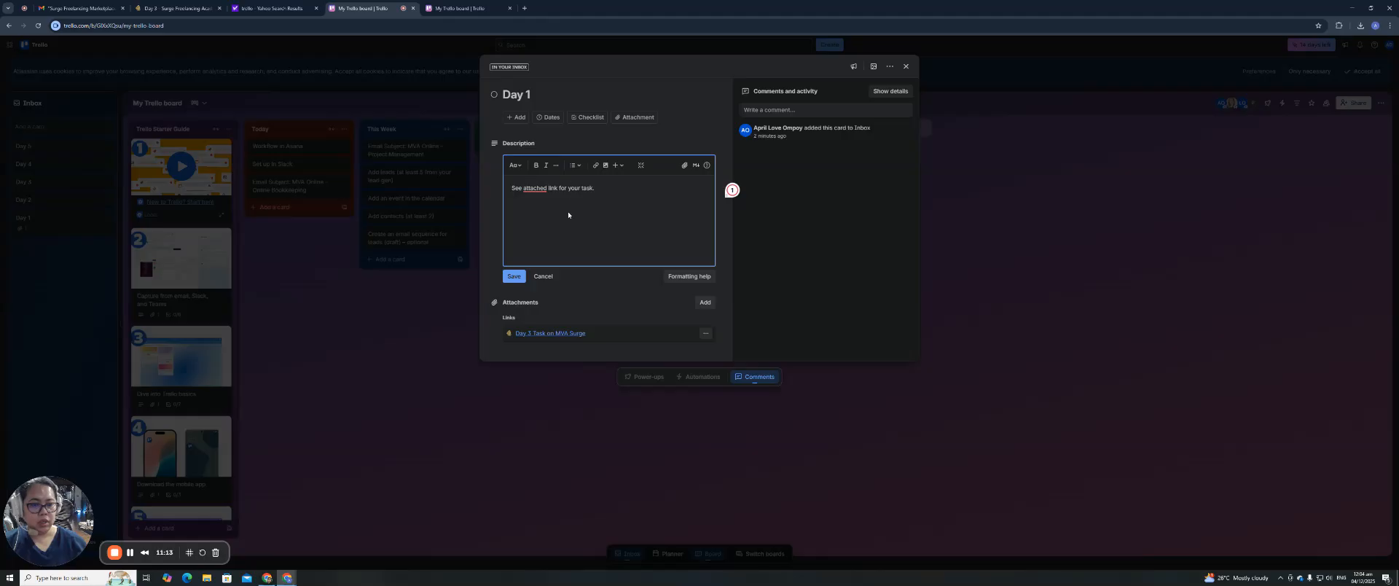
click(514, 276)
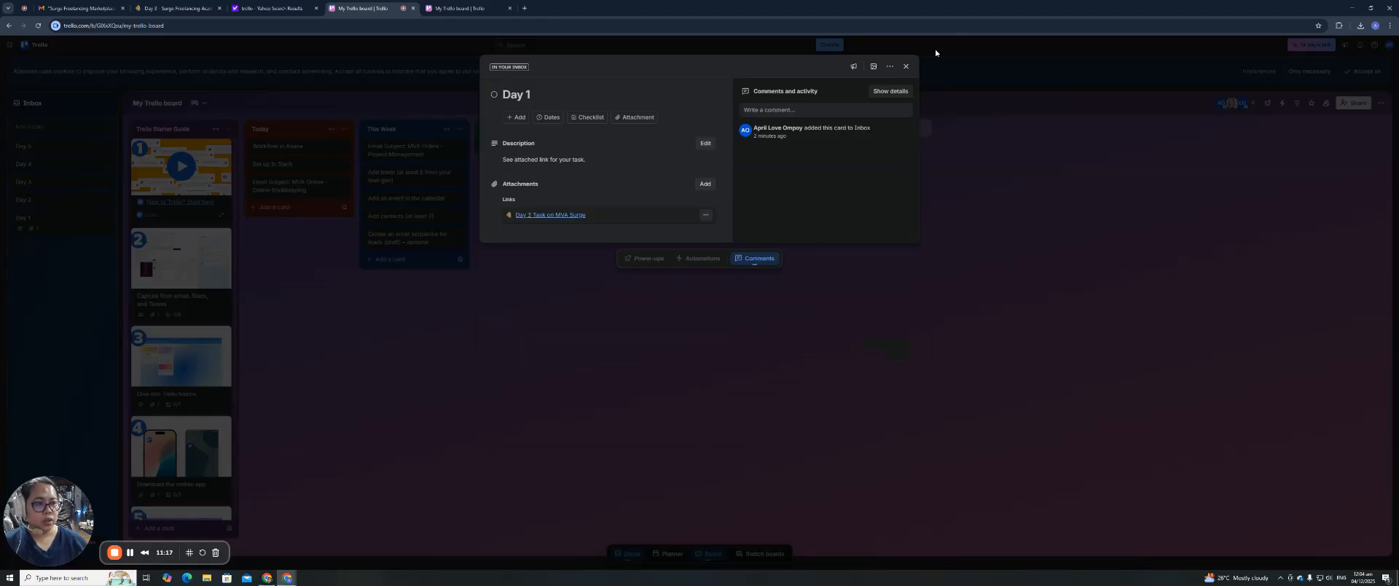
click(906, 66)
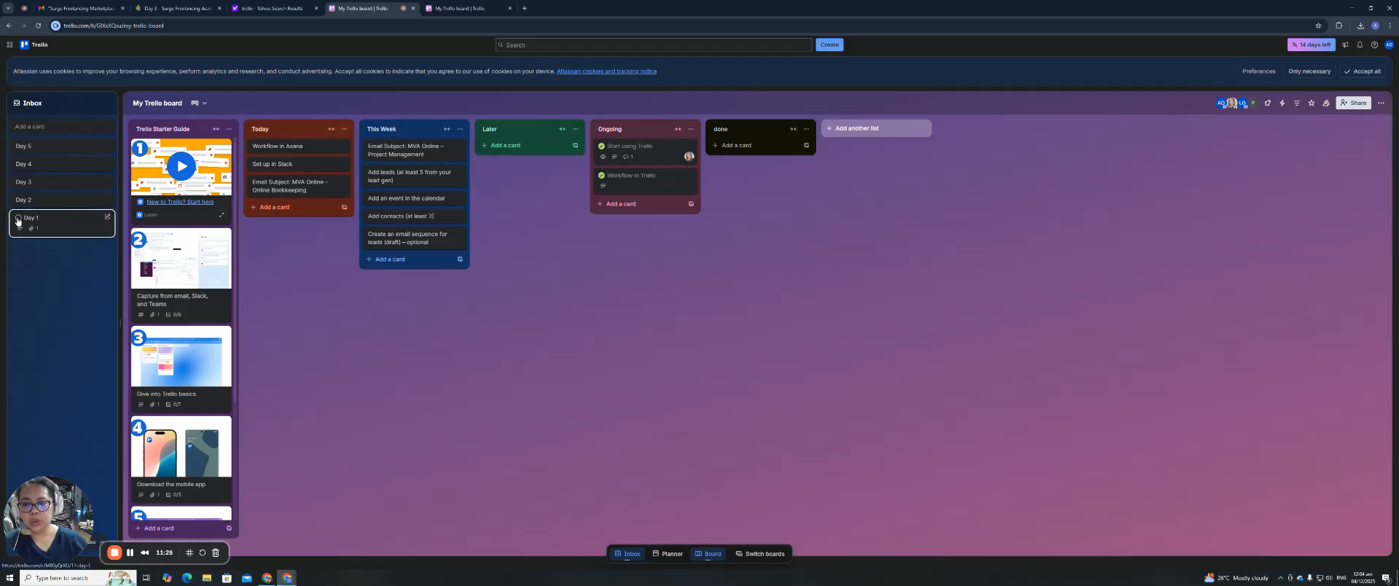
Move the Day 1 card from the Inbox into Later, then switch to Google Calendar.
drag(61, 225, 518, 161)
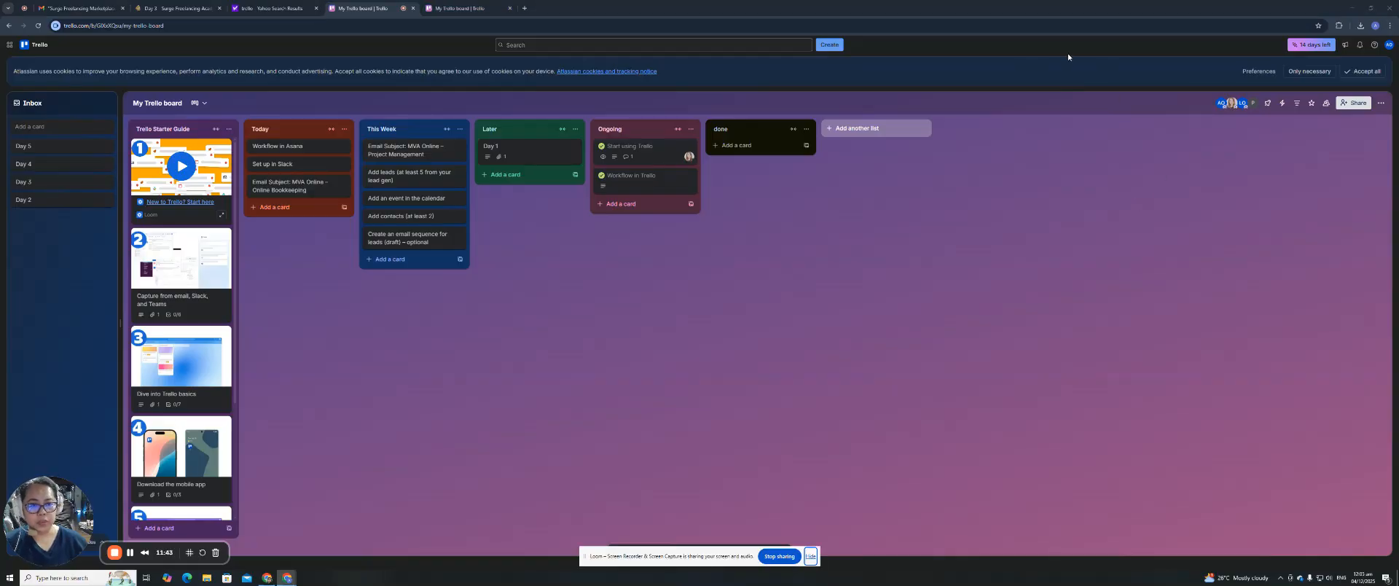
key(alt+Tab)
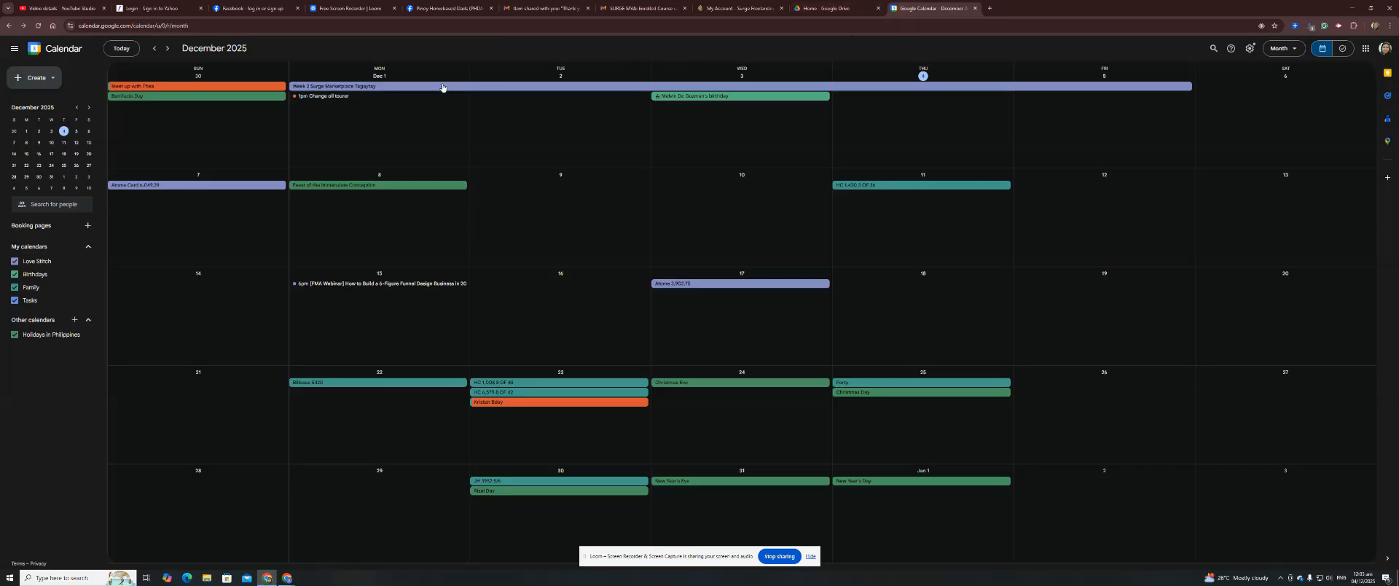
Open the Week 2 Surge Marketplace Tagaytay event and select its title, then return to month view.
click(442, 87)
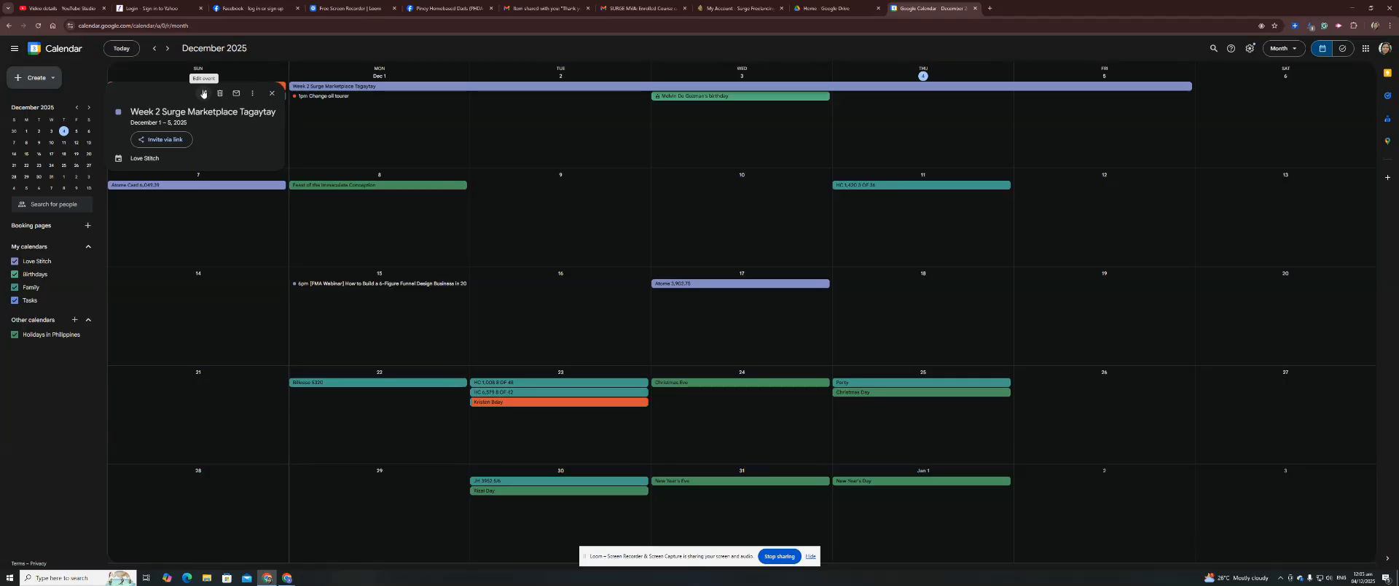
click(203, 94)
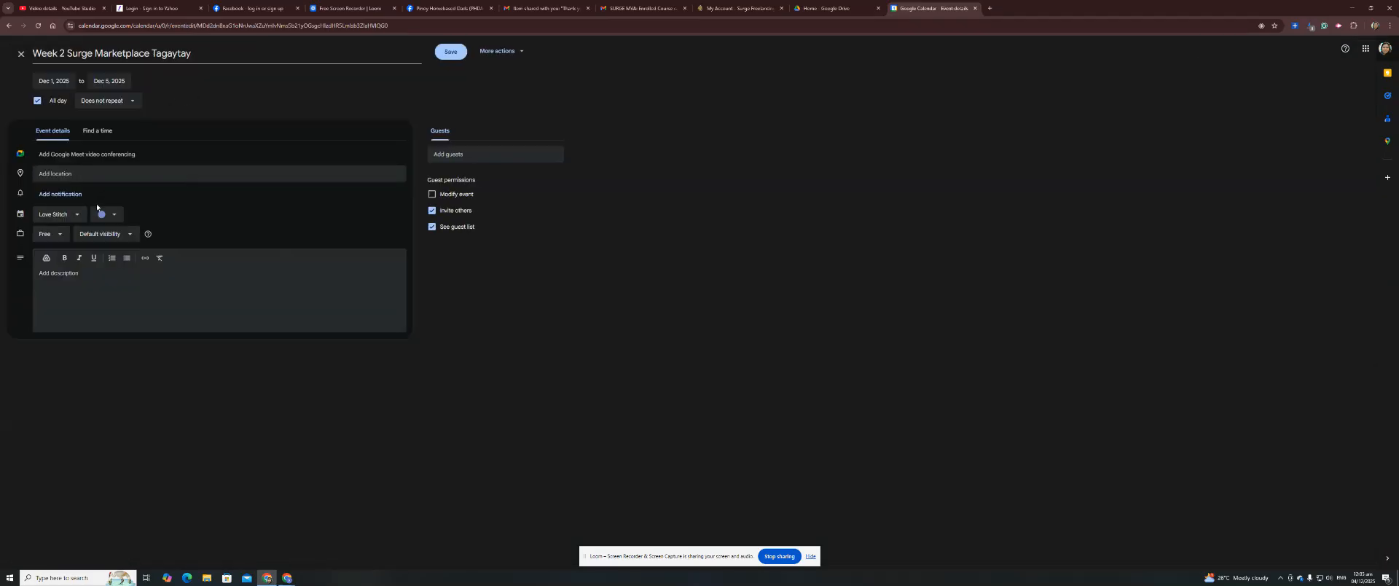
triple_click(184, 52)
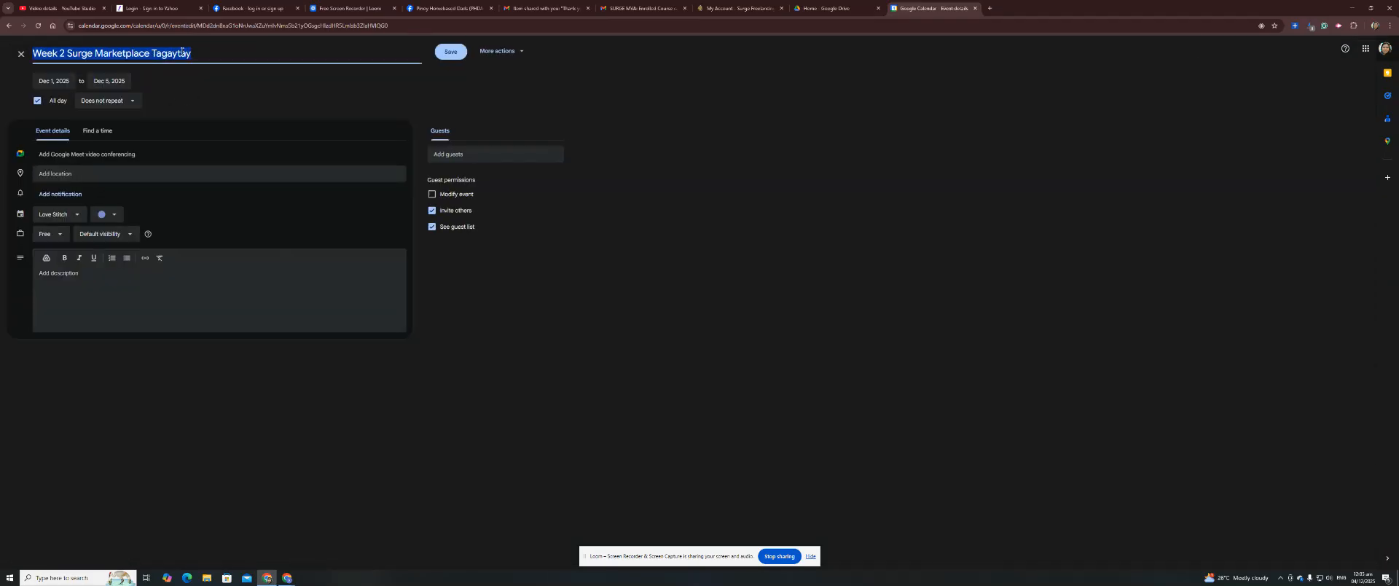
right_click(183, 52)
click(228, 41)
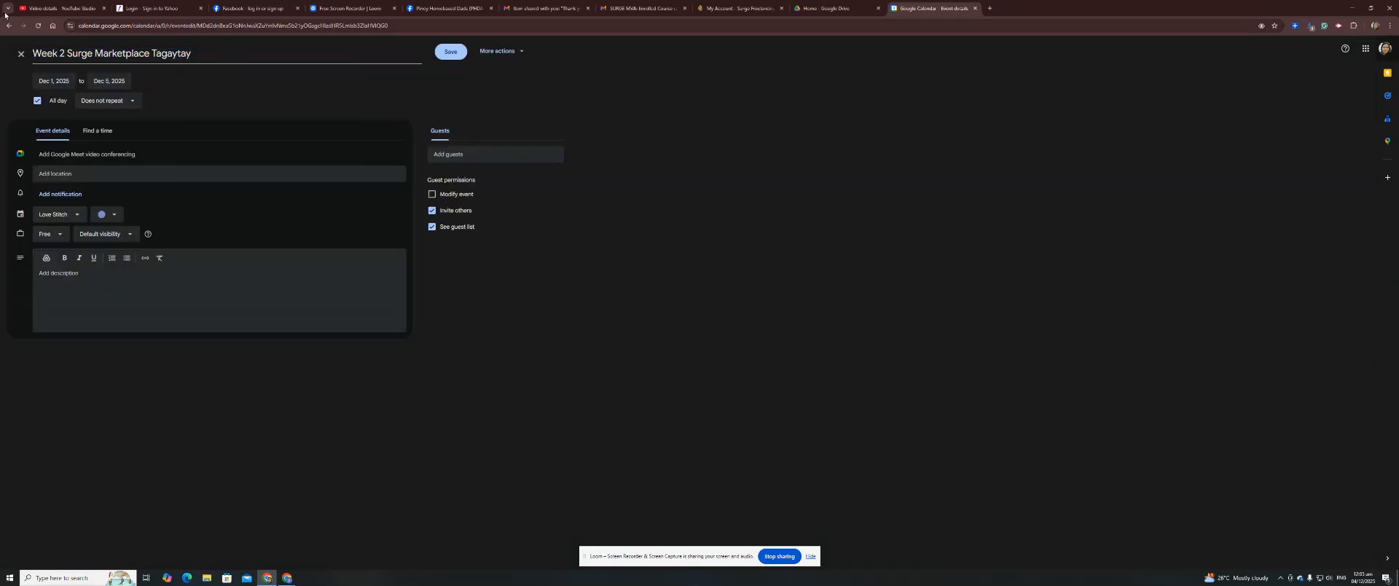
click(8, 25)
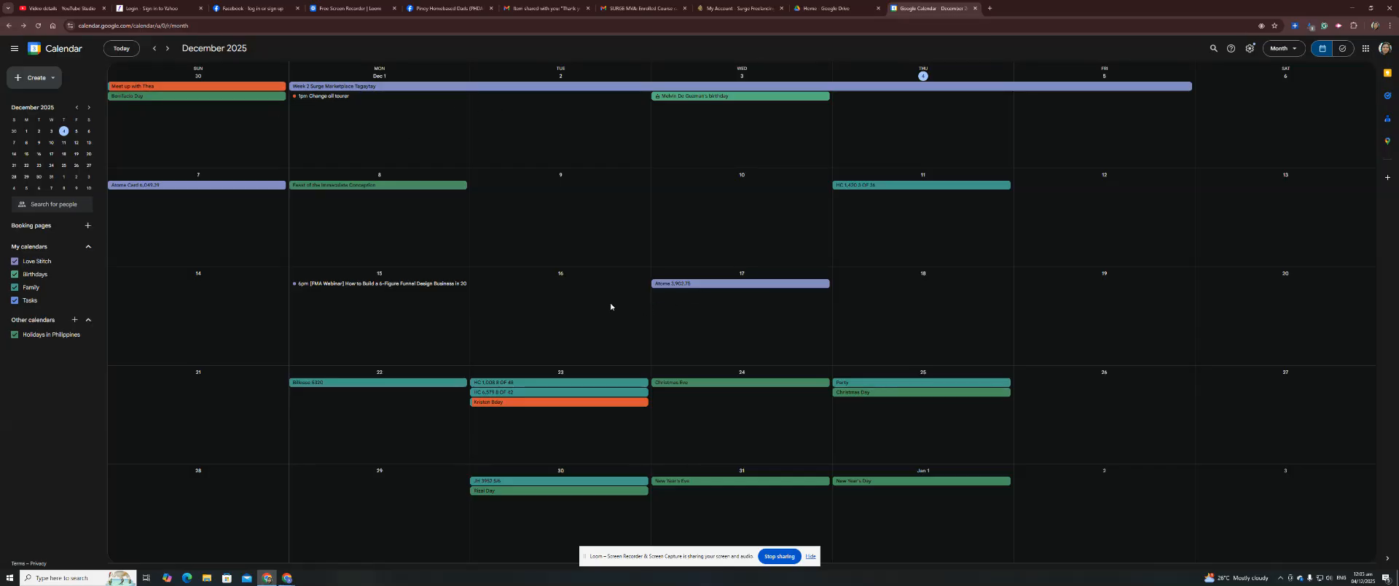
Copy the full details text of the Nov 14 Staffer Zoom meeting event.
scroll(618, 295, up, 1)
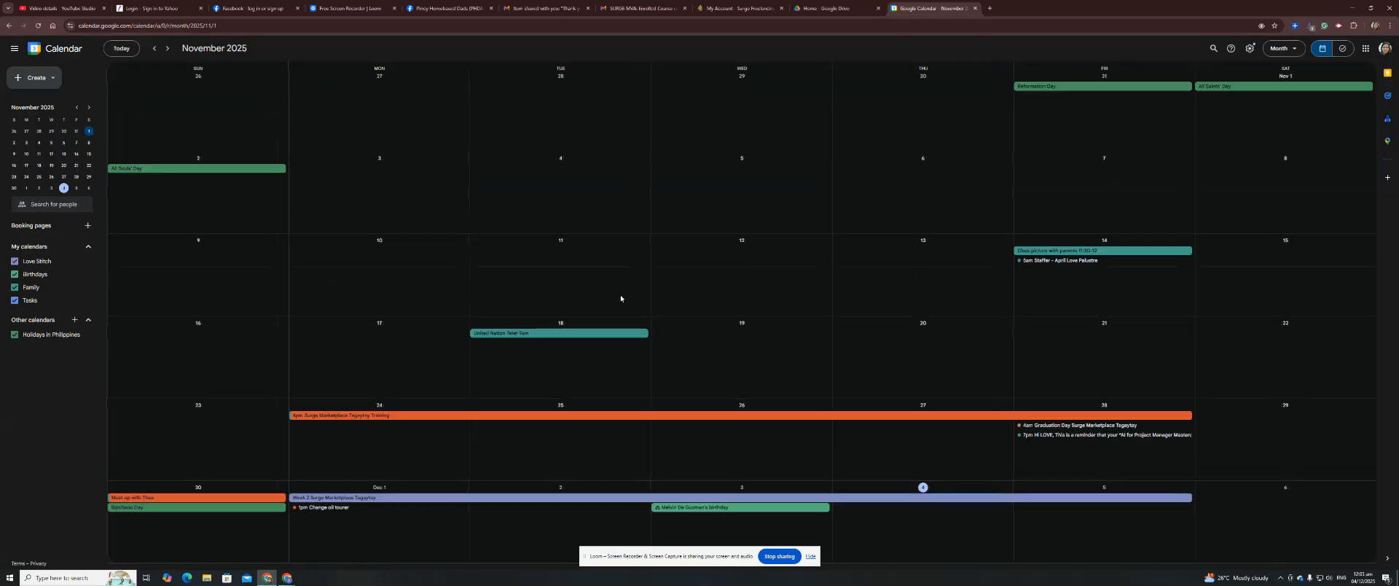
scroll(1055, 267, down, 1)
scroll(1054, 263, up, 1)
click(1054, 261)
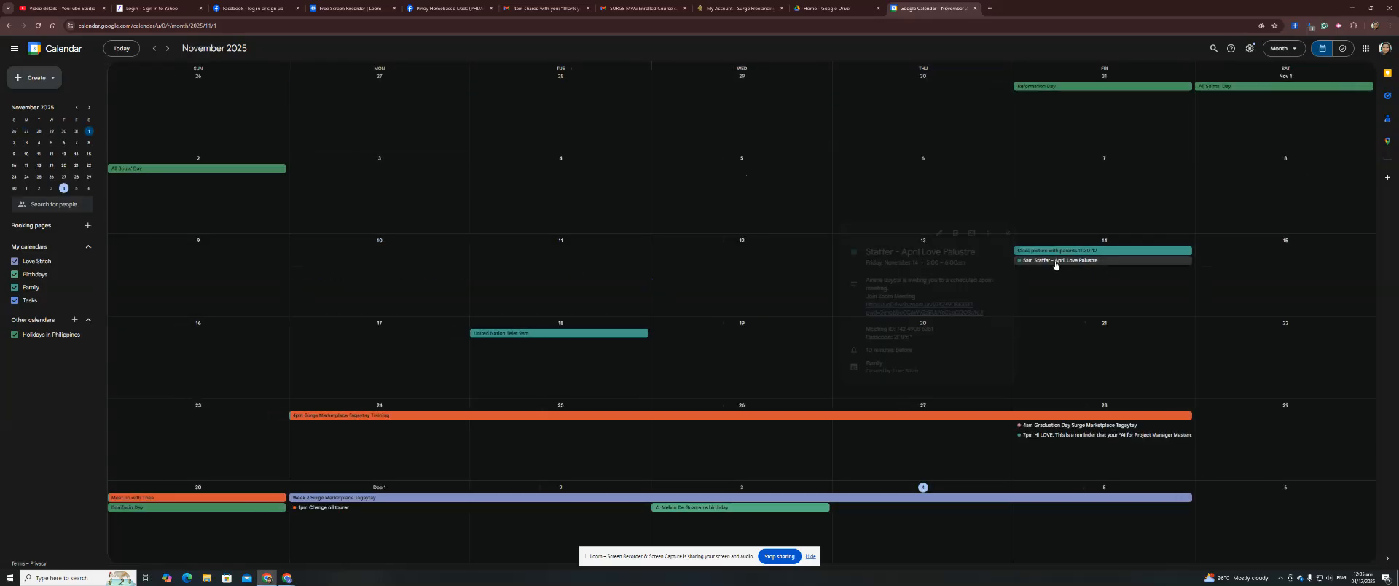
click(978, 236)
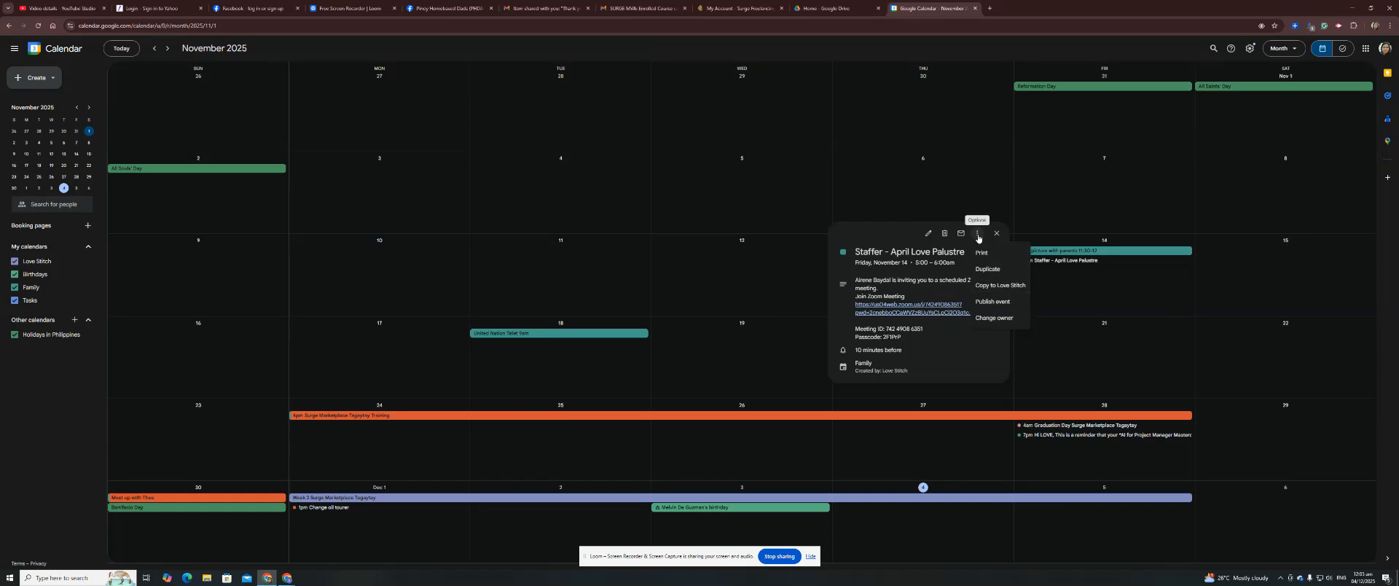
drag(855, 251, 907, 371)
right_click(878, 256)
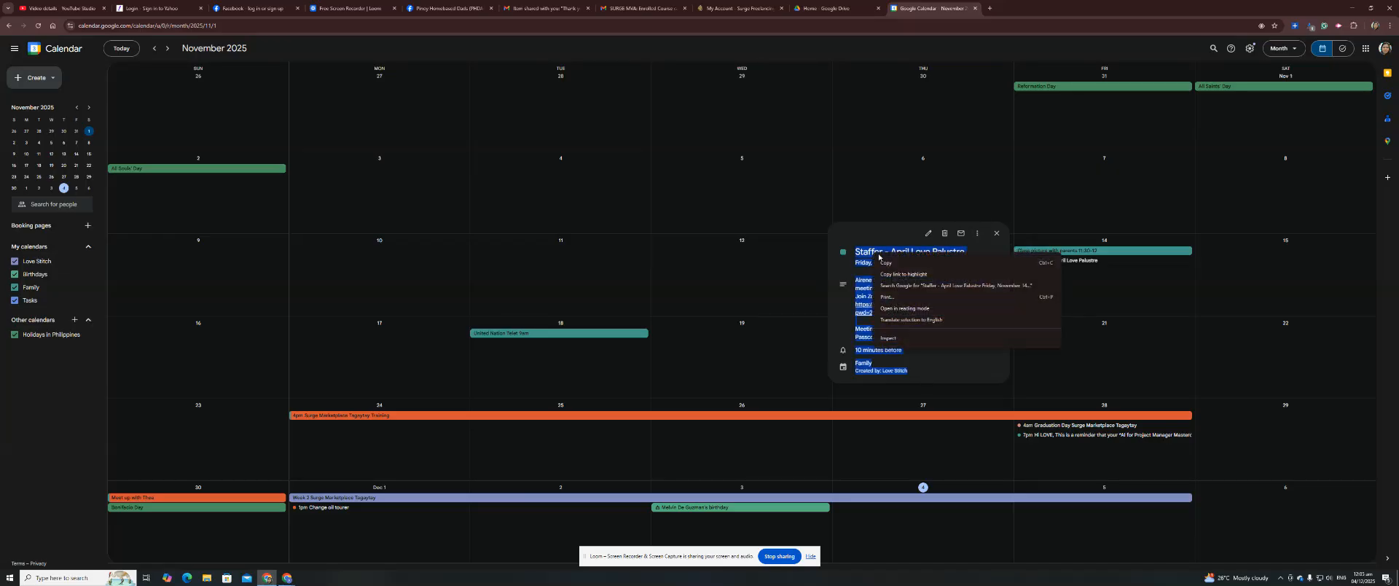
click(885, 262)
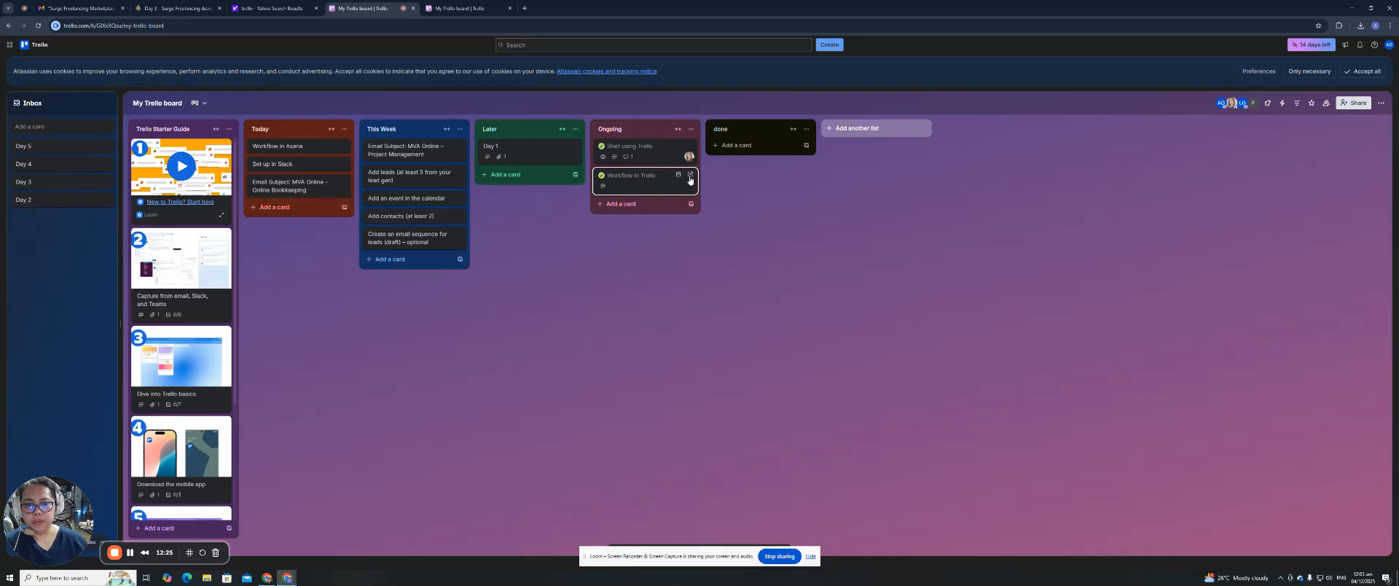
Paste the Nov 14 Staffer Zoom meeting details as one new Later card, then return to Google Calendar.
click(495, 174)
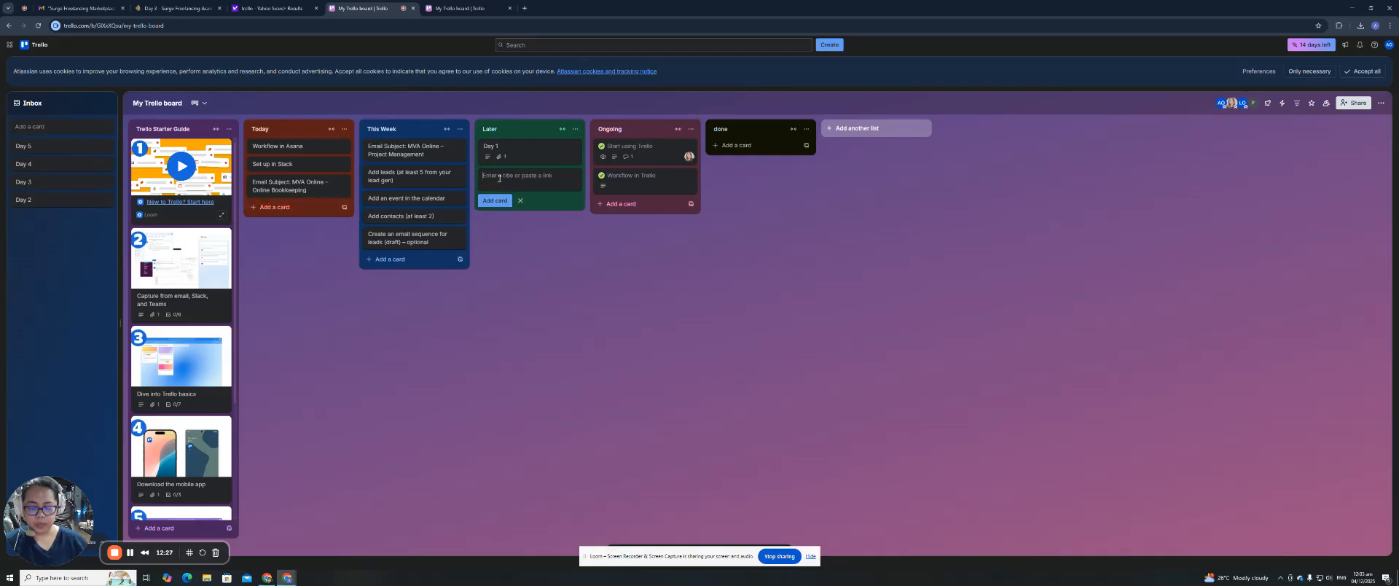
key(ctrl+v)
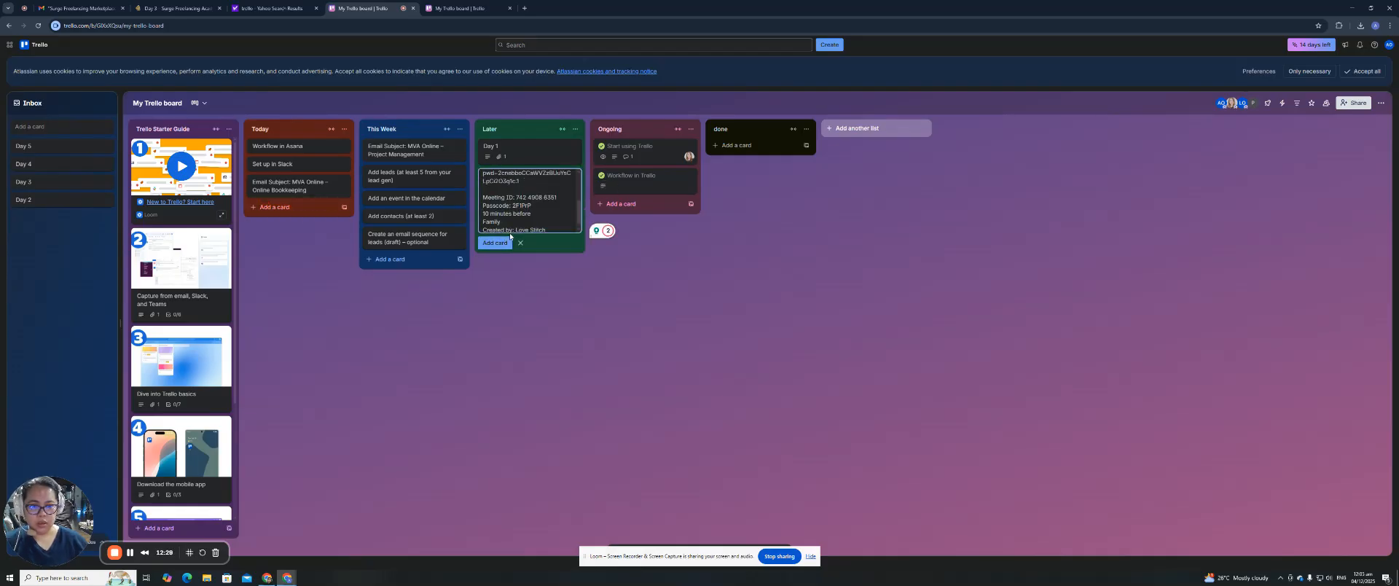
scroll(532, 212, up, 4)
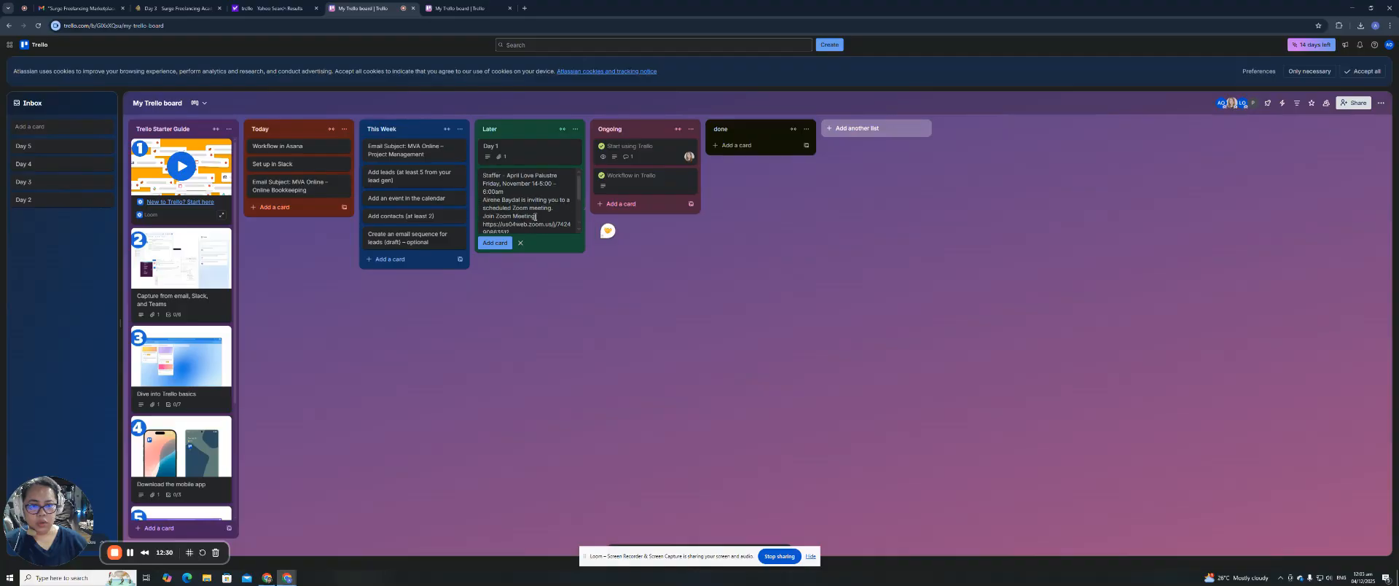
click(495, 242)
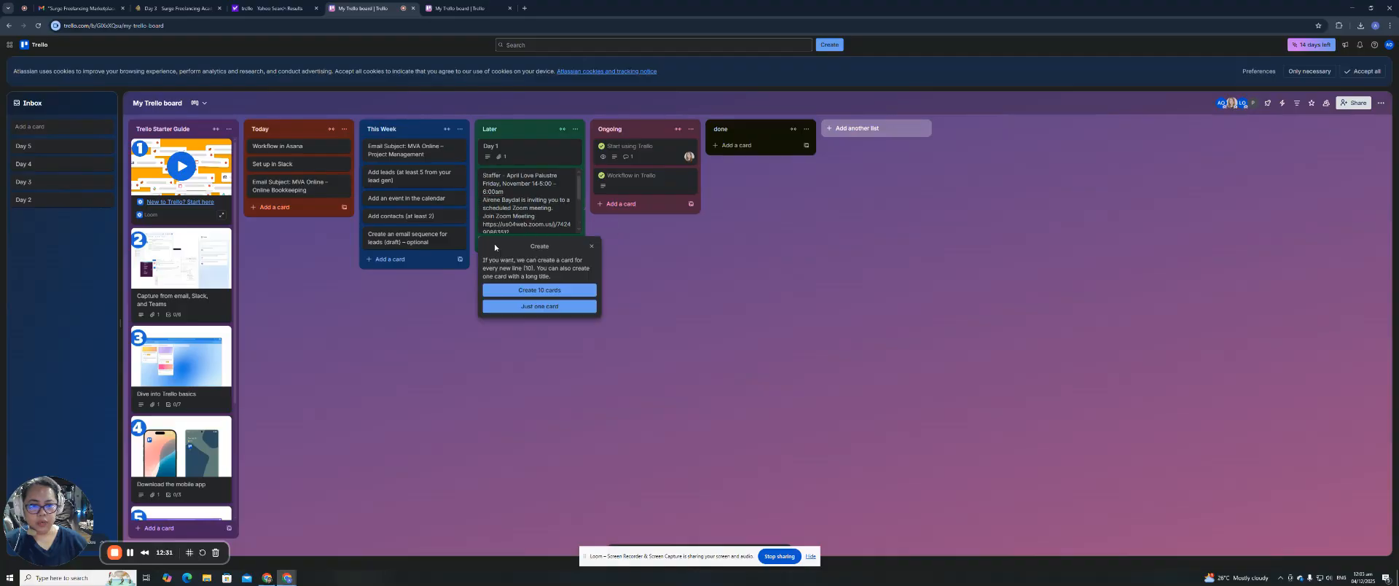
click(551, 307)
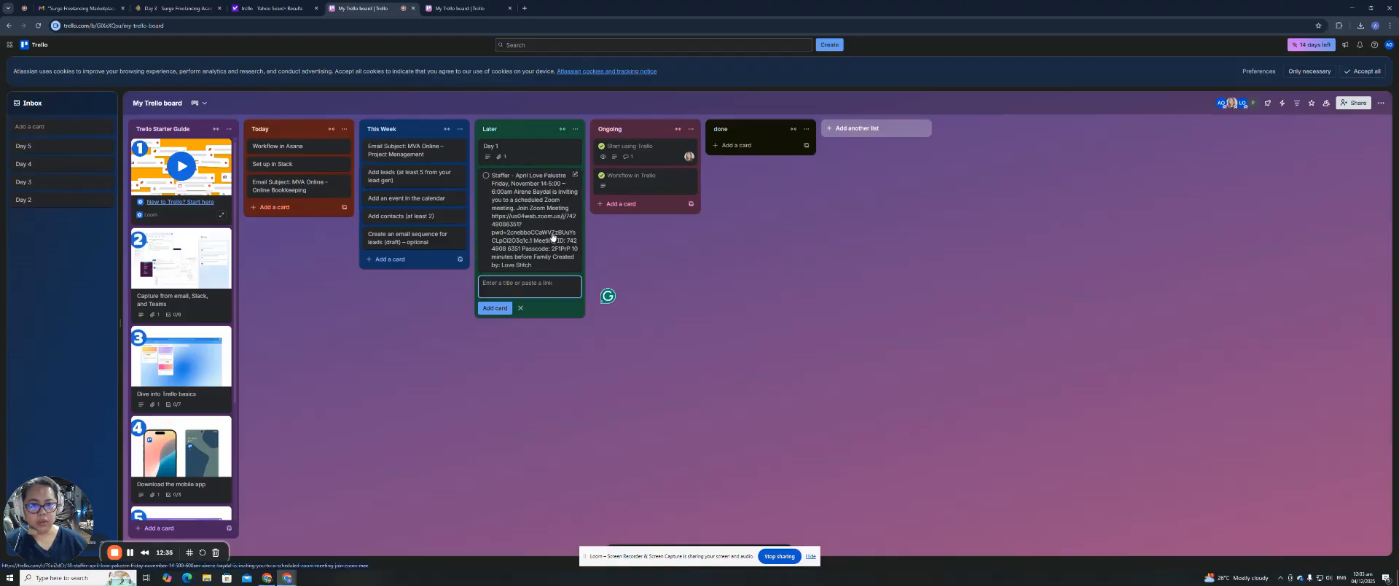
click(631, 257)
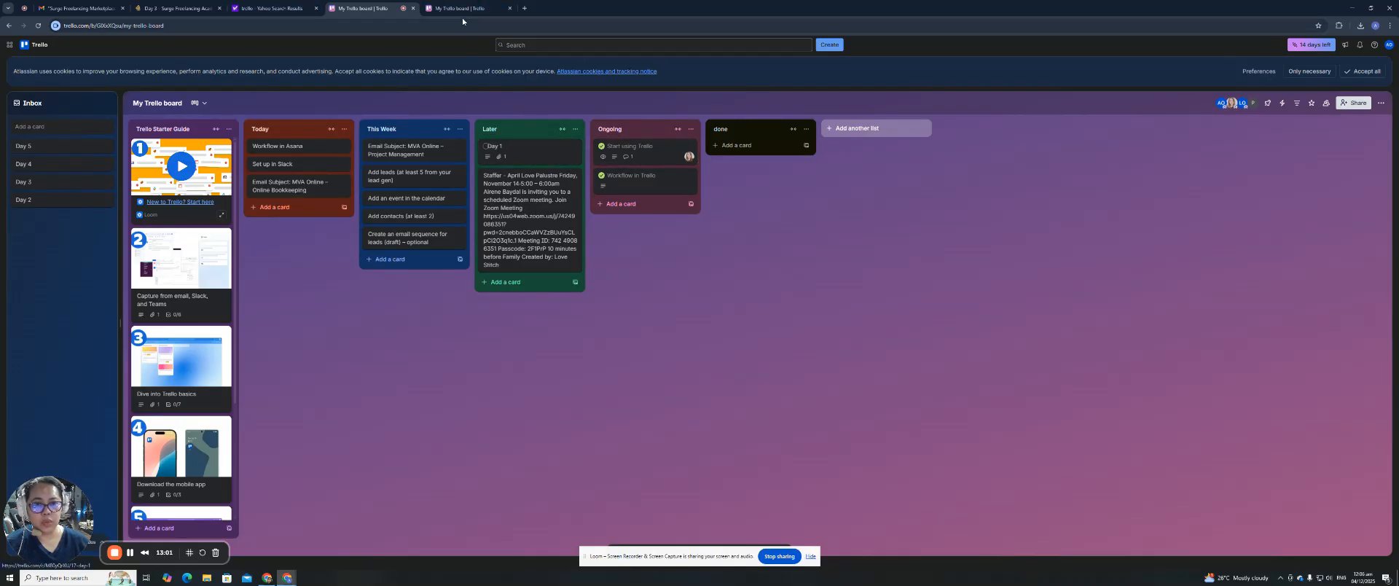
key(alt+Tab)
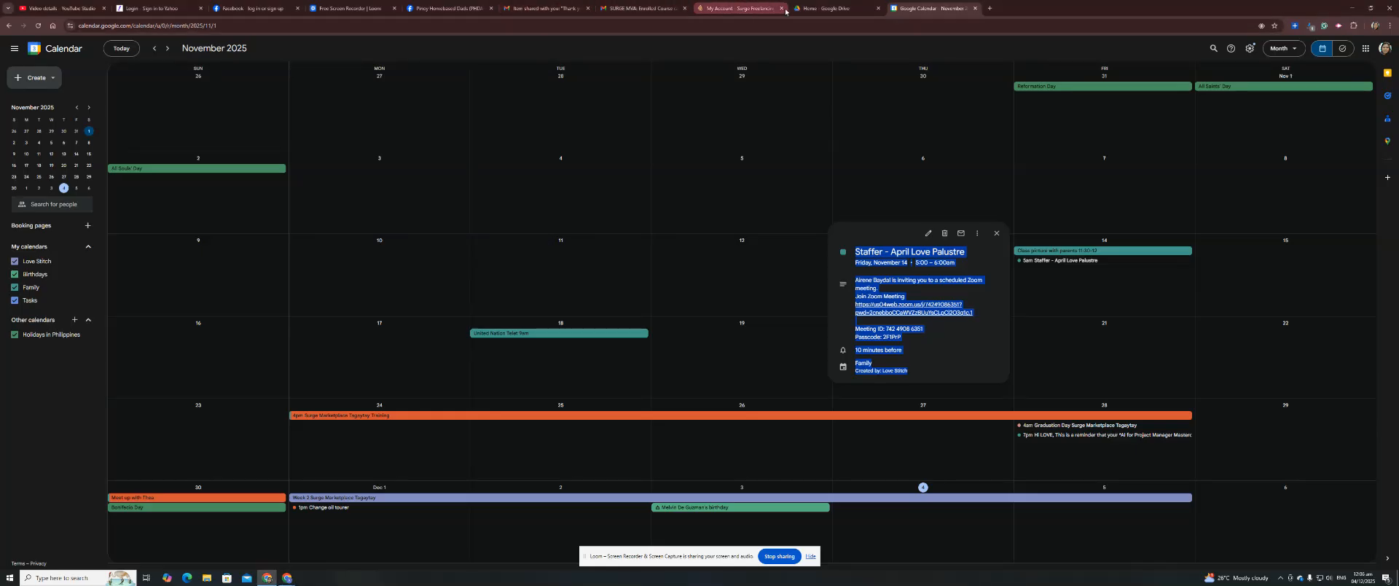
In Google Drive, dismiss the out-of-storage notice and choose Add account from the account menu.
click(844, 9)
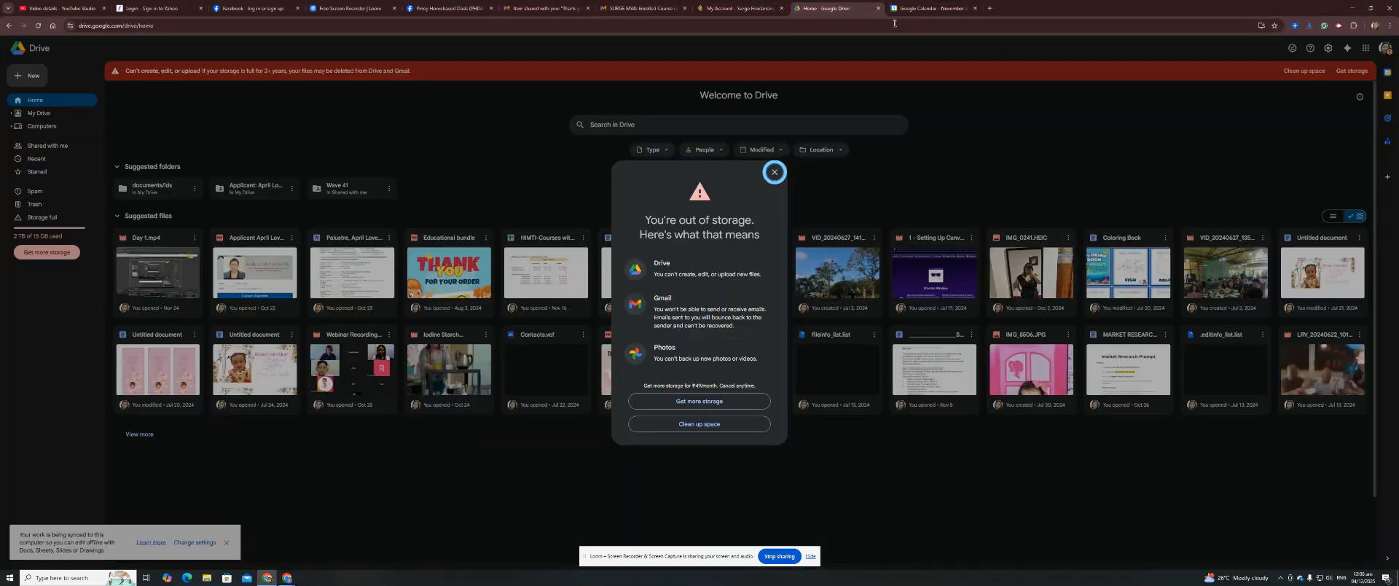
click(1384, 50)
click(1384, 50)
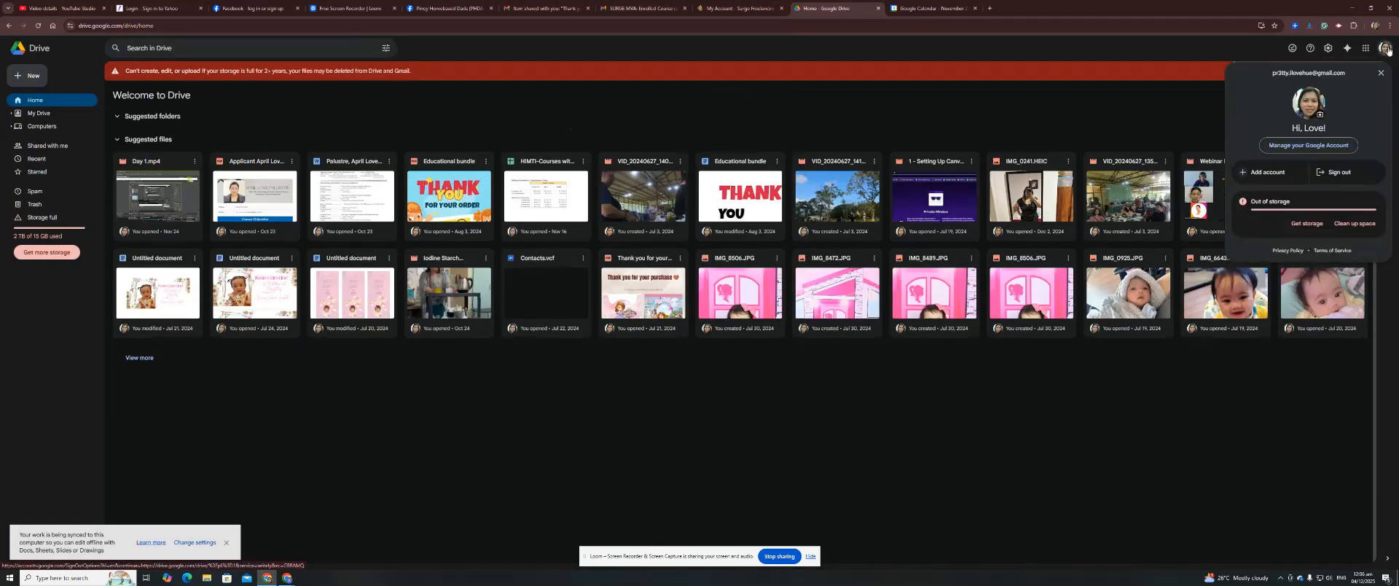
click(1277, 169)
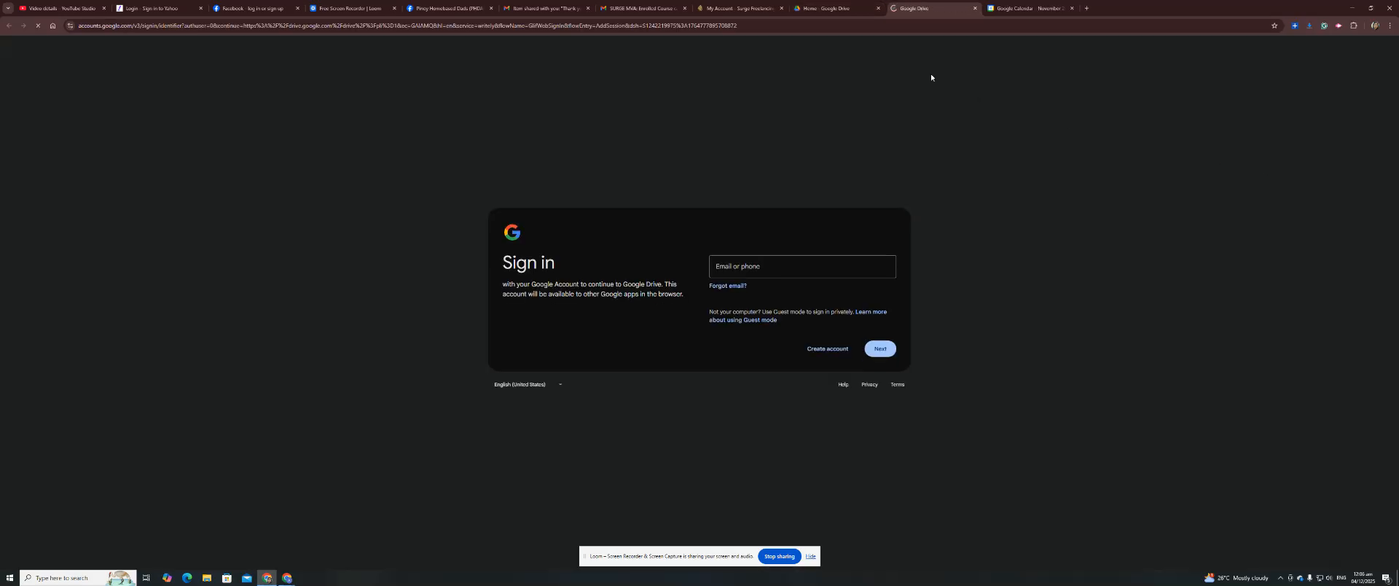
Sign in the second Google account using the saved email and saved password, then return to the browser's other tab.
click(733, 267)
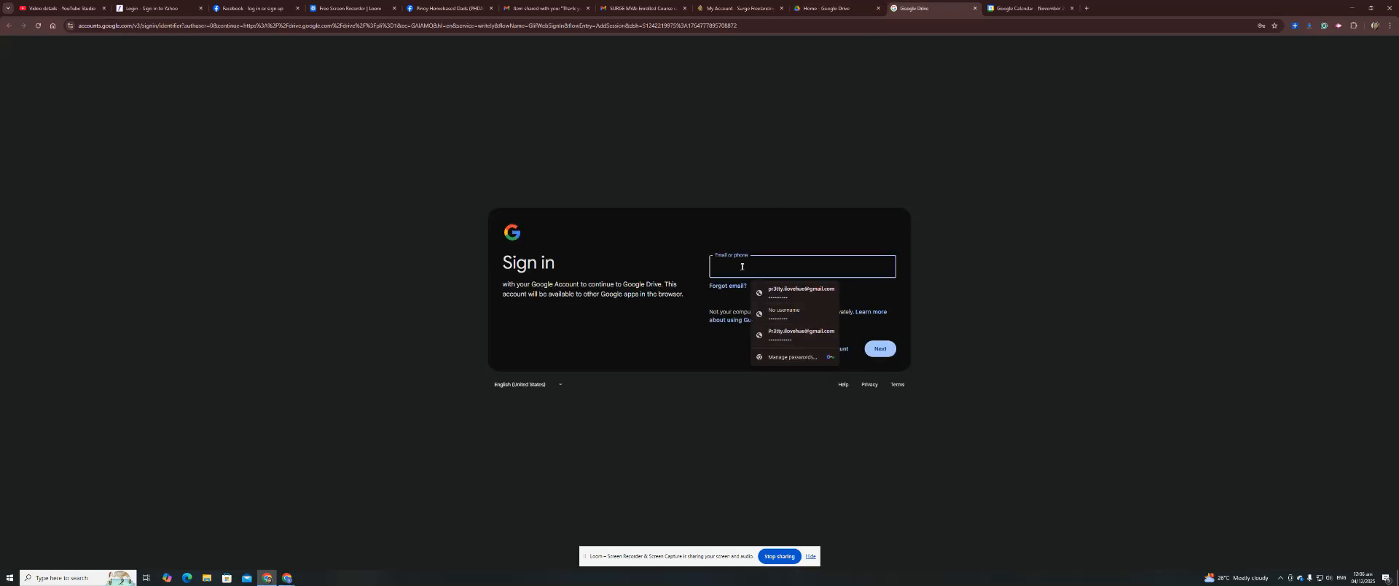
click(764, 290)
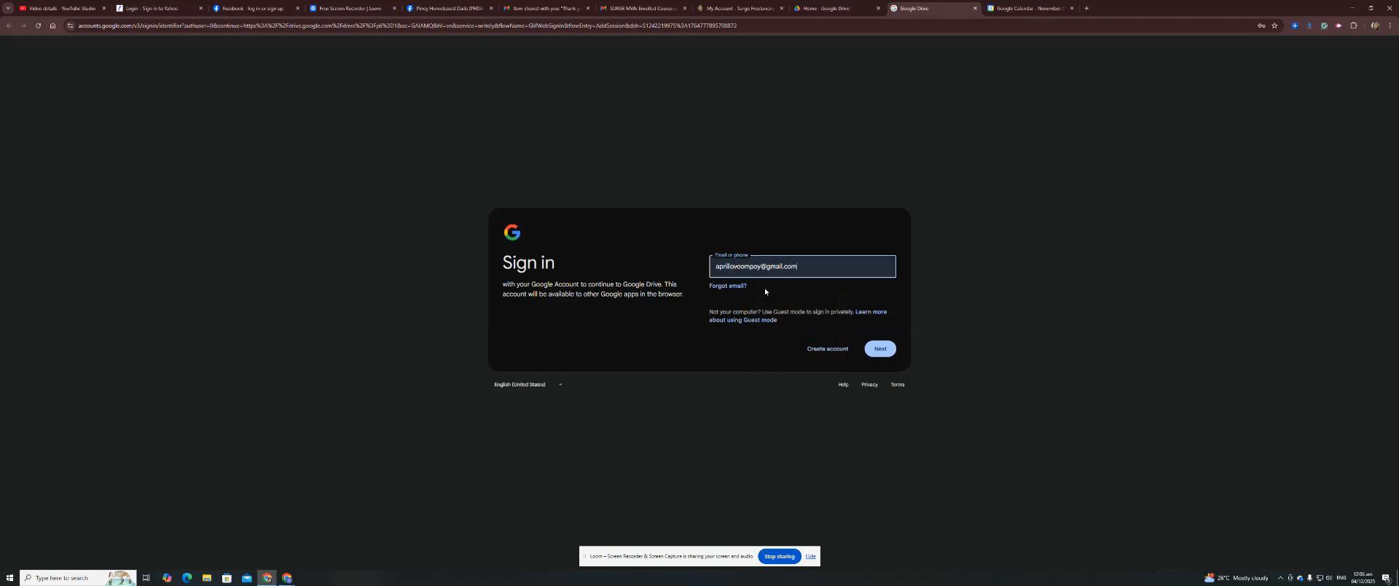
click(887, 349)
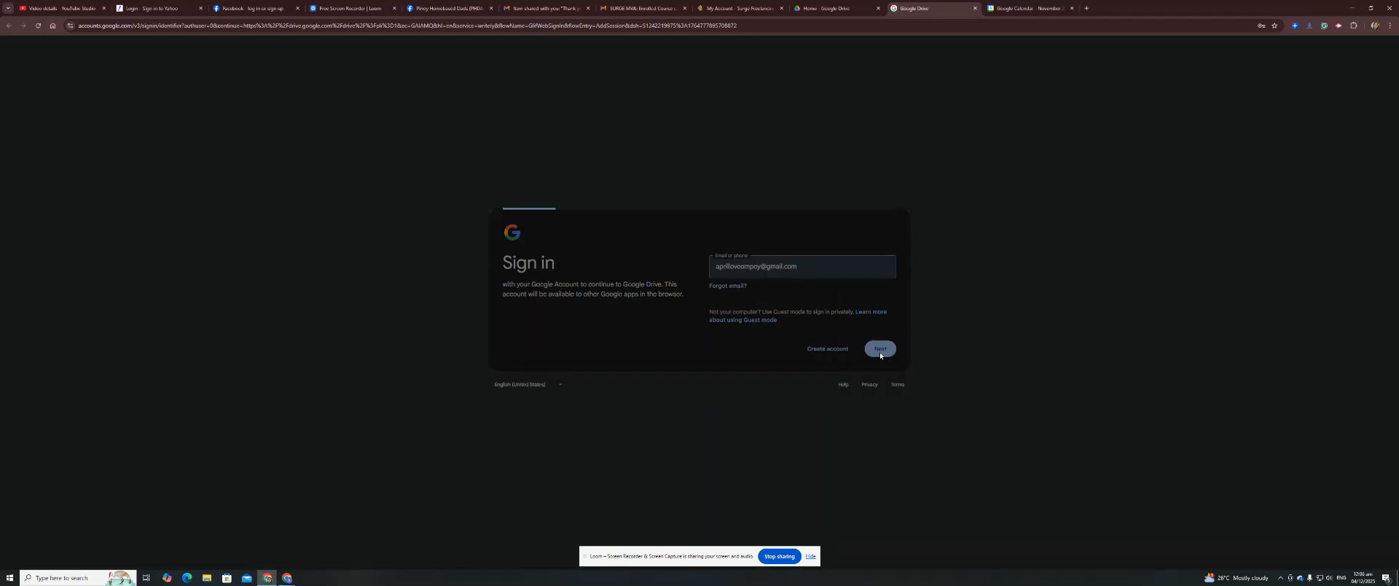
click(737, 282)
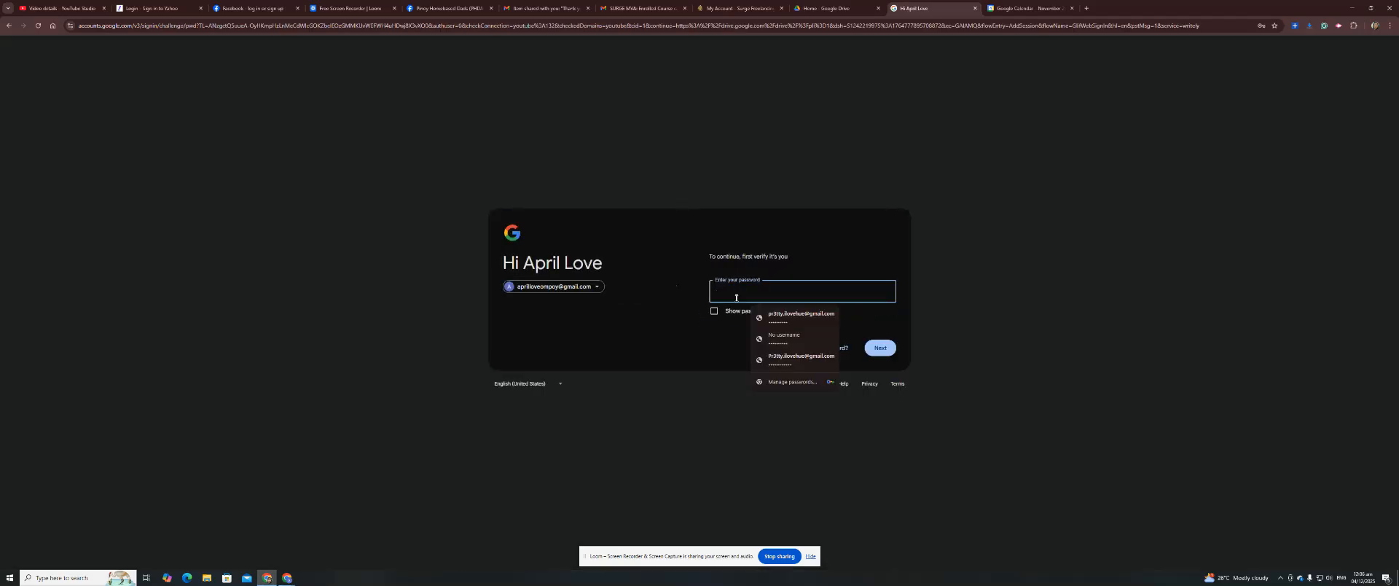
click(772, 343)
key(Return)
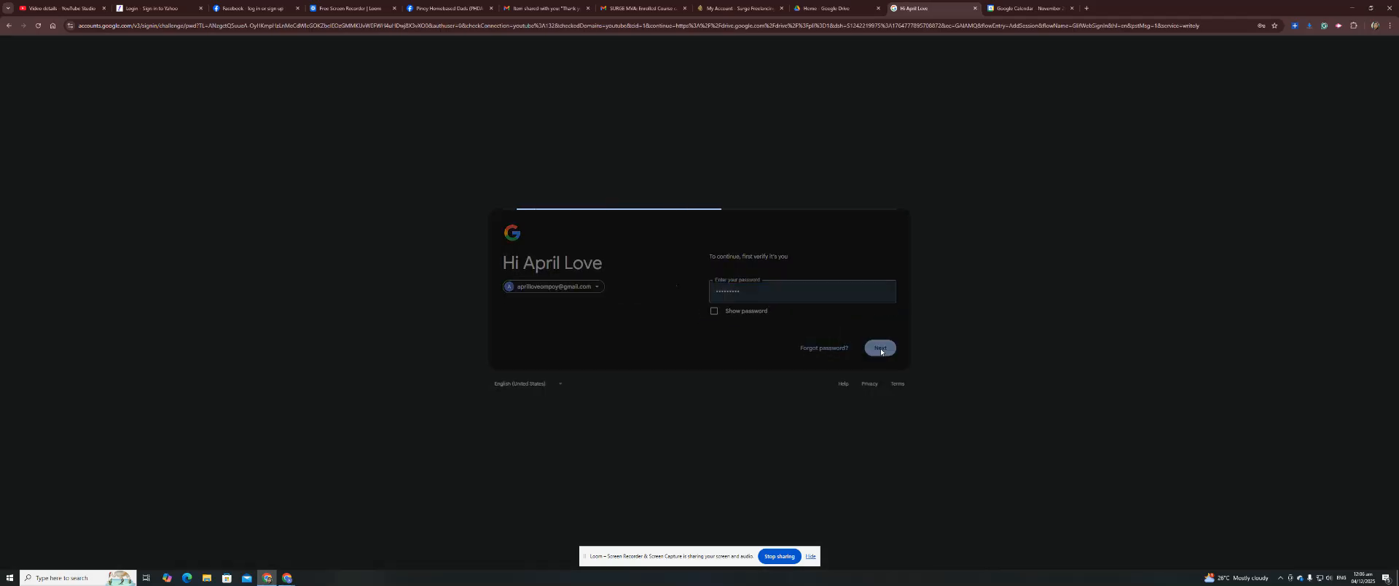
click(58, 8)
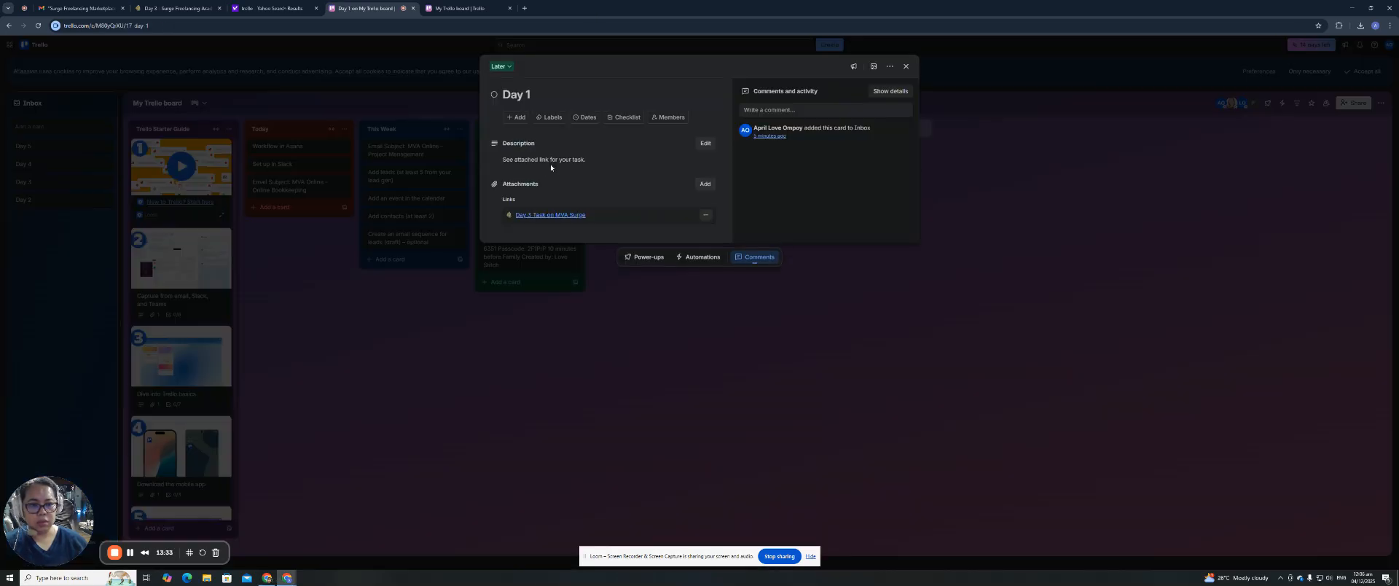
Save a File And Folder comment with the pasted YouTube link on Day 1, then drag the card to done.
click(796, 111)
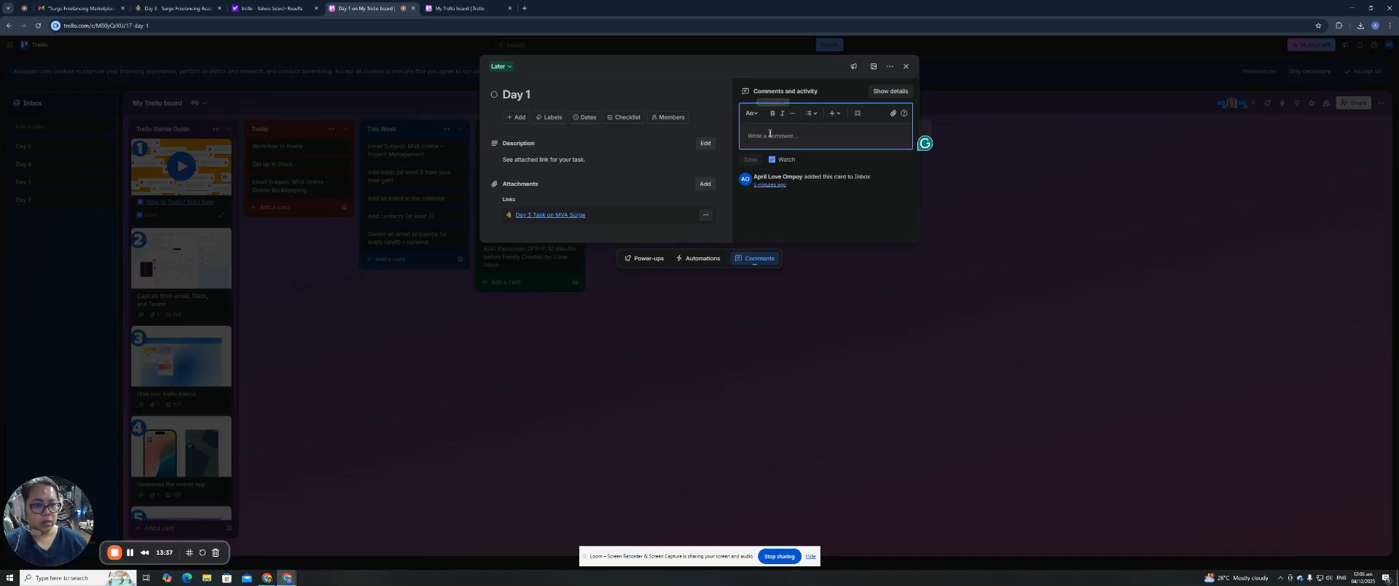
text(Day 1)
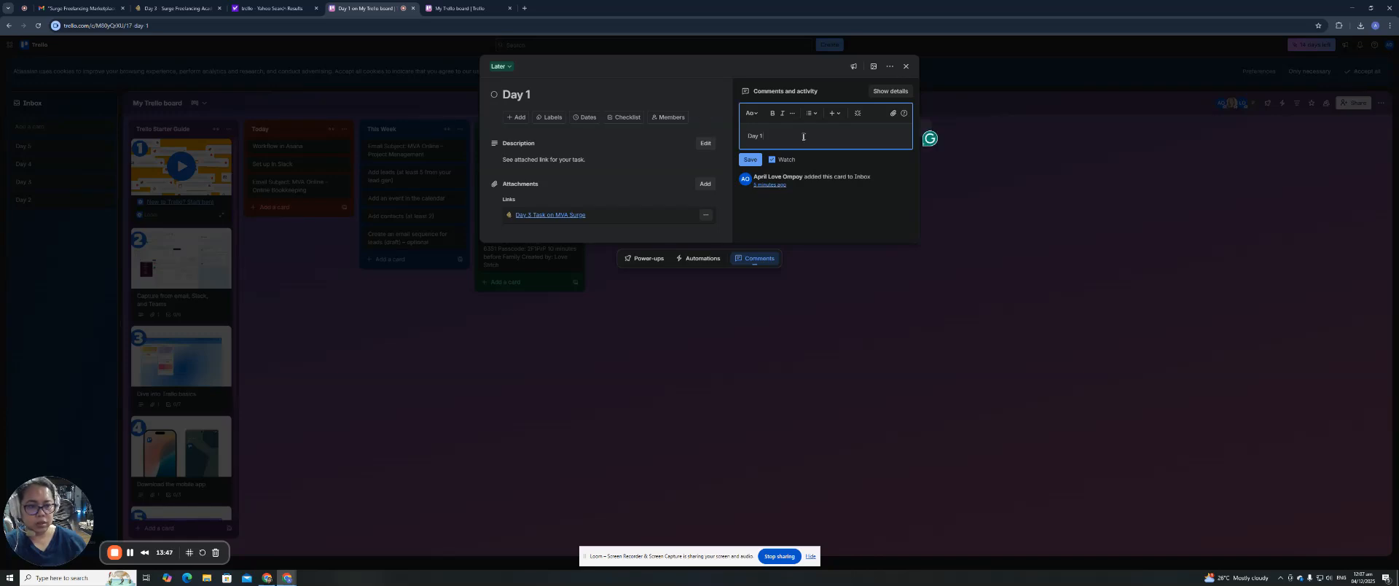
text(le A)
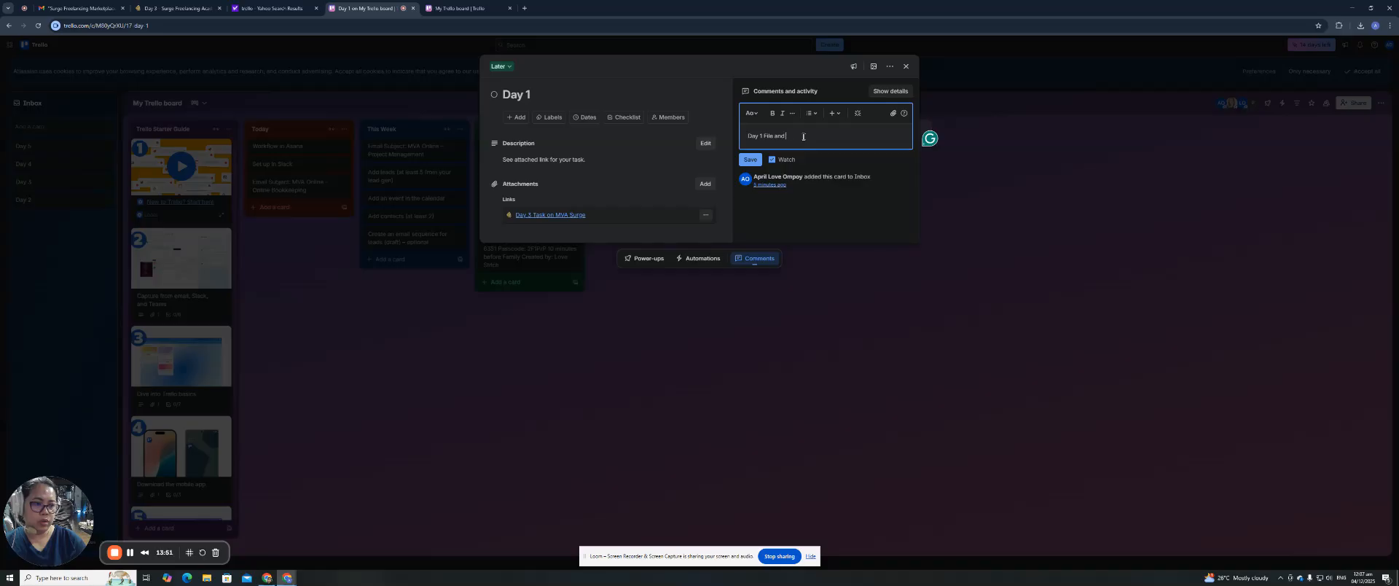
text(nd Folder Management link -)
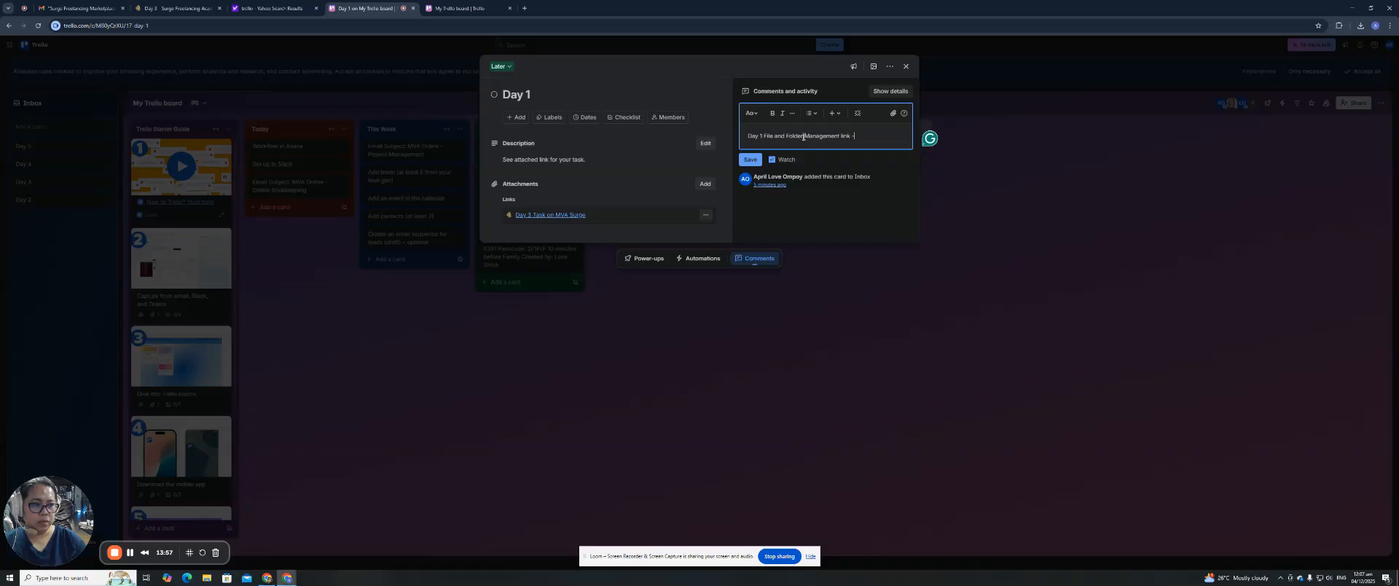
key(ctrl+v)
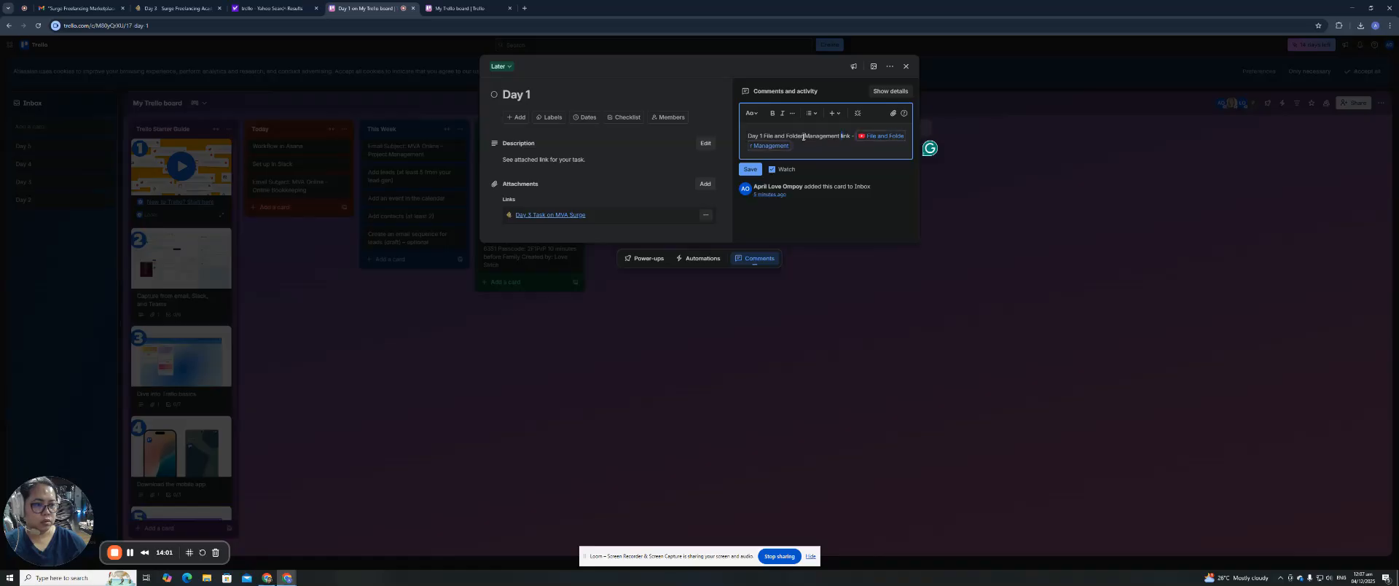
text(Youtub)
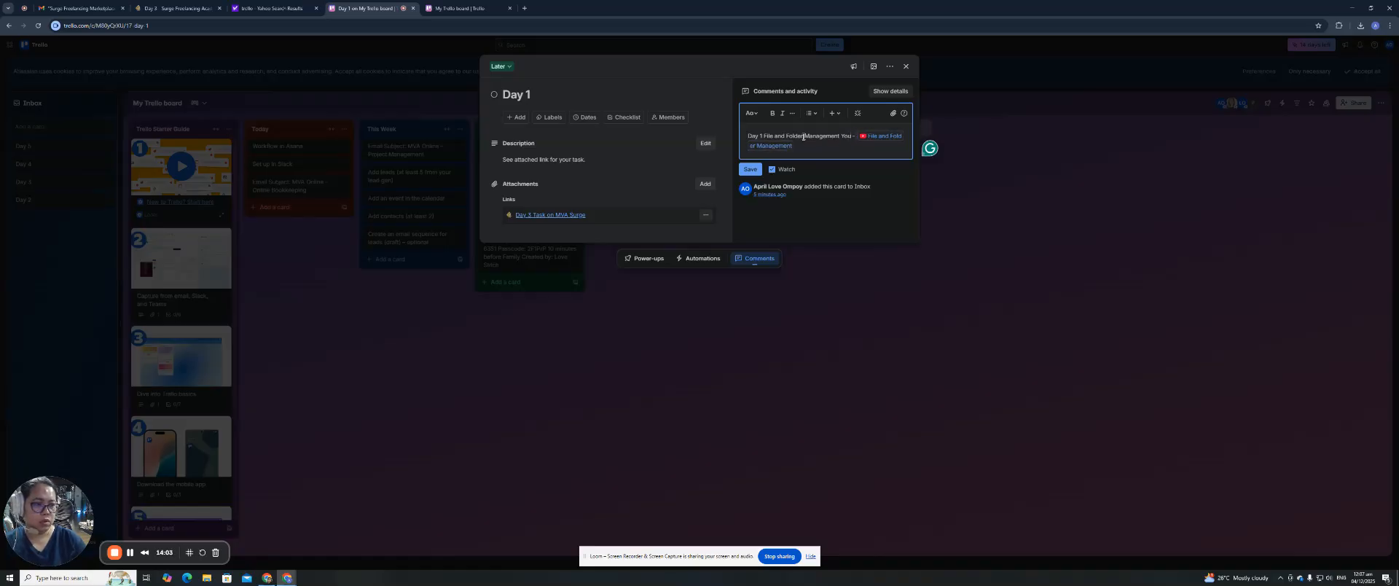
text(e link)
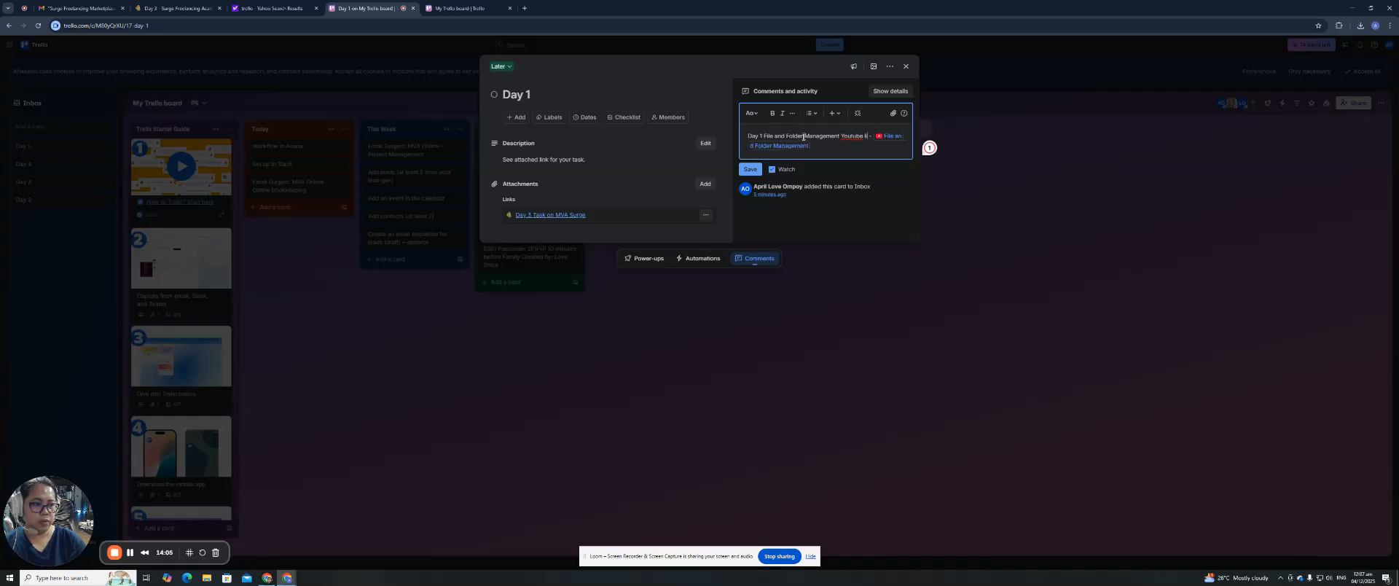
click(751, 169)
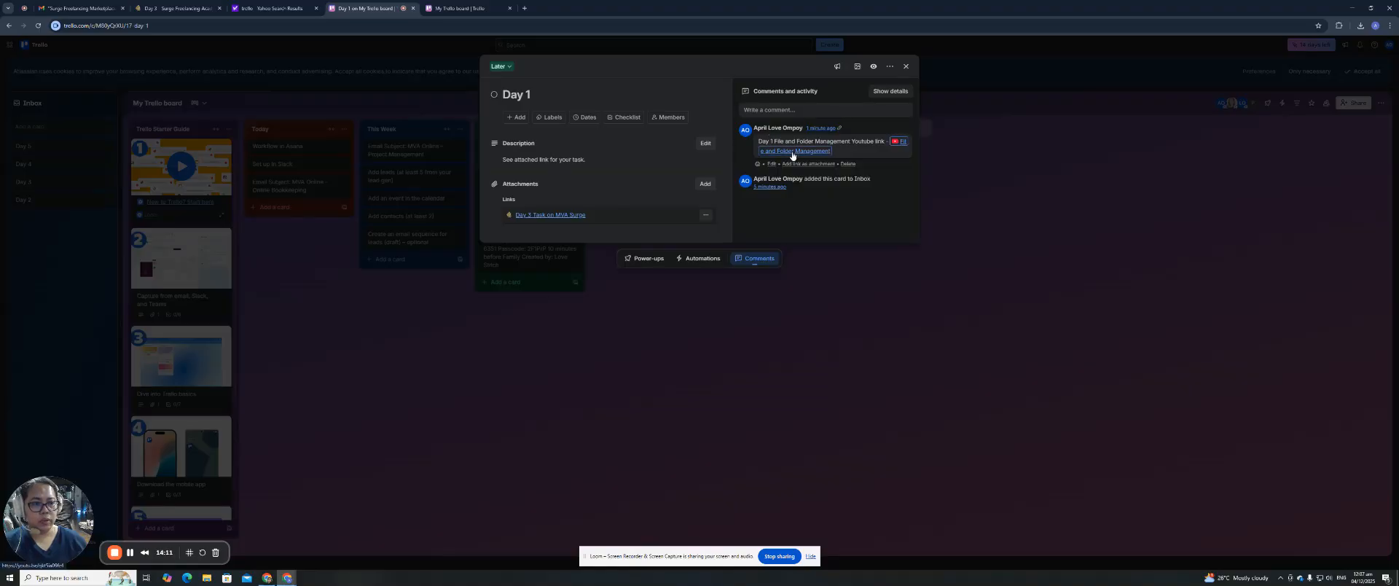
mouse_move(792, 156)
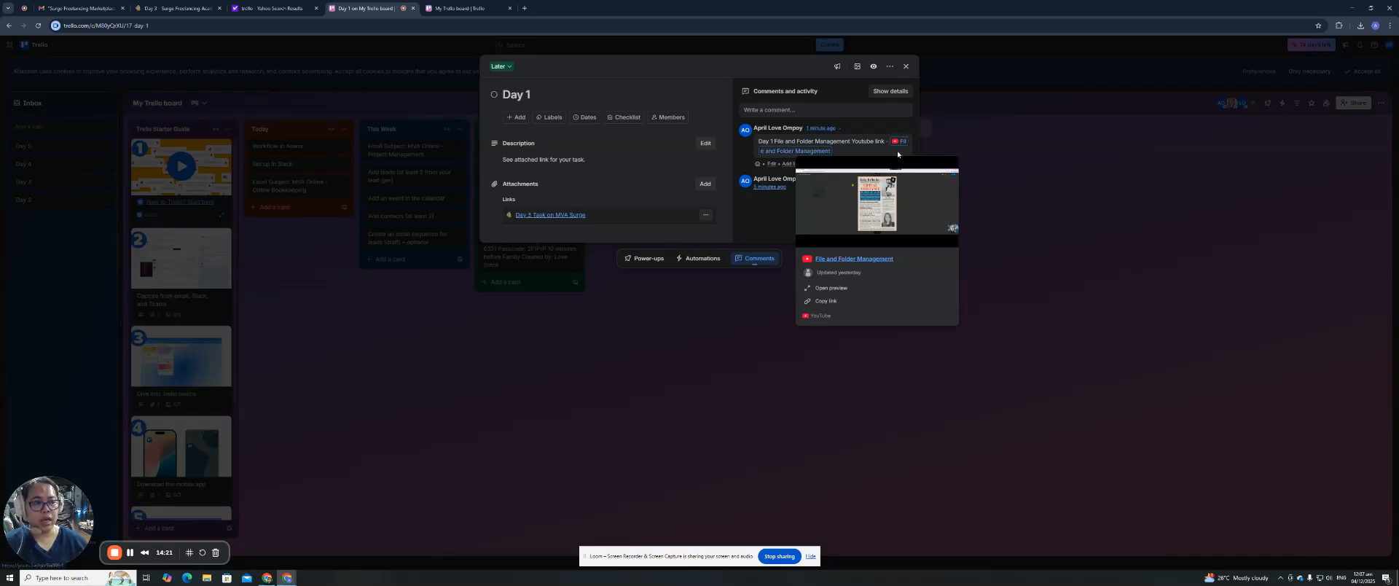
key(Escape)
drag(512, 158, 756, 148)
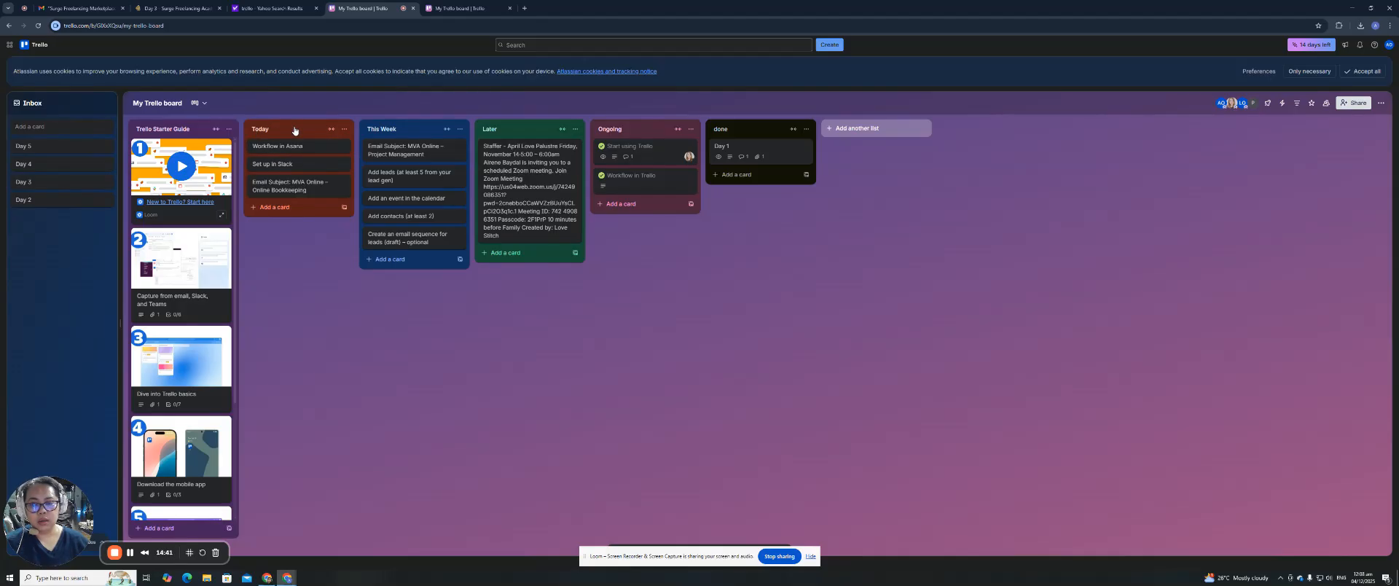
Move the Start using Trello and Workflow in Trello cards from Ongoing into done.
click(521, 130)
click(518, 109)
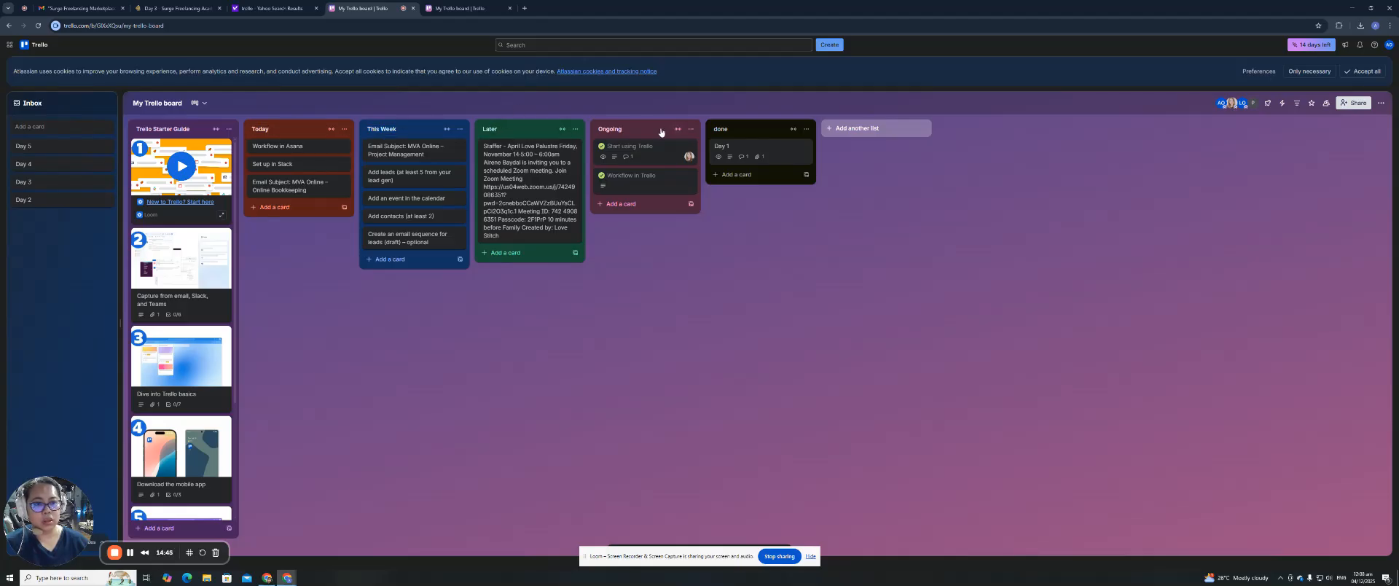
drag(631, 159, 745, 184)
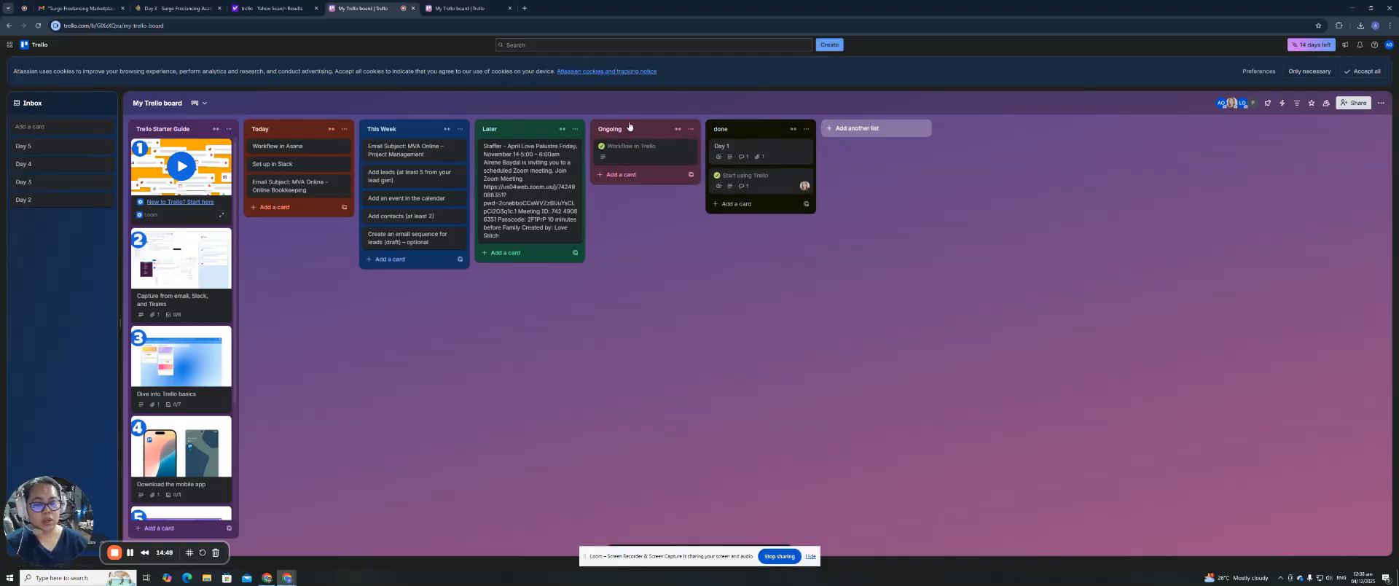
drag(621, 150, 748, 211)
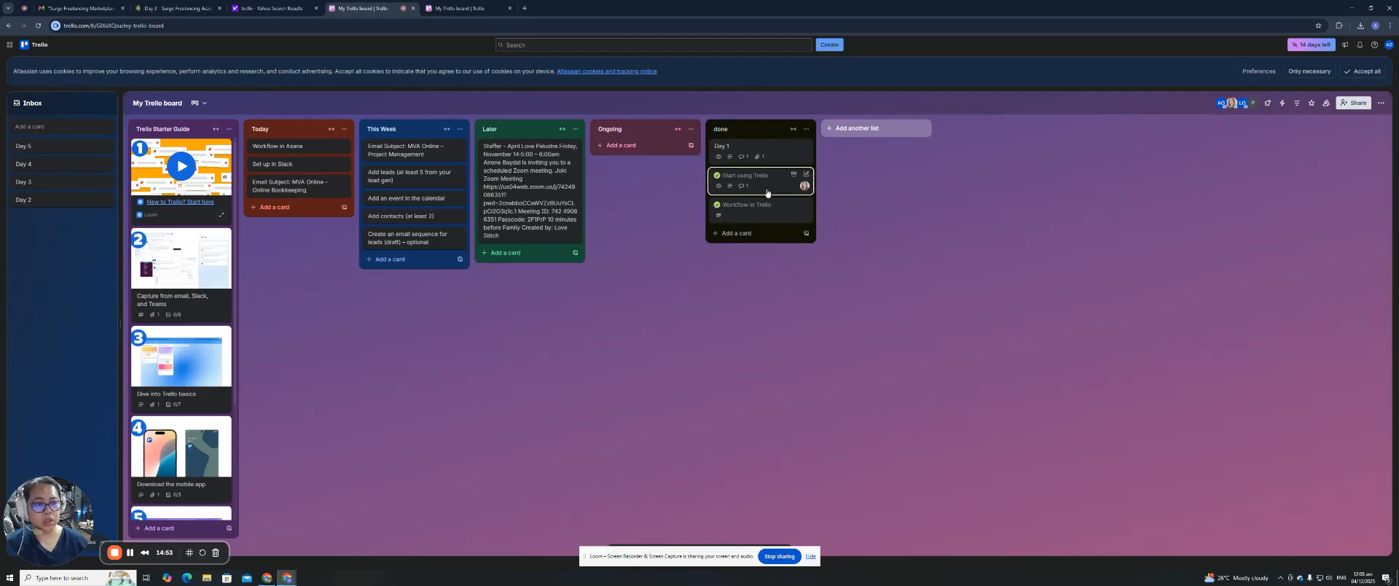
Open the Workflow in Trello card's details, then close it without adding a comment.
click(766, 218)
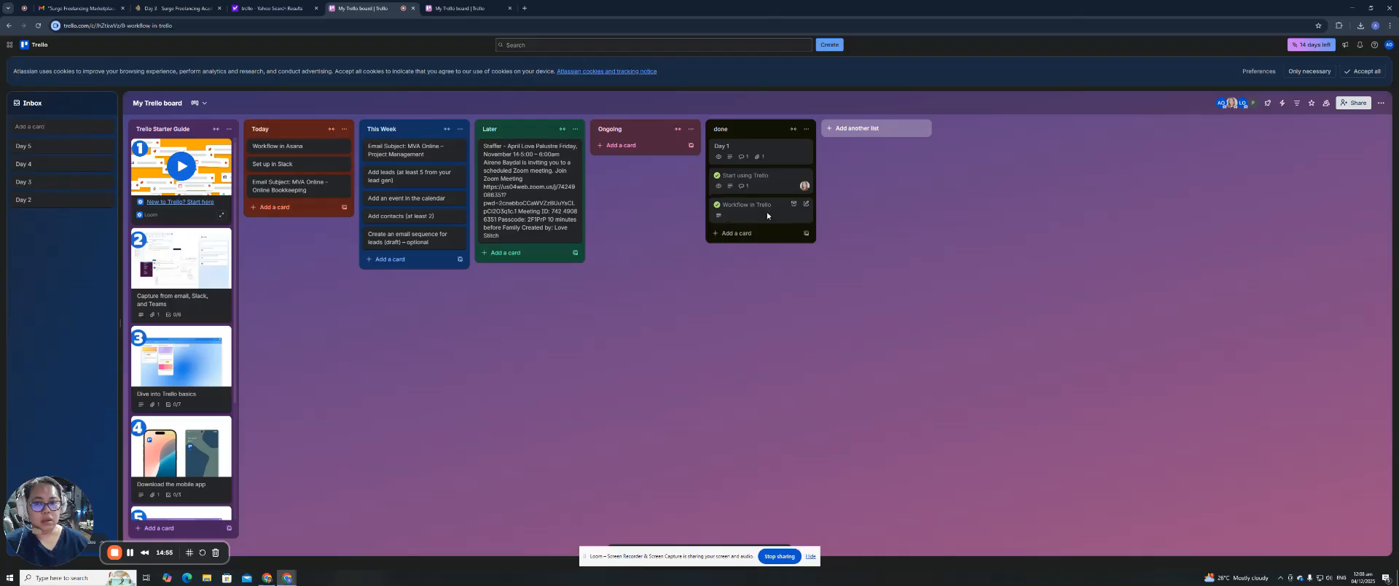
click(767, 110)
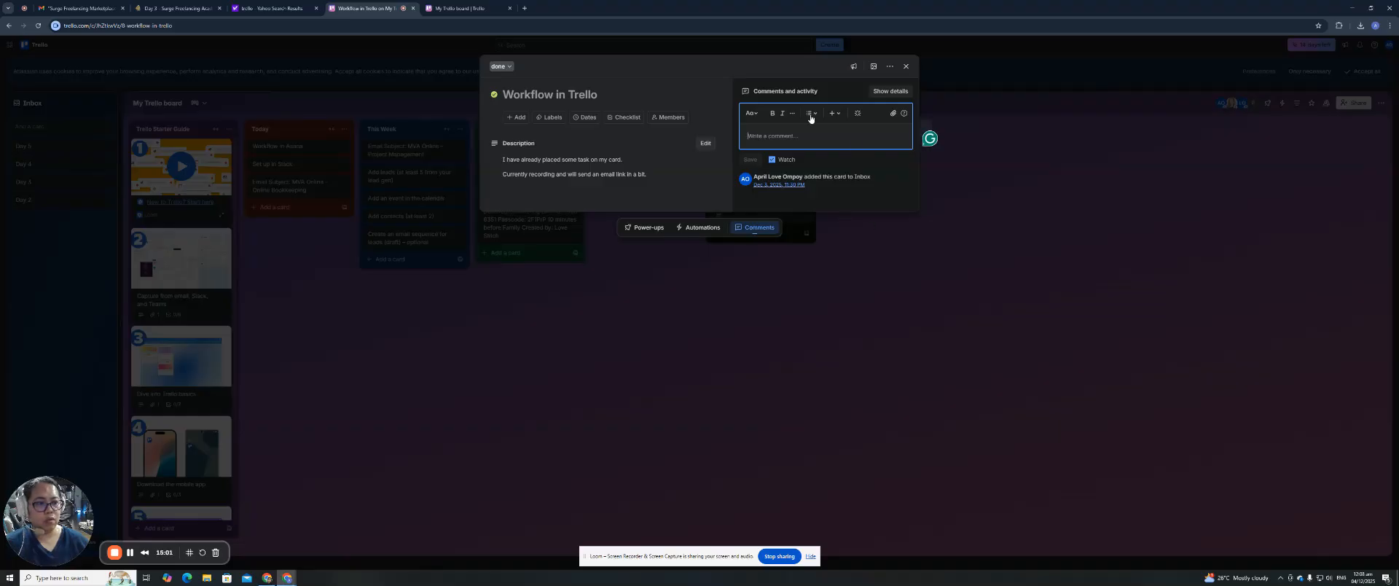
click(906, 67)
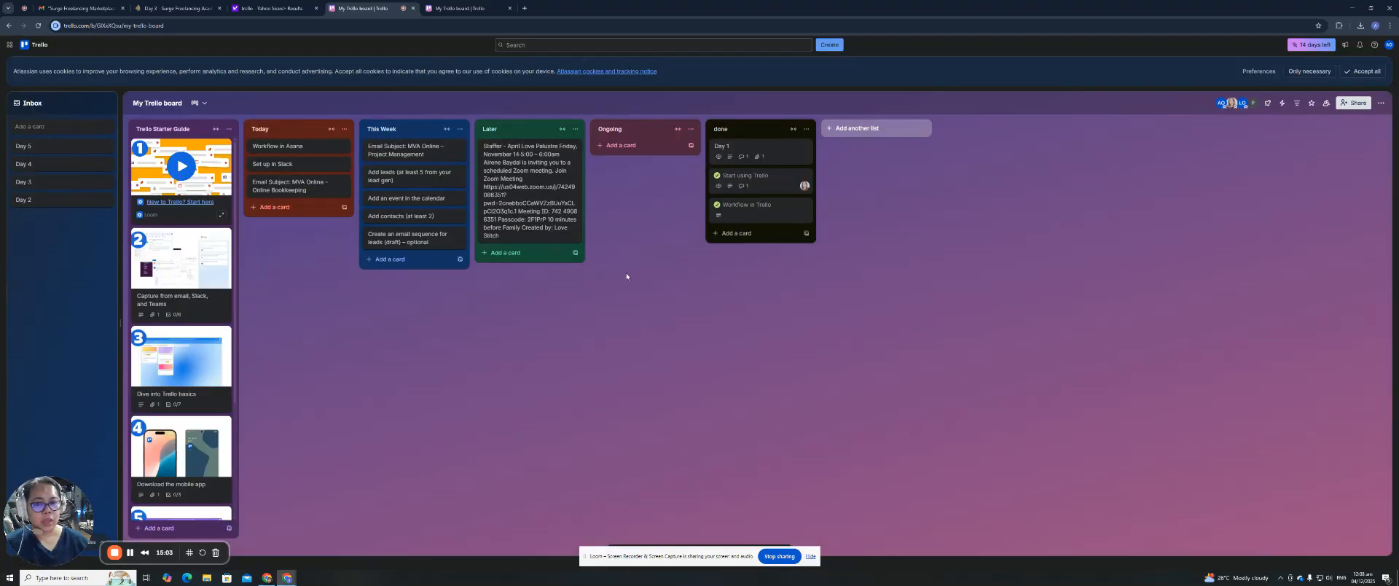